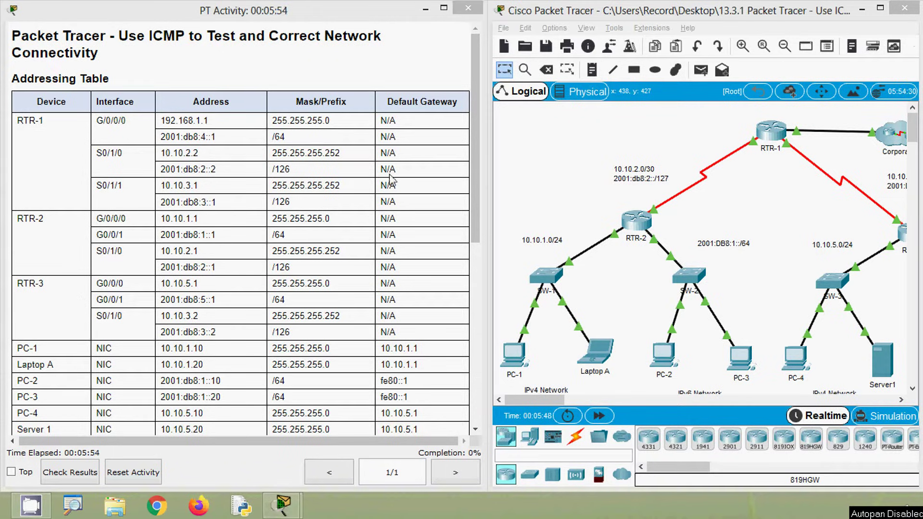
Review the addressing table, objectives and instructions, and examine the network topology across to the Corporate Server.
scroll(322, 302, "down", 3)
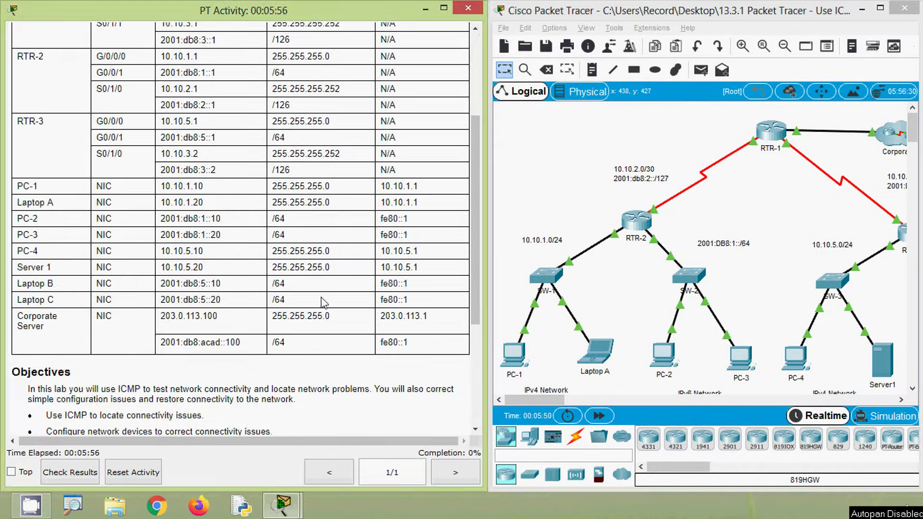
scroll(323, 302, "down", 3)
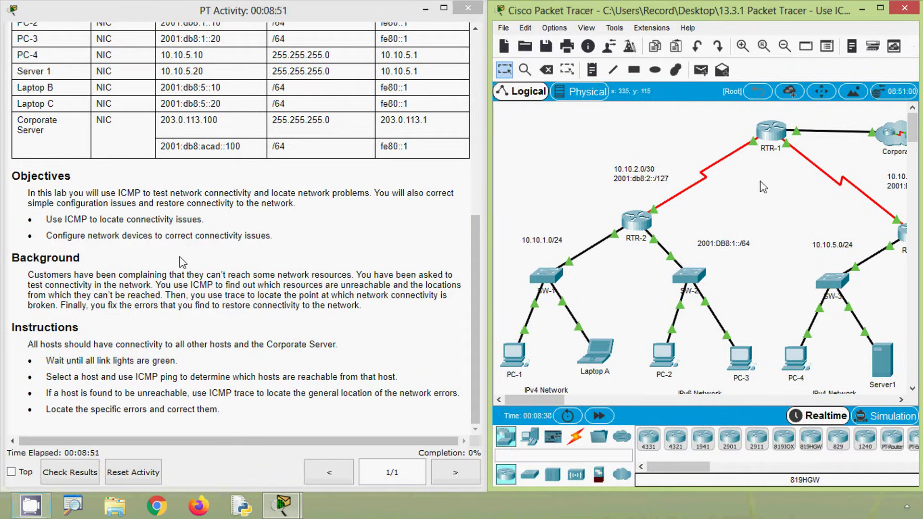
mouse_move(540, 400)
left_mouse_down()
mouse_move(573, 401)
mouse_move(541, 401)
left_mouse_up()
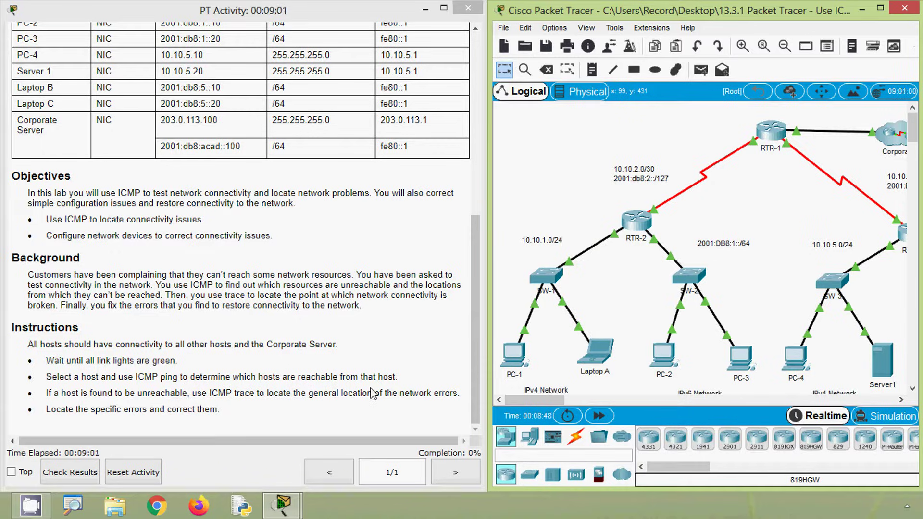
key("alt")
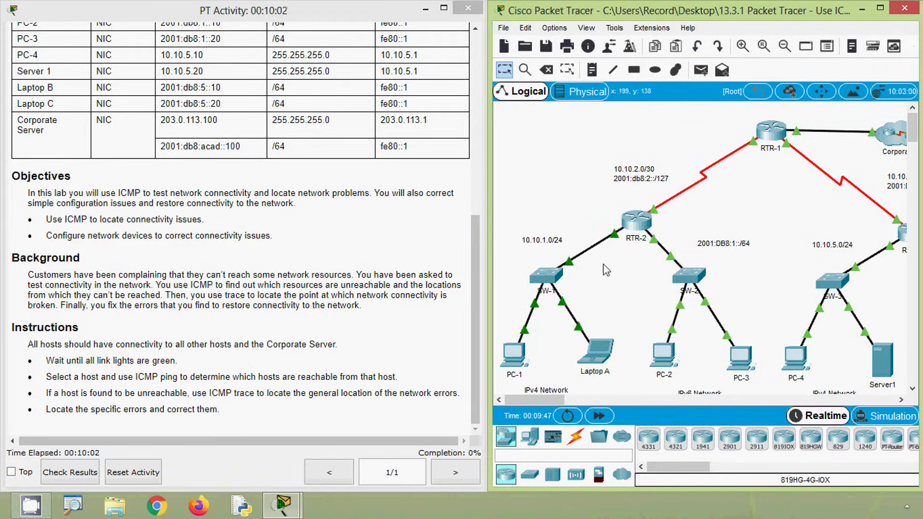
mouse_move(553, 402)
left_mouse_down()
mouse_move(589, 408)
mouse_move(547, 411)
left_mouse_up()
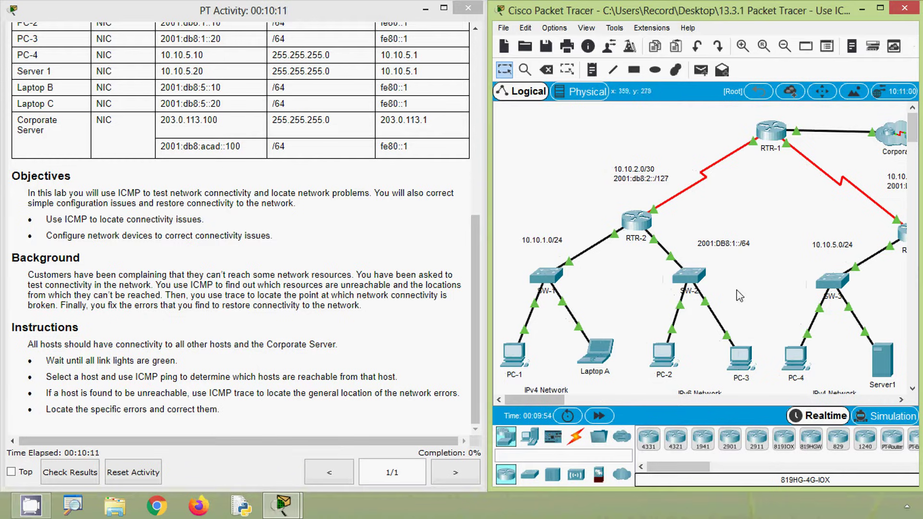
scroll(721, 375, "down", 2)
left_click_drag(555, 401, 580, 401)
scroll(788, 211, "up", 2)
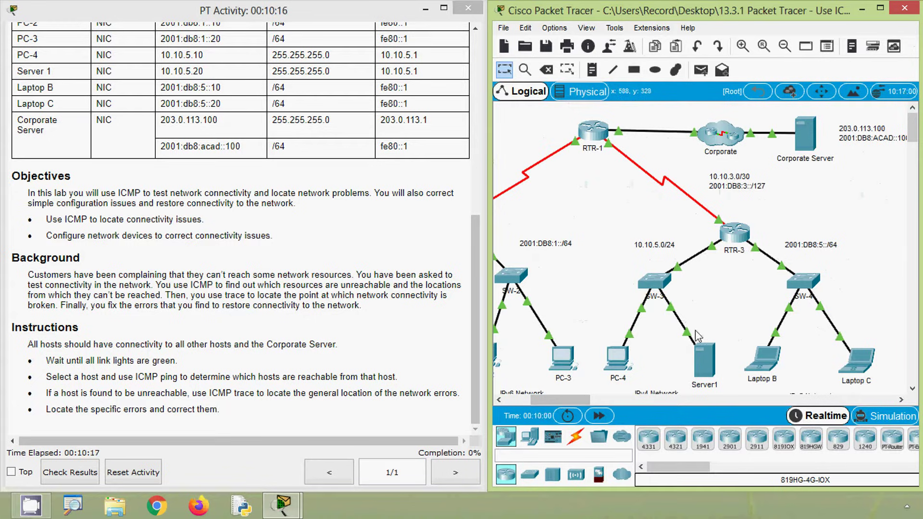
left_click_drag(579, 401, 555, 414)
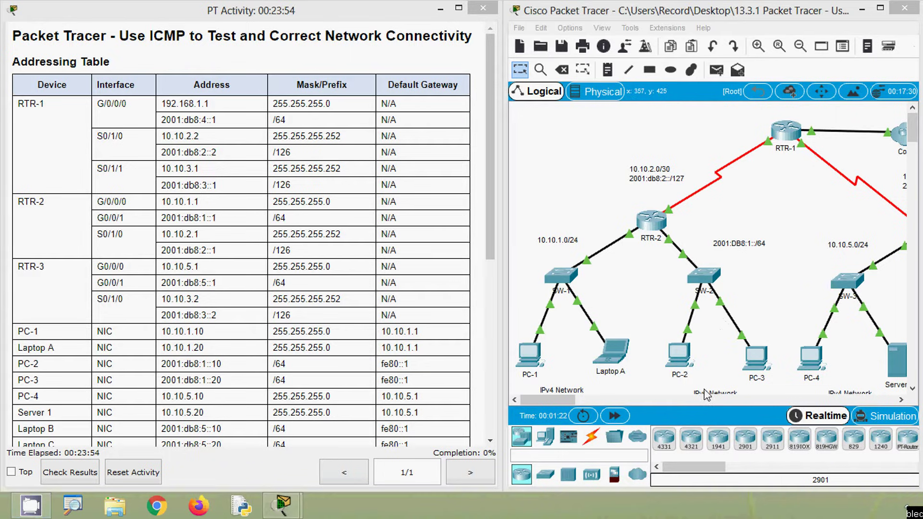
left_click_drag(558, 397, 584, 396)
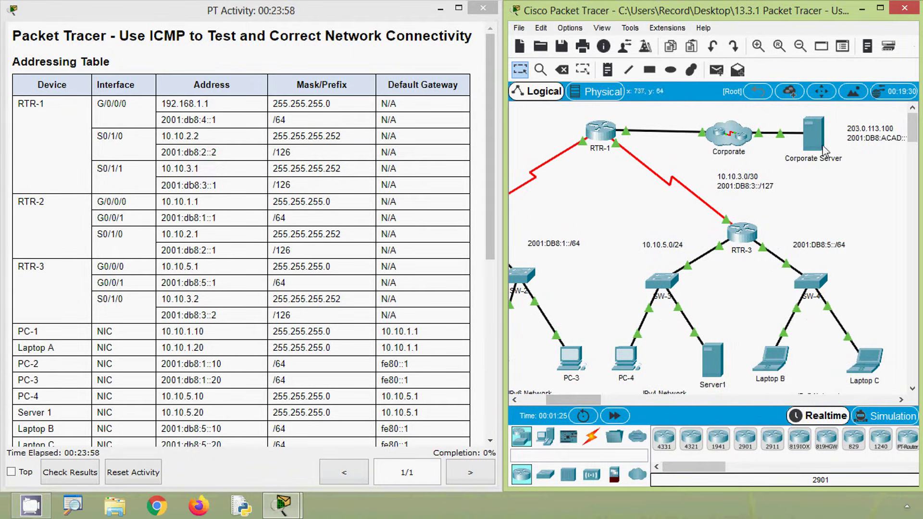
left_click_drag(592, 400, 566, 403)
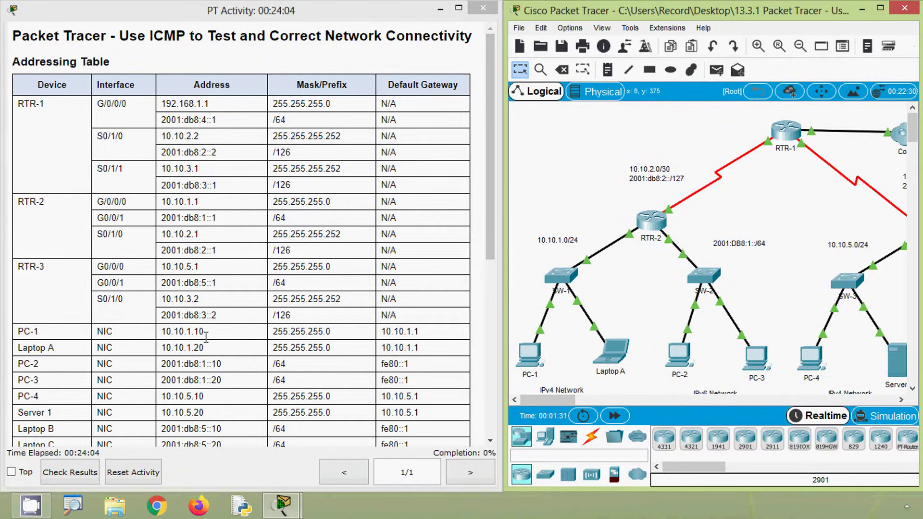
Locate PC-1's address in the addressing table and copy the Corporate Server's IPv4 address 203.0.113.100.
left_click_drag(205, 333, 159, 332)
left_click_drag(538, 399, 560, 400)
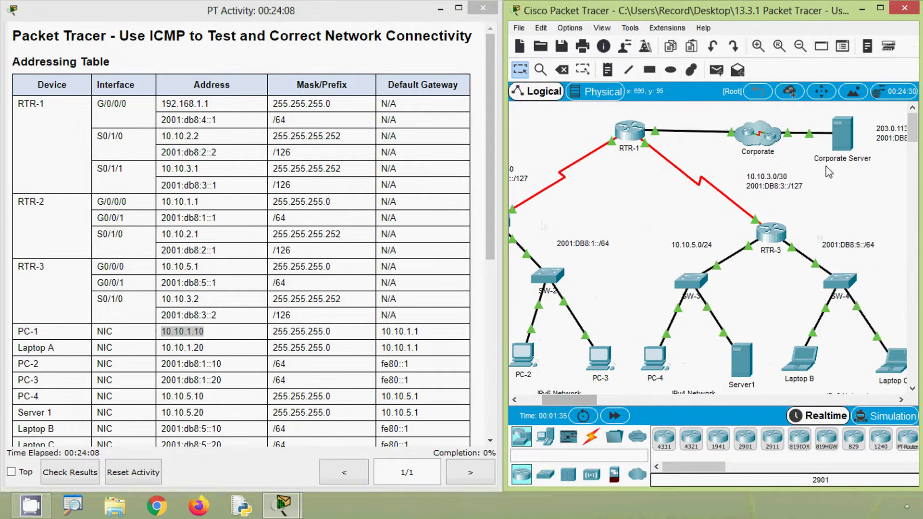
left_click_drag(489, 238, 483, 281)
left_click_drag(227, 383, 165, 381)
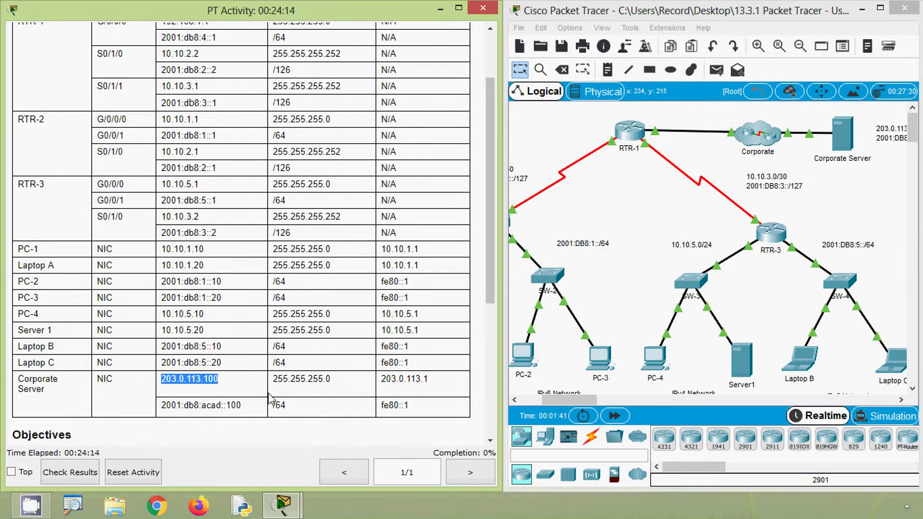
left_click_drag(545, 399, 523, 399)
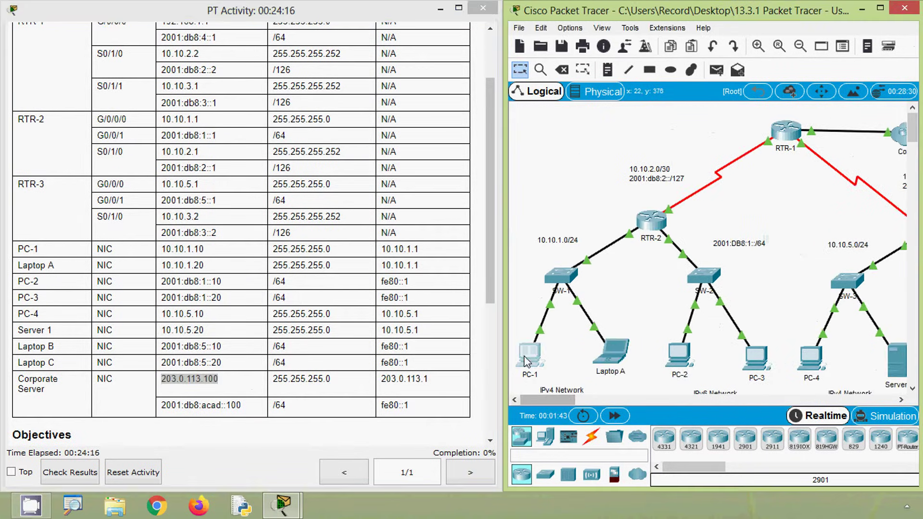
Ping the Corporate Server at 203.0.113.100 from PC-1's Command Prompt, and widen the window to read the output.
left_click(529, 357)
left_click(574, 150)
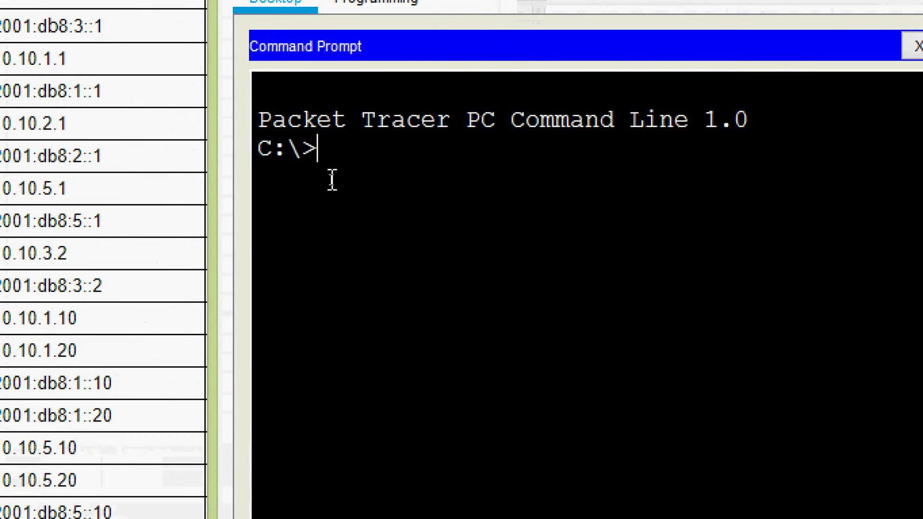
type("ping n")
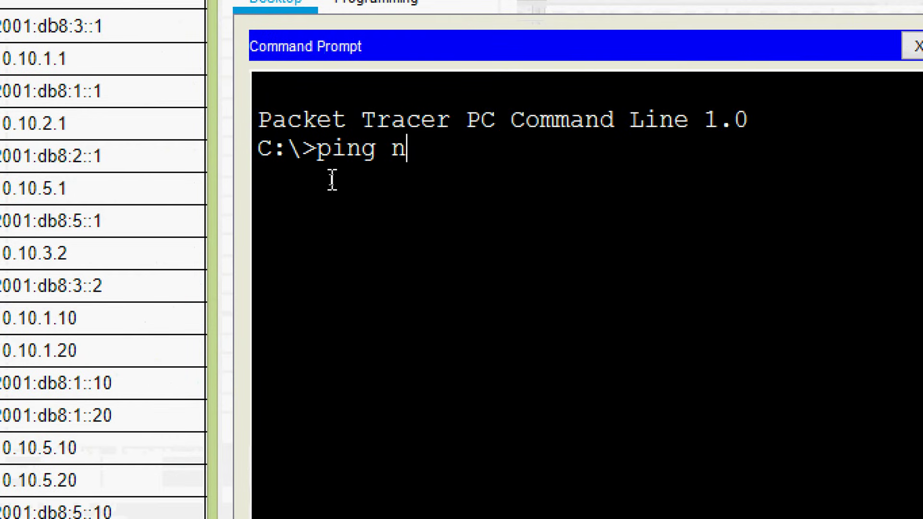
key("BackSpace")
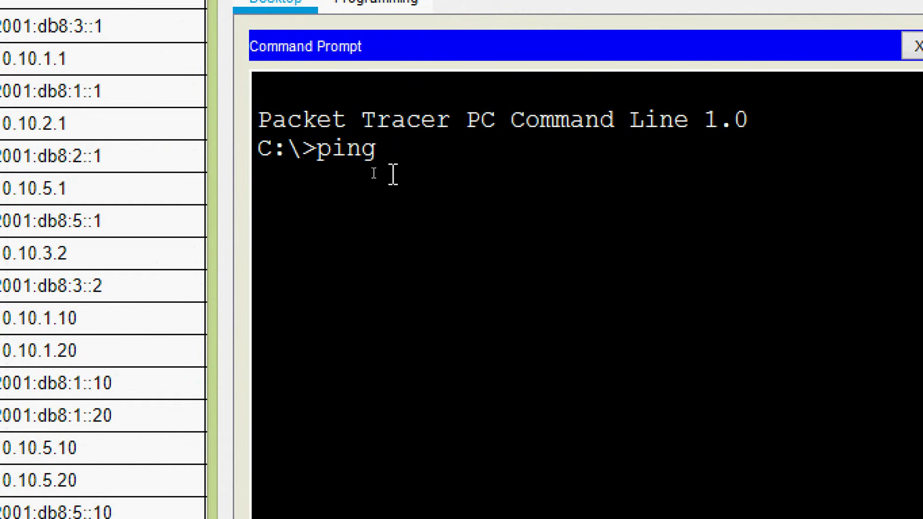
right_click(432, 149)
left_click(495, 197)
key("Return")
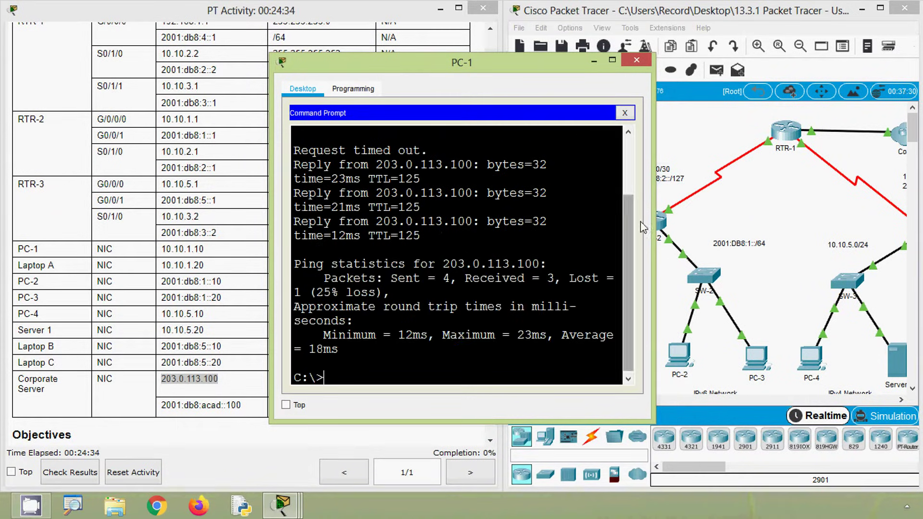
left_click_drag(653, 235, 840, 238)
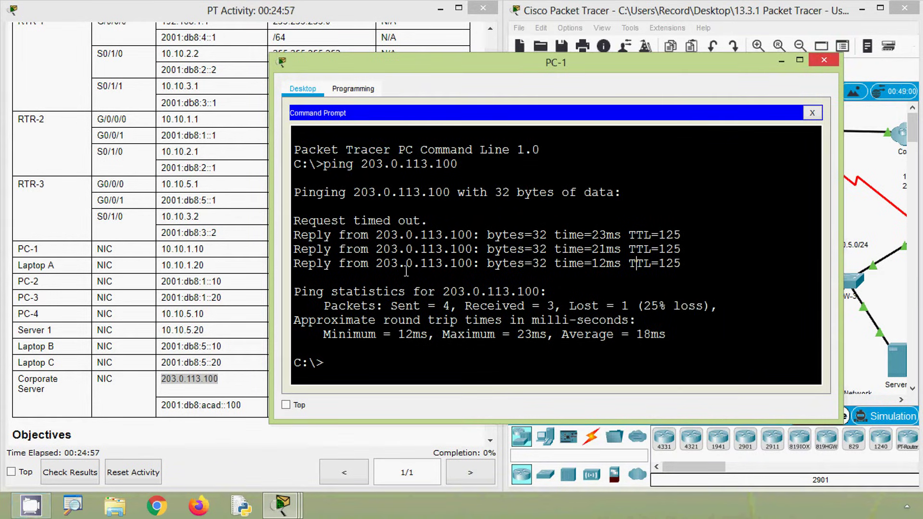
Copy the ping 203.0.113.100 command from PC-1's Command Prompt and close the PC-1 window.
left_click_drag(463, 165, 323, 165)
right_click(344, 171)
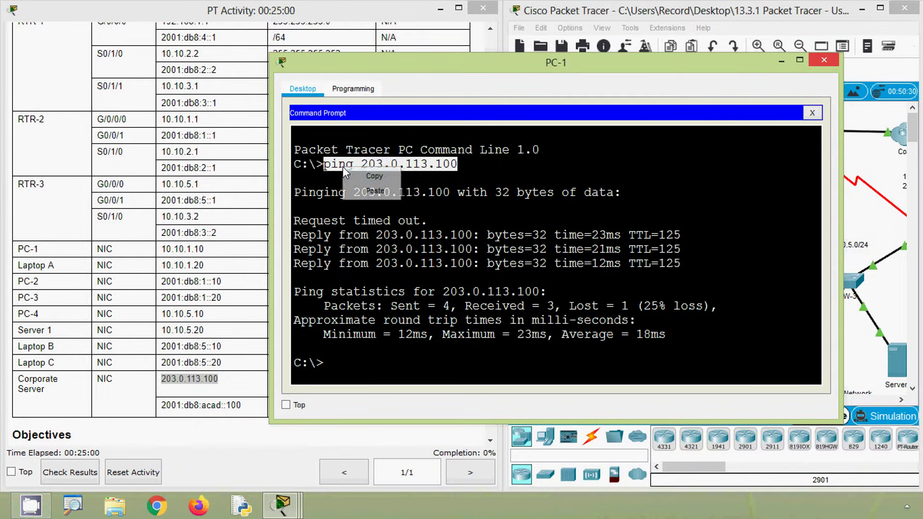
left_click(366, 176)
left_click(824, 59)
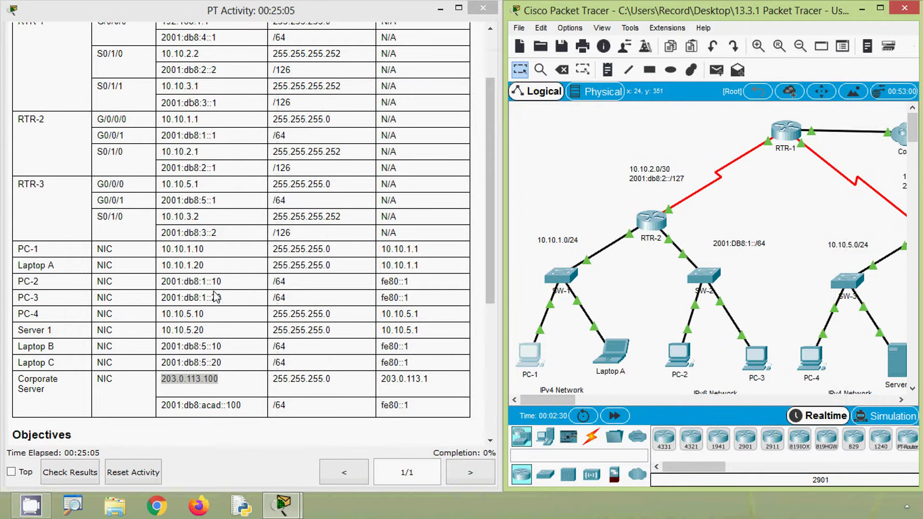
Ping the Corporate Server from Laptop A's Command Prompt with the copied ping 203.0.113.100 command, and close the Laptop A window.
left_click_drag(204, 265, 178, 265)
left_click(597, 356)
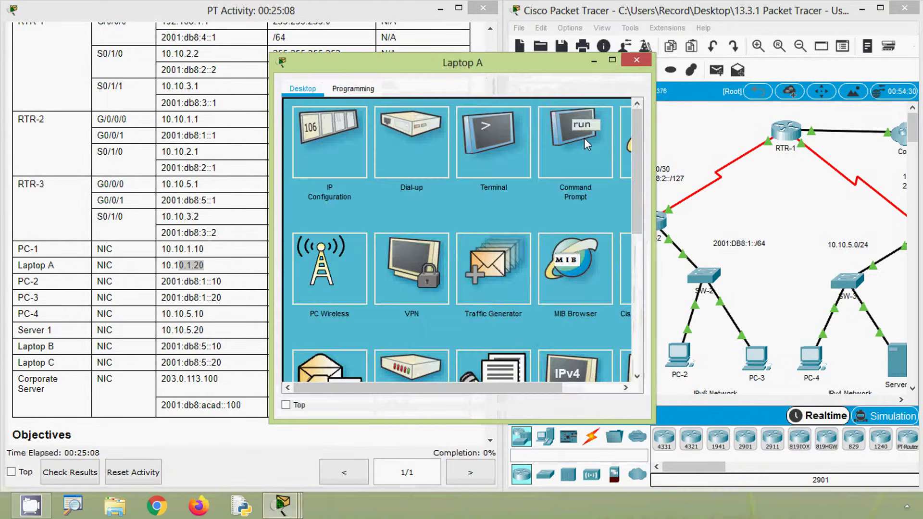
left_click(584, 138)
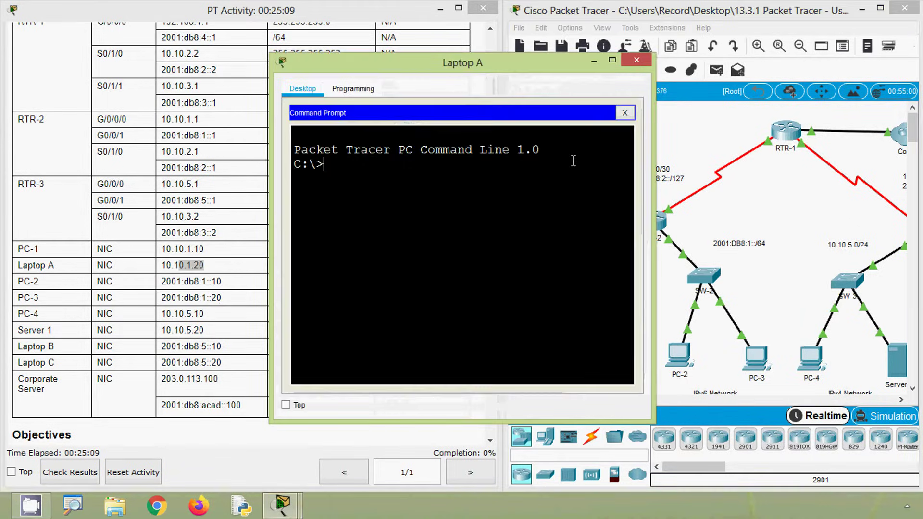
right_click(338, 166)
left_click(354, 191)
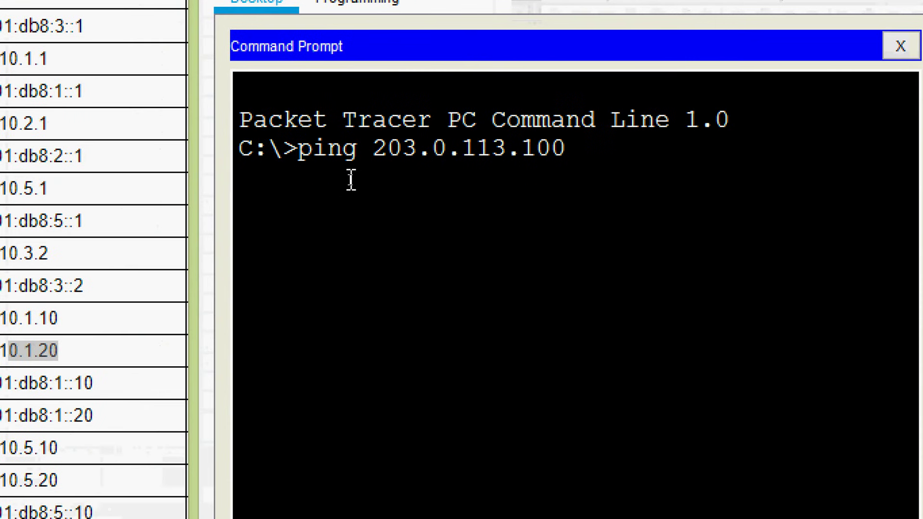
key("Return")
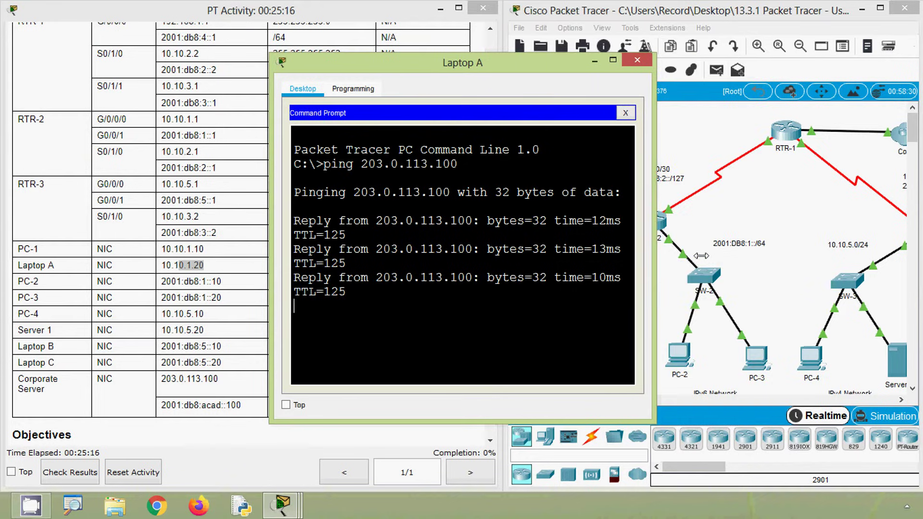
left_click_drag(651, 259, 755, 258)
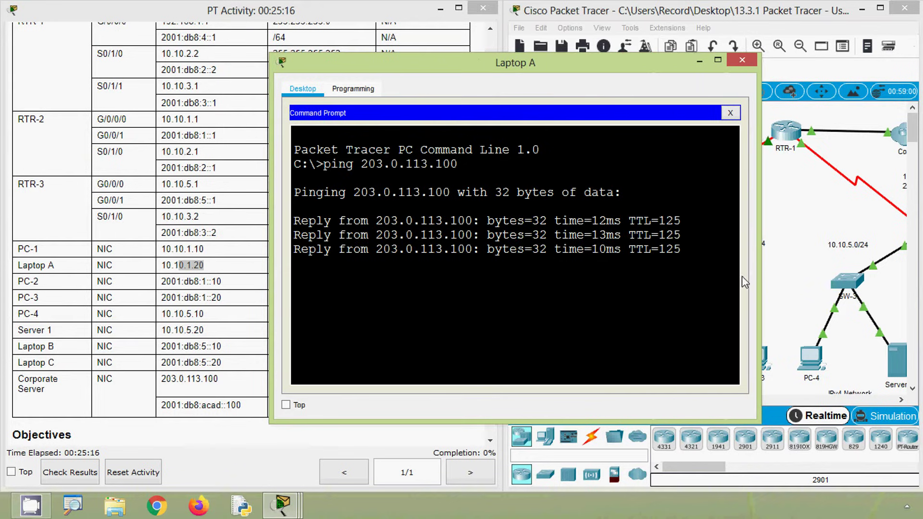
left_click(742, 60)
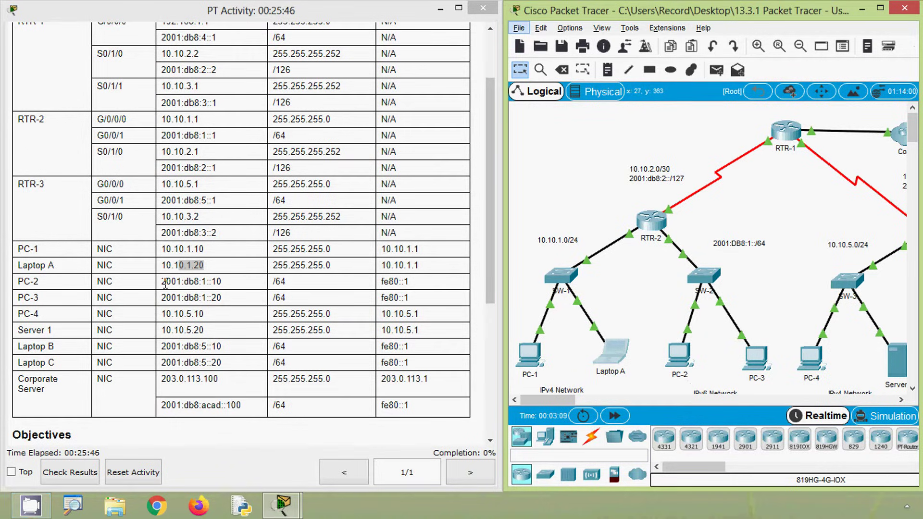
Copy the Corporate Server's IPv6 address 2001:db8:acad::100 from the addressing table and ping it from PC-2's Command Prompt.
left_click_drag(165, 283, 221, 282)
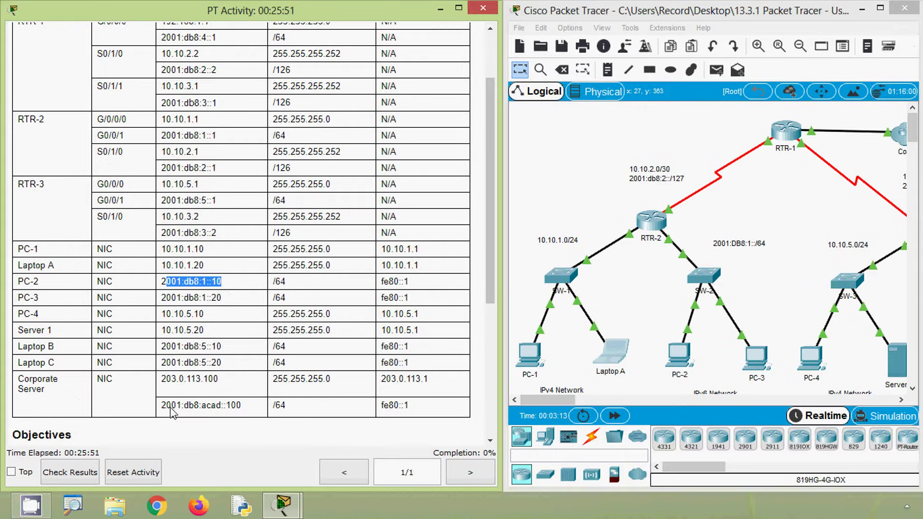
left_click_drag(243, 410, 159, 408)
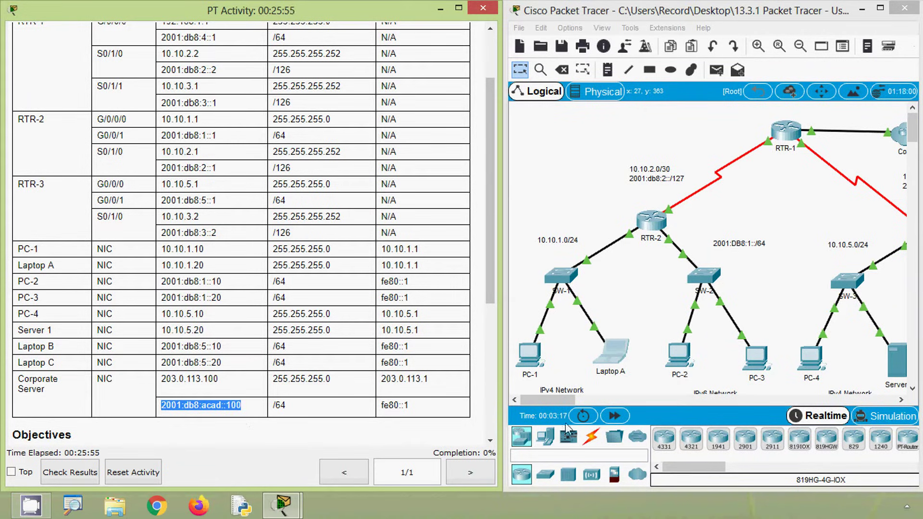
left_click(677, 358)
left_click(575, 166)
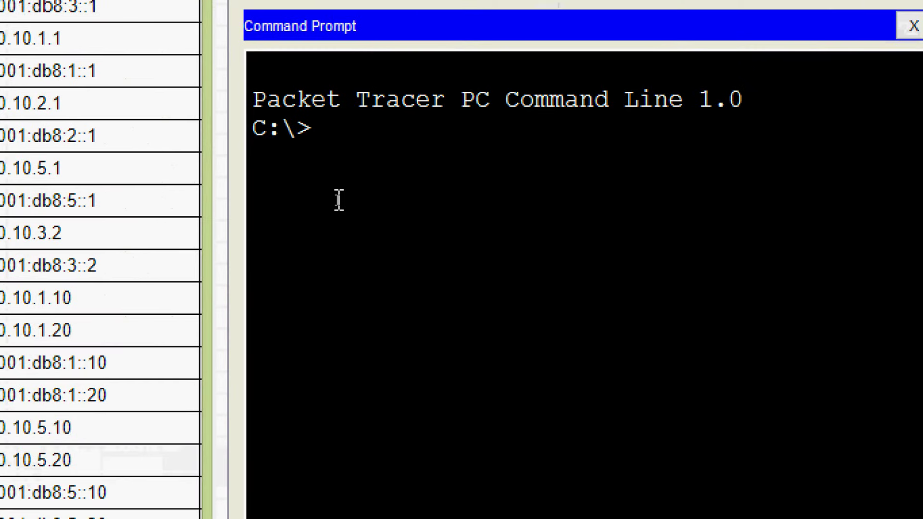
type("ping")
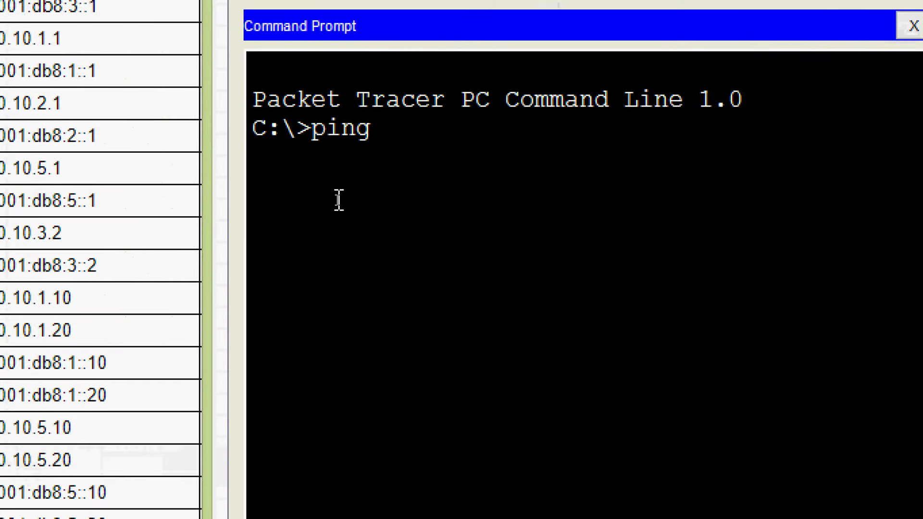
right_click(375, 185)
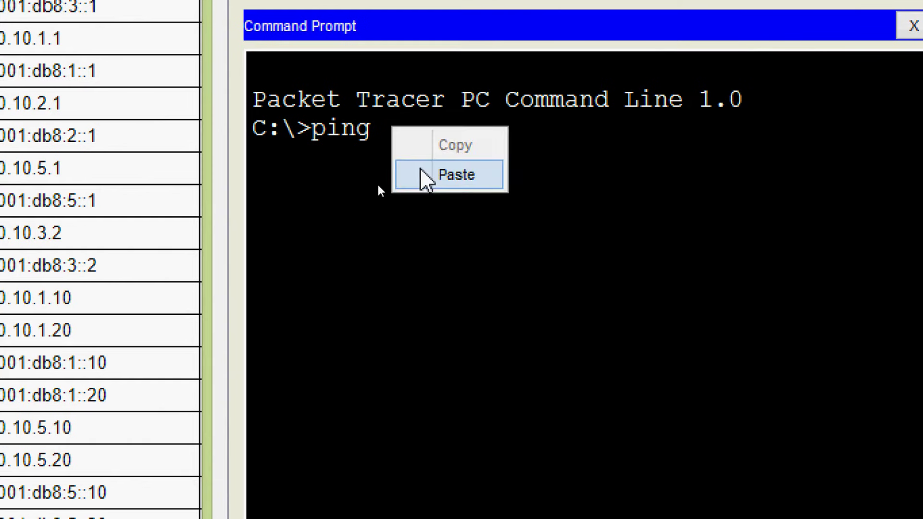
left_click(423, 175)
key("Return")
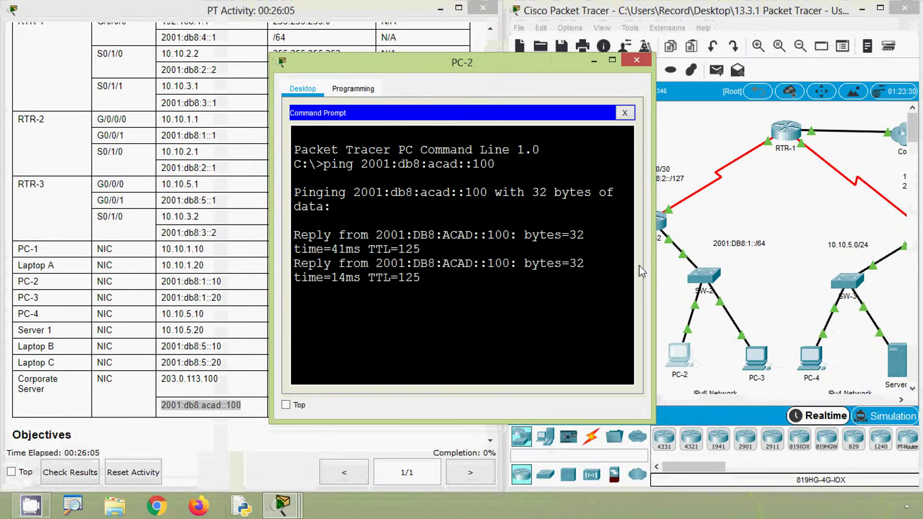
left_click_drag(652, 259, 725, 253)
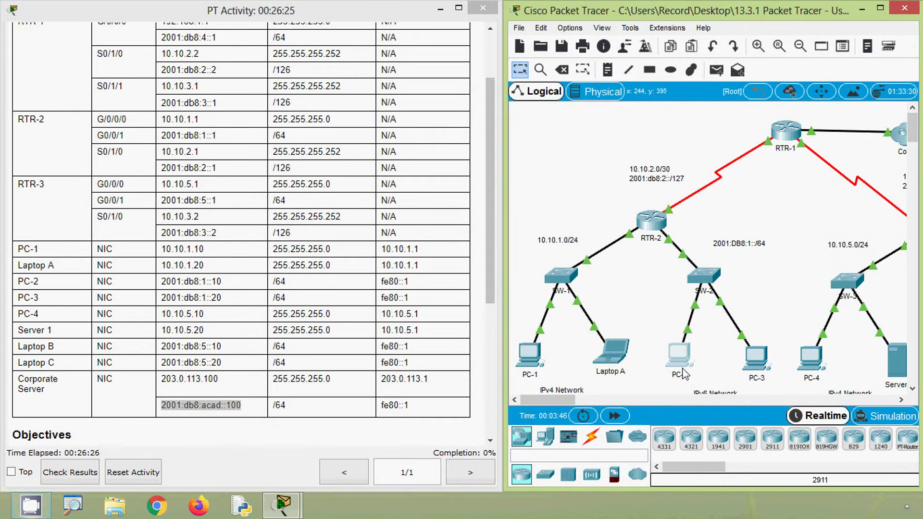
Copy the ping 2001:db8:acad::100 command from PC-2's Command Prompt and close the PC-2 window.
left_click(685, 369)
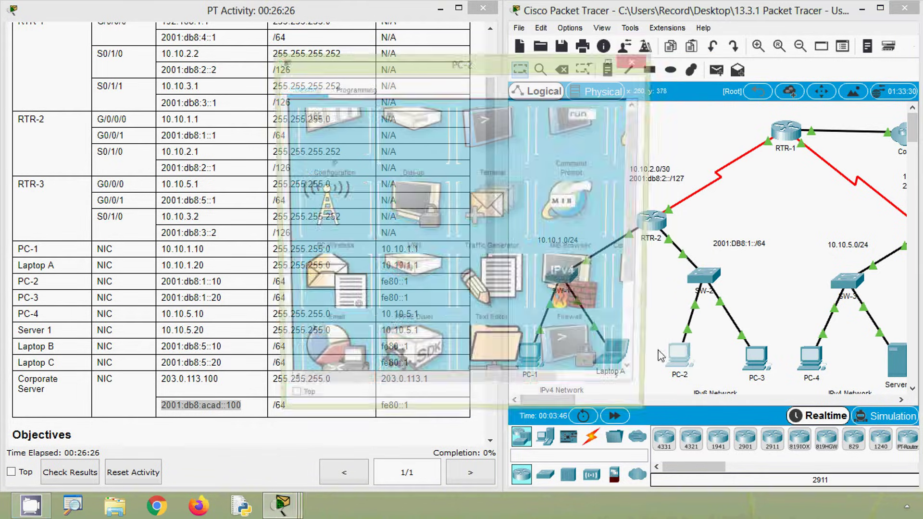
left_click(578, 169)
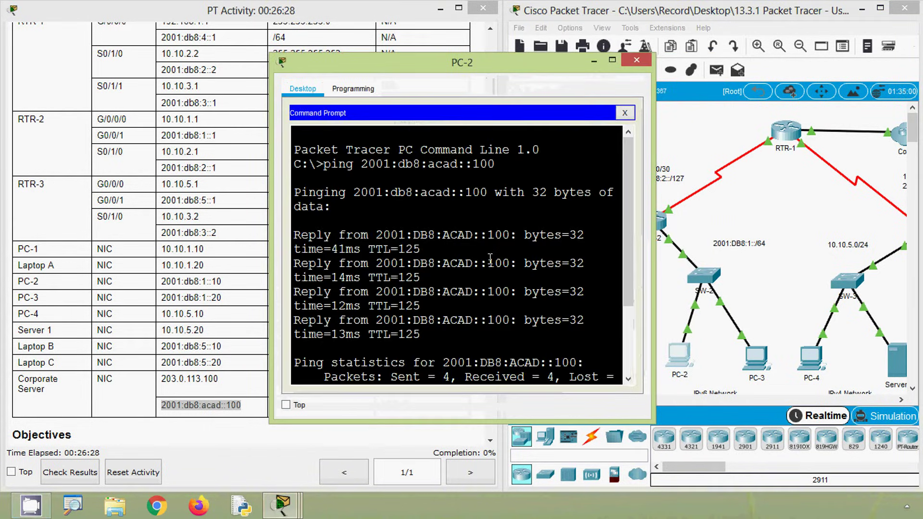
left_click_drag(495, 174, 327, 165)
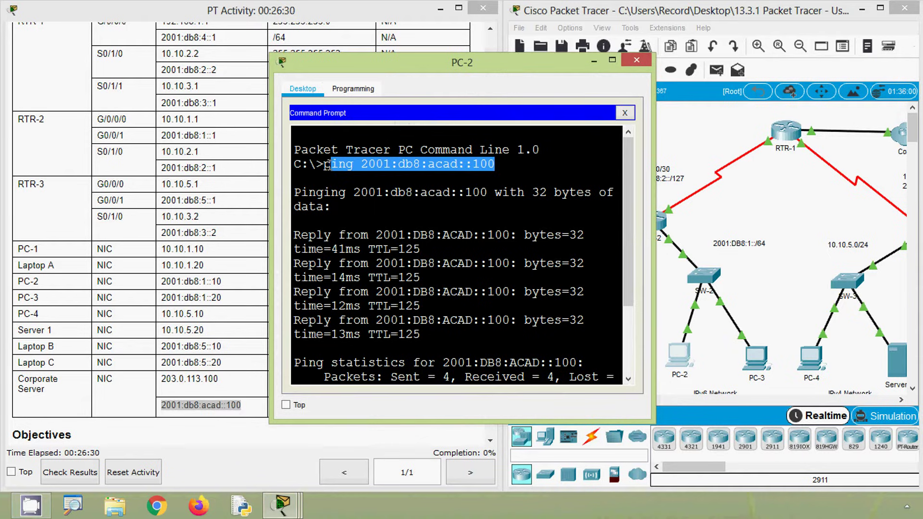
right_click(343, 167)
left_click(353, 173)
left_click(636, 61)
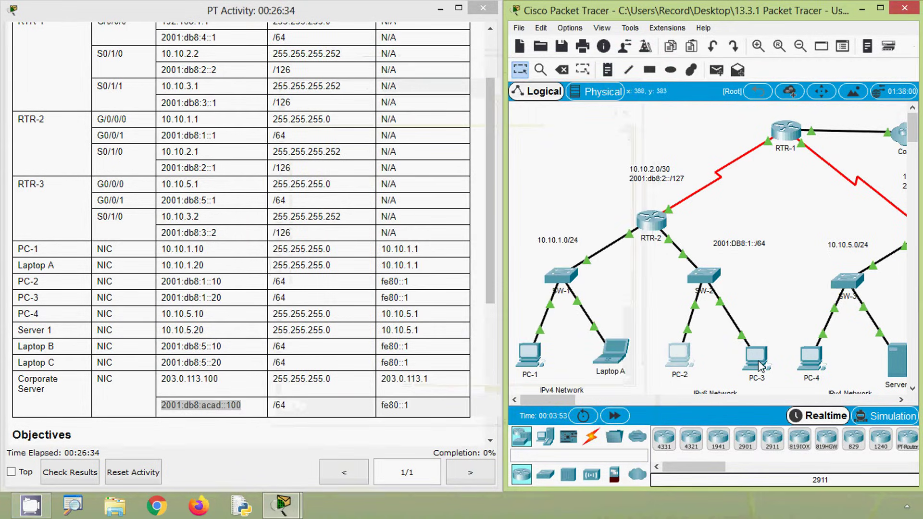
Ping the Corporate Server from PC-3's Command Prompt with the copied ping 2001:db8:acad::100 command, and close the PC-3 window.
left_click(756, 358)
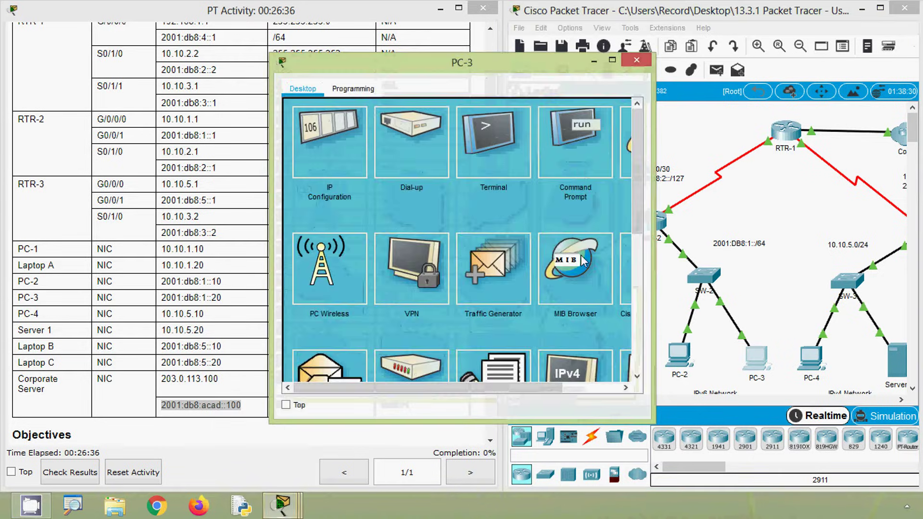
left_click(577, 170)
right_click(358, 168)
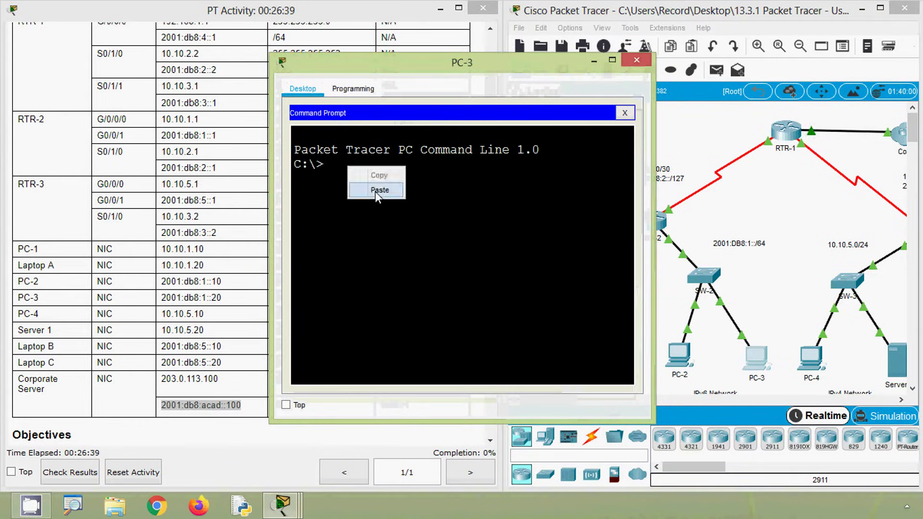
left_click(374, 191)
key("Return")
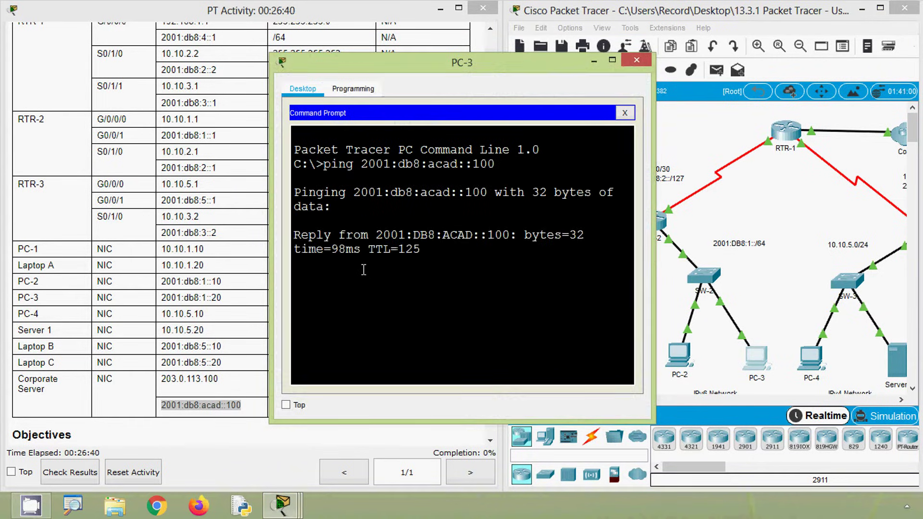
left_click_drag(652, 278, 784, 281)
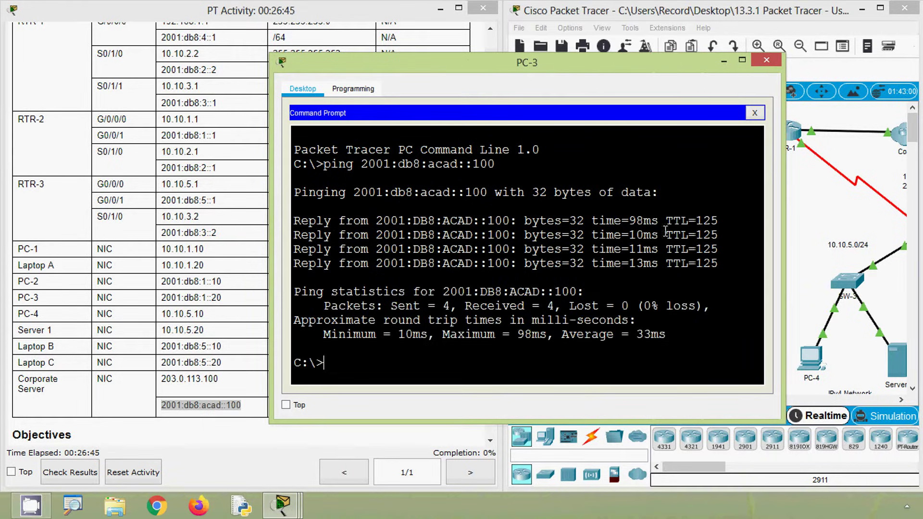
left_click(765, 61)
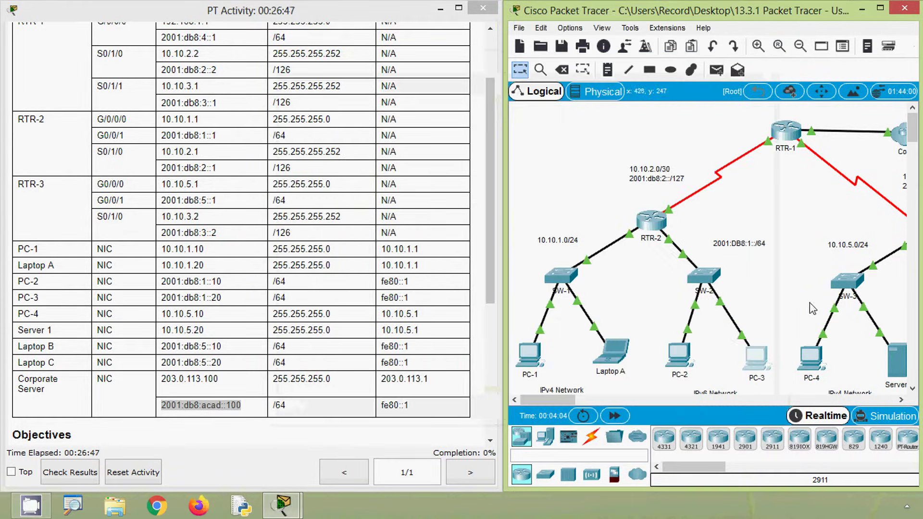
Copy the Corporate Server's IPv4 address 203.0.113.100 from the addressing table and ping it from PC-4's Command Prompt.
left_click_drag(549, 400, 581, 401)
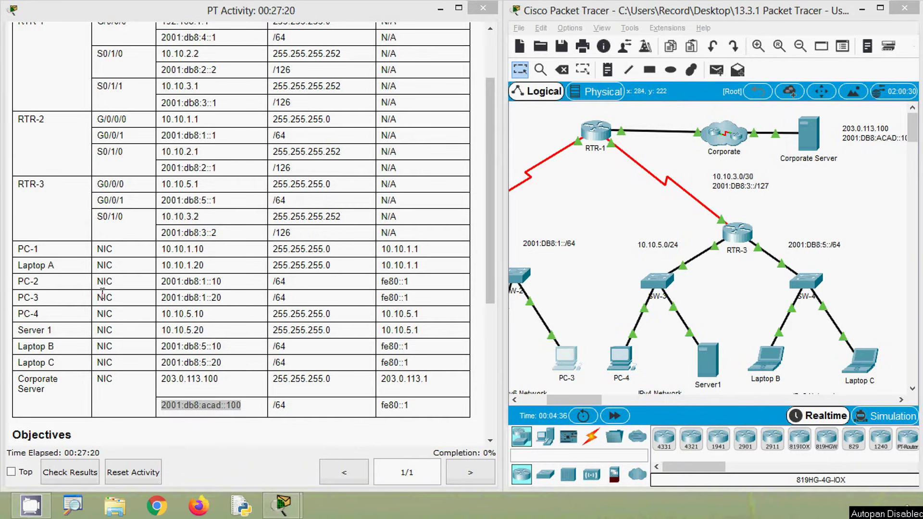
left_click_drag(215, 315, 173, 315)
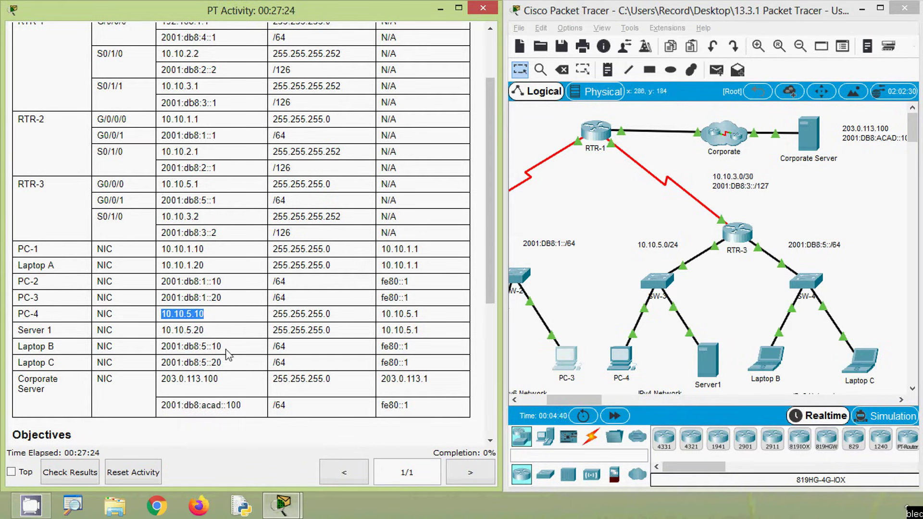
left_click_drag(222, 381, 163, 380)
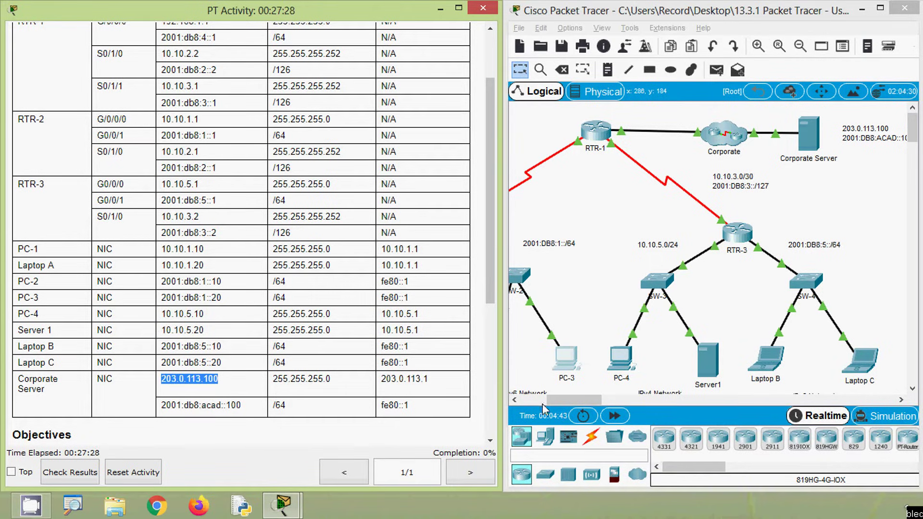
left_click(625, 356)
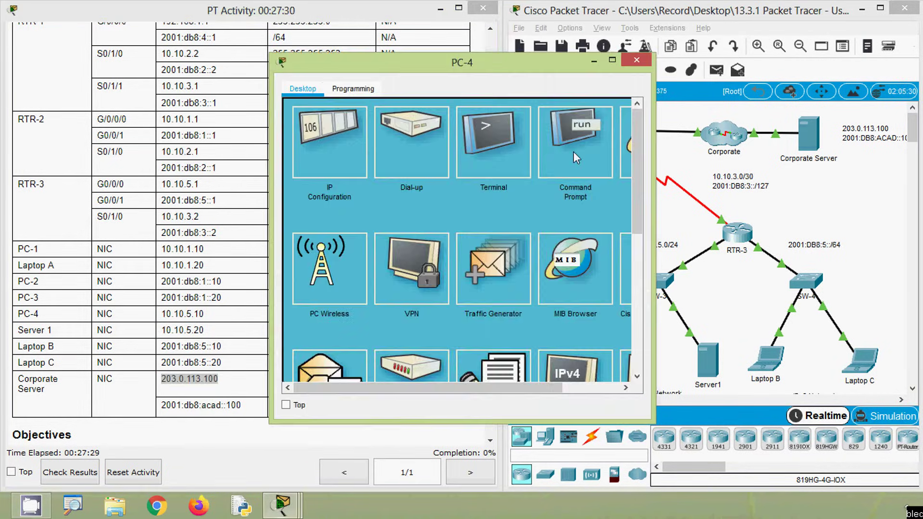
left_click(573, 152)
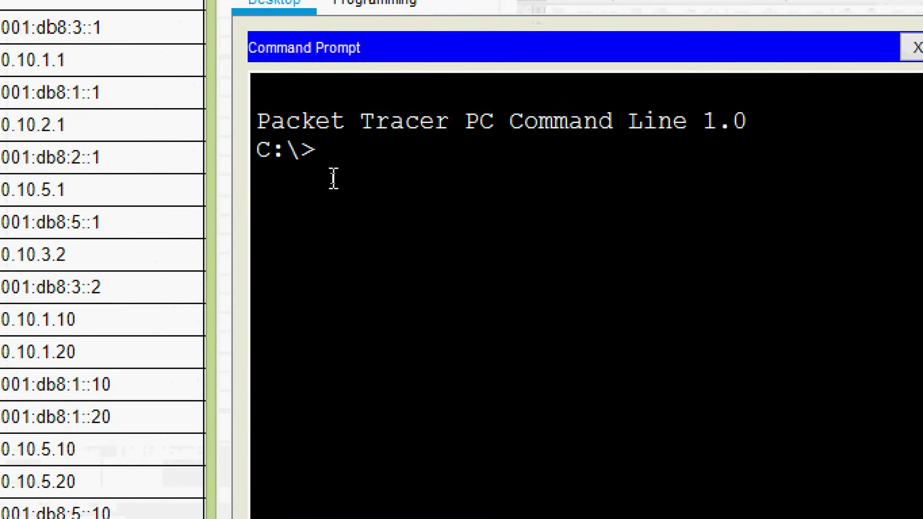
type("ping")
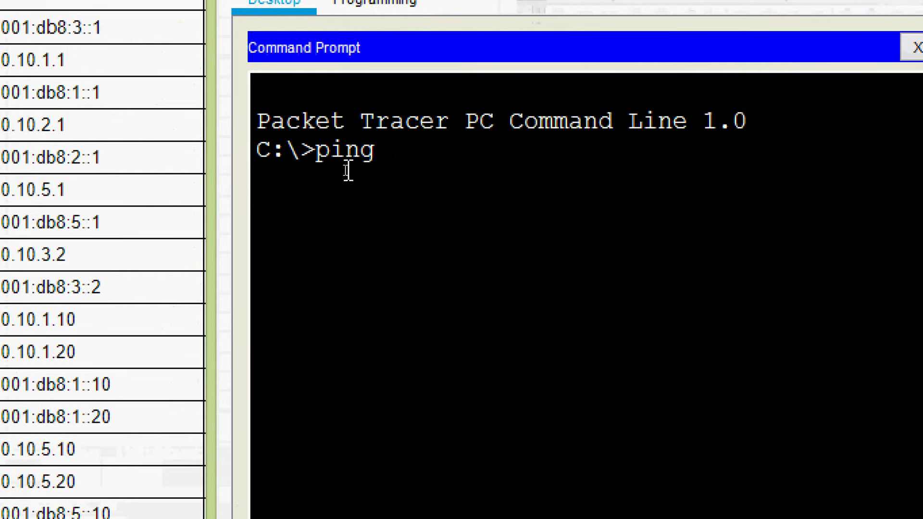
right_click(401, 150)
left_click(427, 197)
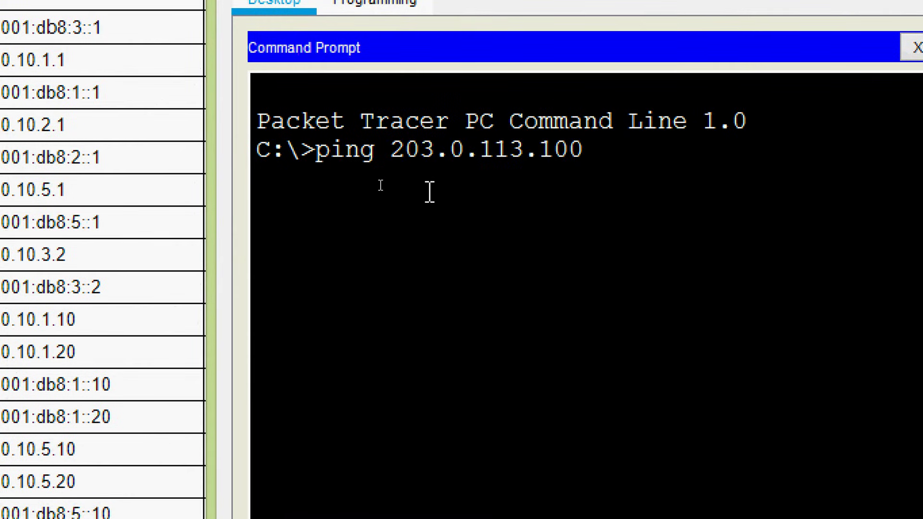
key("Return")
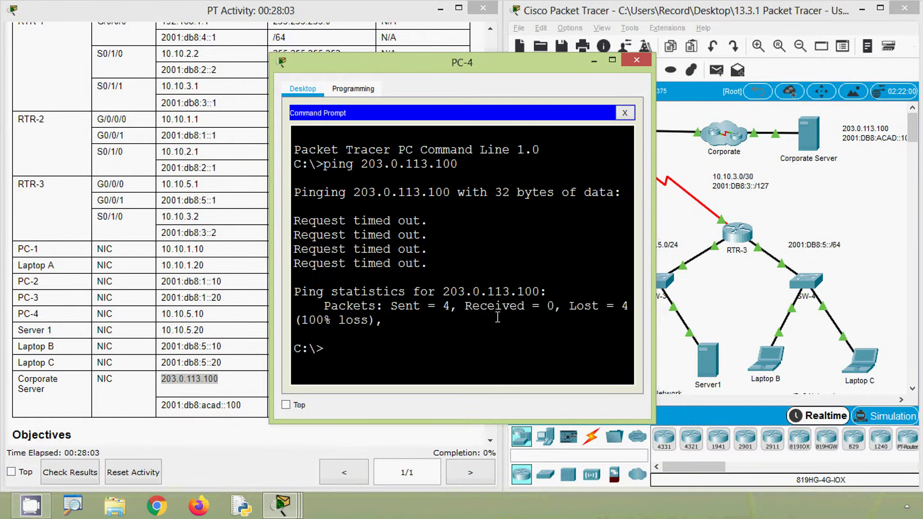
left_click_drag(652, 310, 681, 321)
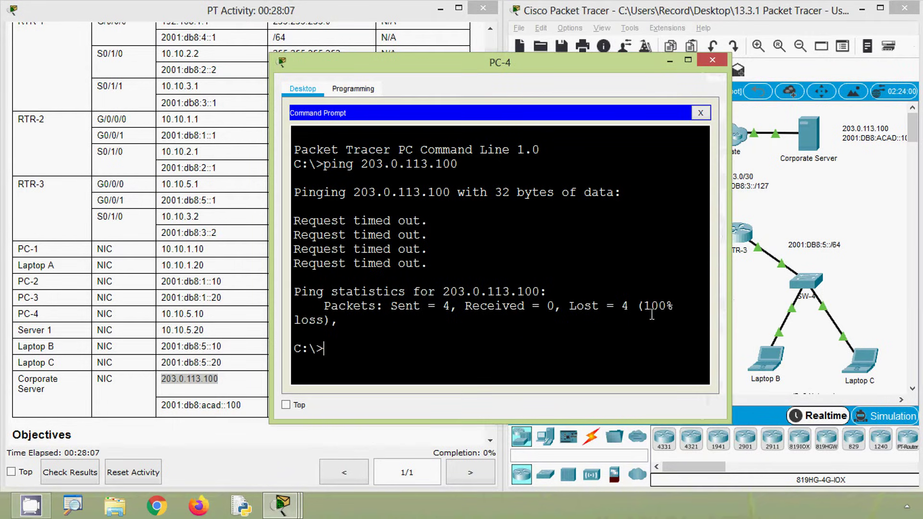
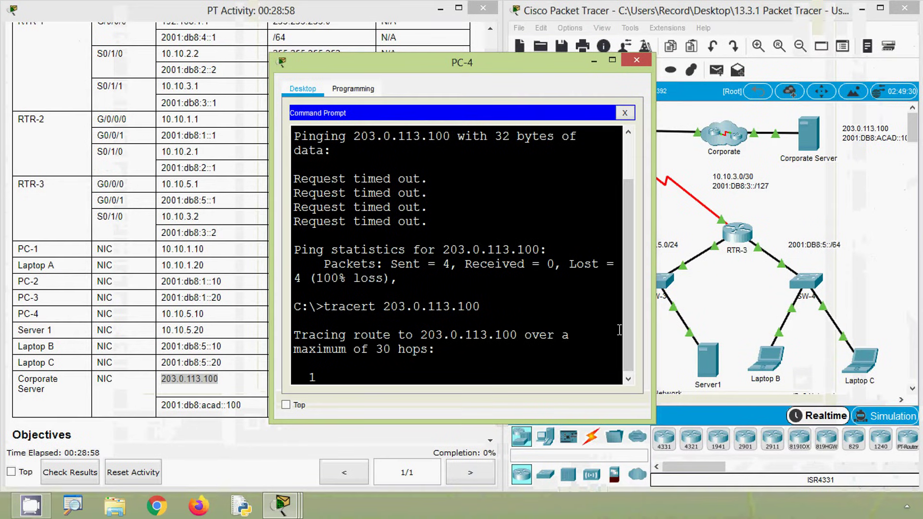
Trace the route to 203.0.113.100 from PC-4's Command Prompt, stop the trace early and minimize the PC-4 window.
left_click_drag(651, 318, 808, 365)
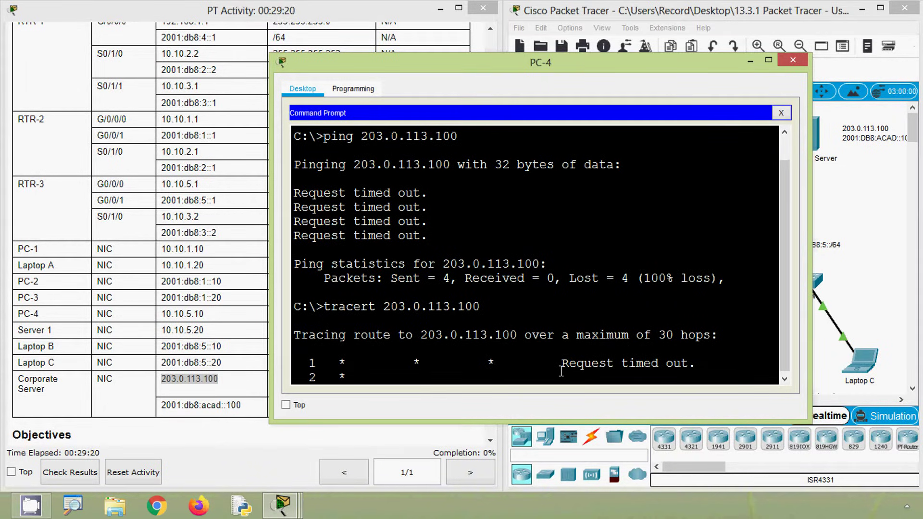
key("ctrl+c")
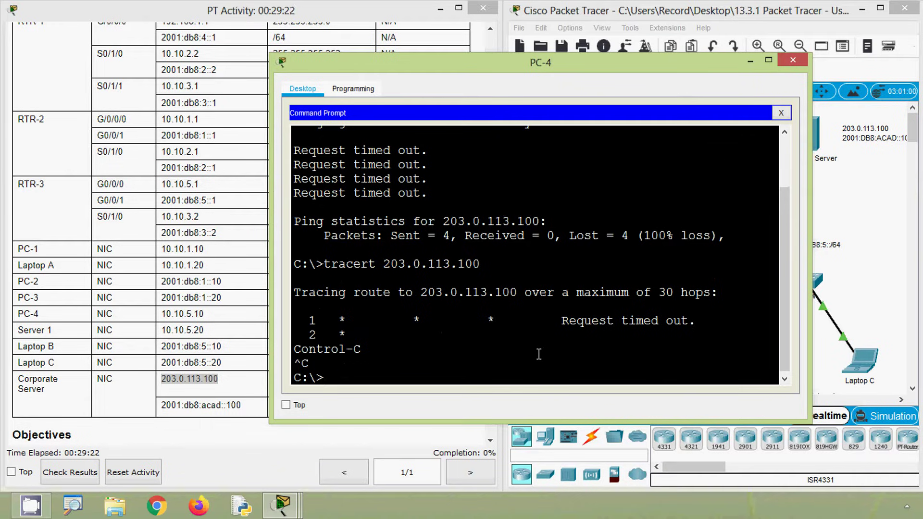
left_click_drag(560, 326, 700, 324)
left_click(710, 322)
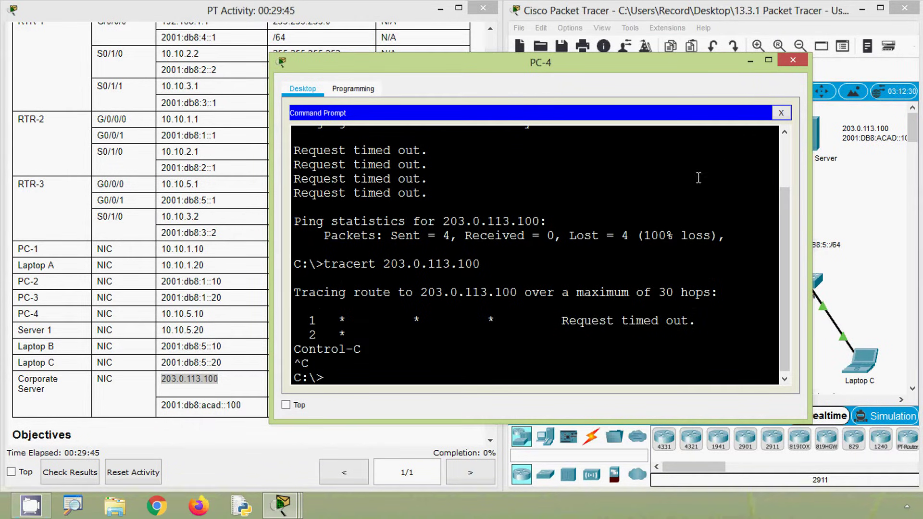
left_click(750, 62)
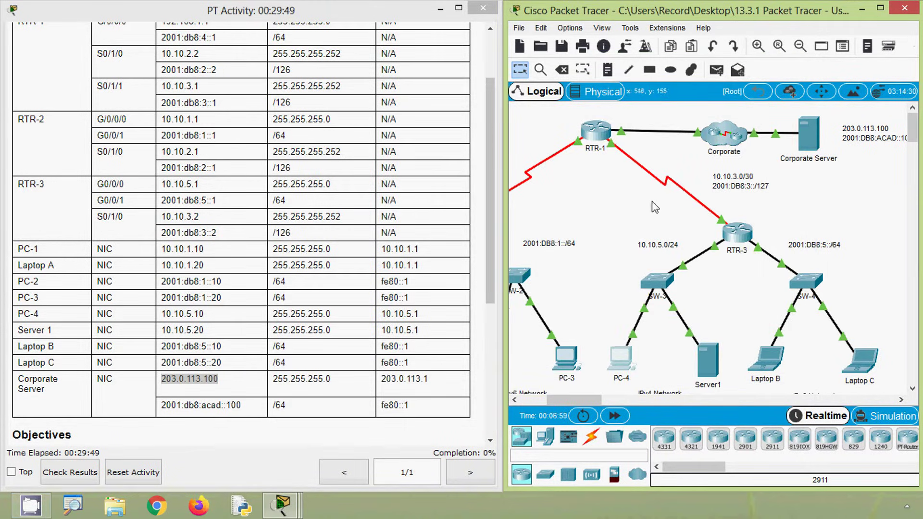
Open PC-4's IP Configuration beside the addressing table and compare its IP address, subnet mask and default gateway with the table.
mouse_move(718, 254)
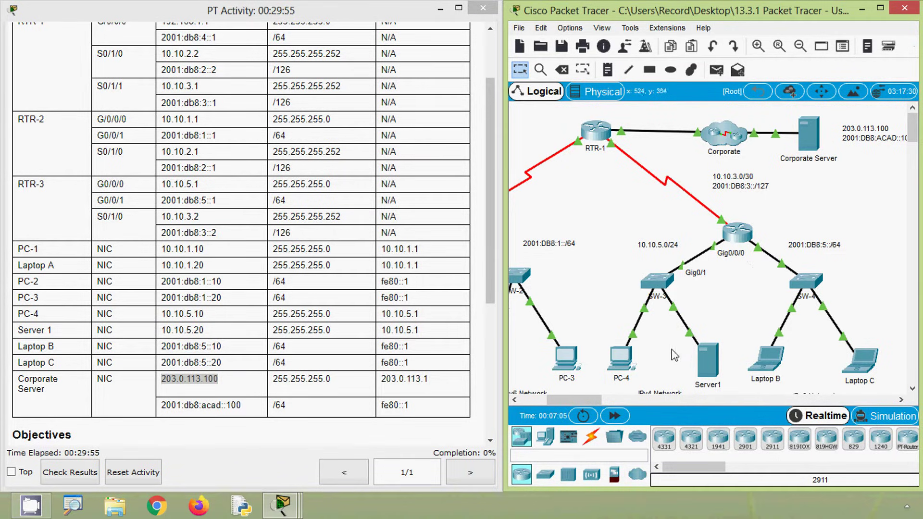
left_click(622, 362)
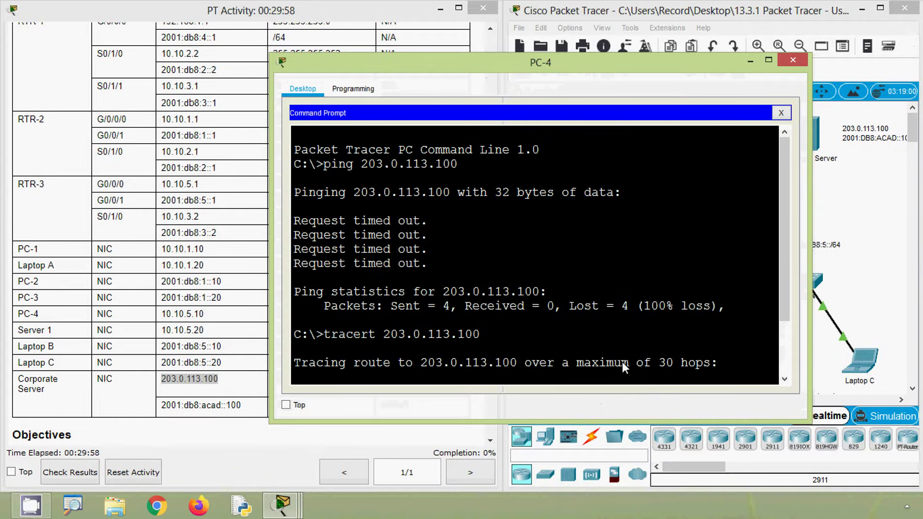
left_click(781, 112)
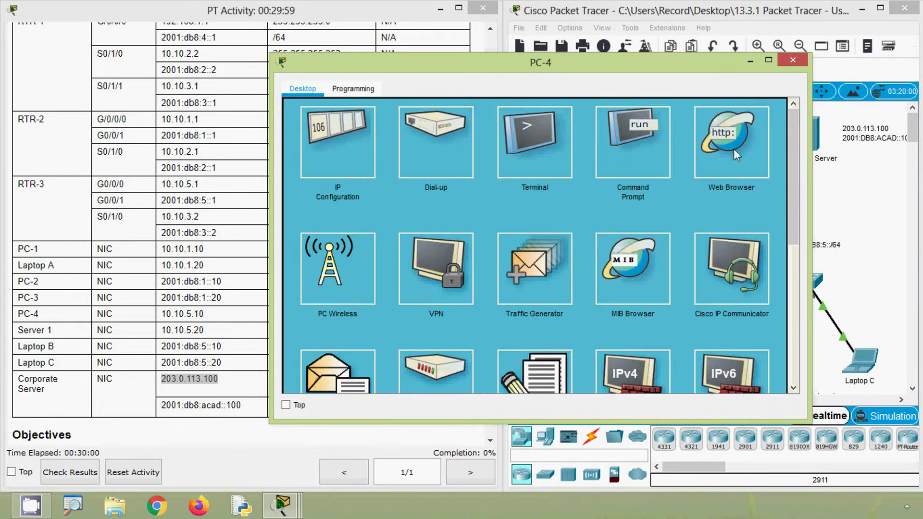
left_click(369, 165)
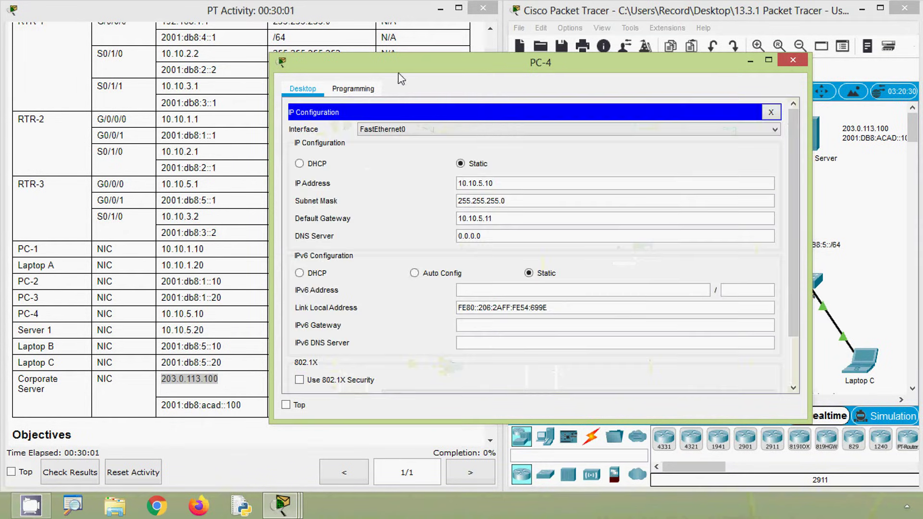
left_click_drag(398, 73, 571, 77)
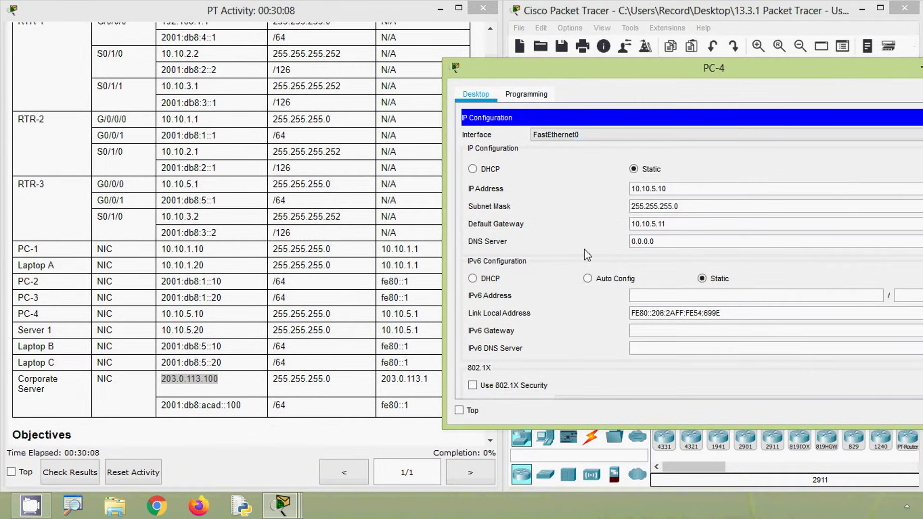
left_click_drag(669, 189, 597, 185)
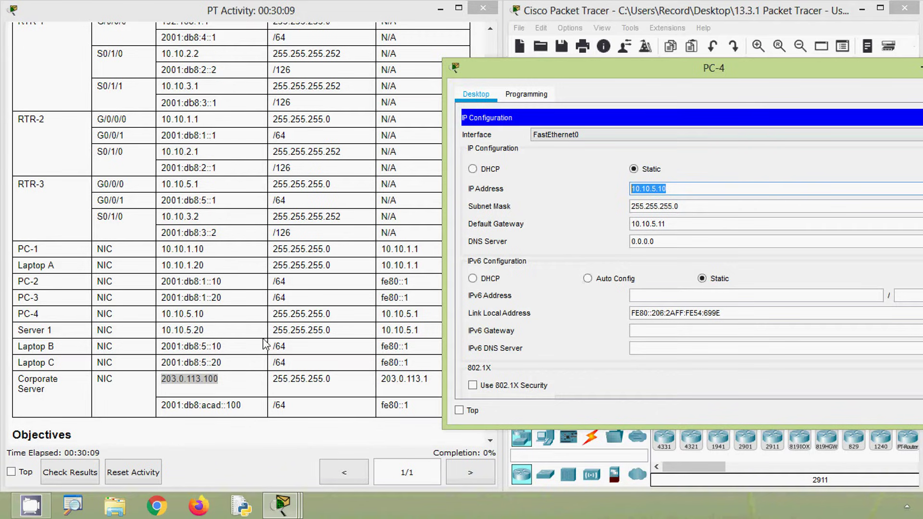
left_click_drag(273, 331, 336, 332)
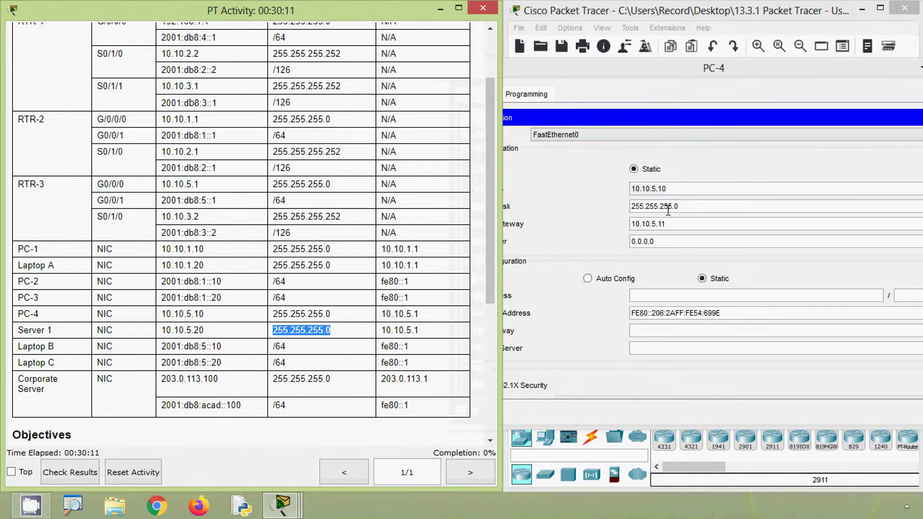
left_click_drag(690, 206, 628, 207)
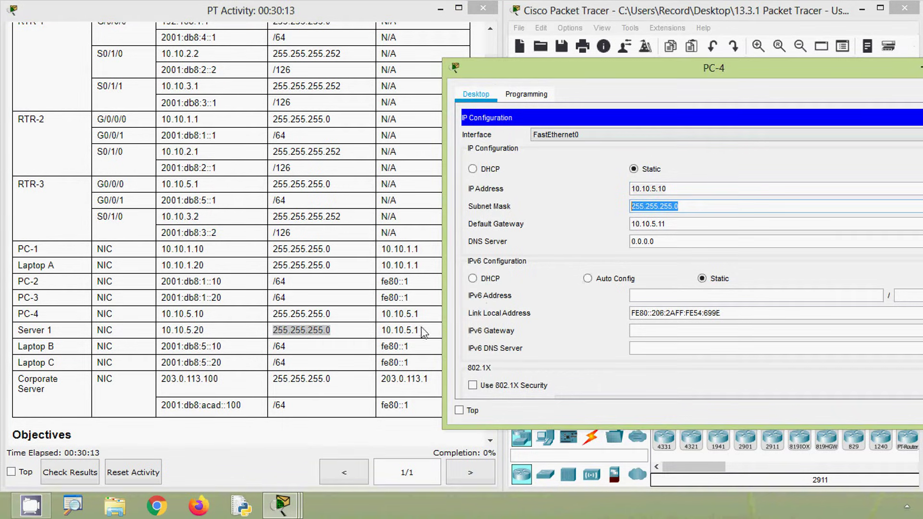
left_click_drag(422, 331, 382, 331)
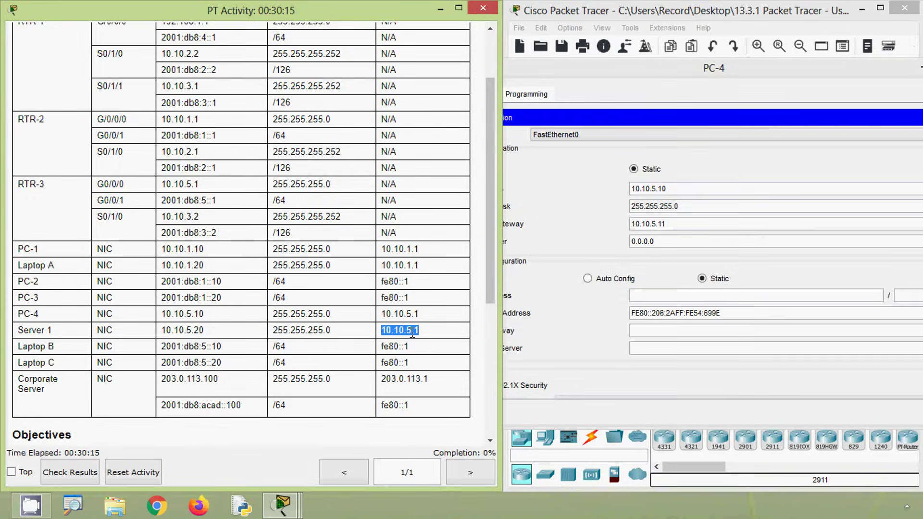
Set PC-4's default gateway to 10.10.5.1 in its IP Configuration and move the PC-4 window aside.
left_click(652, 225)
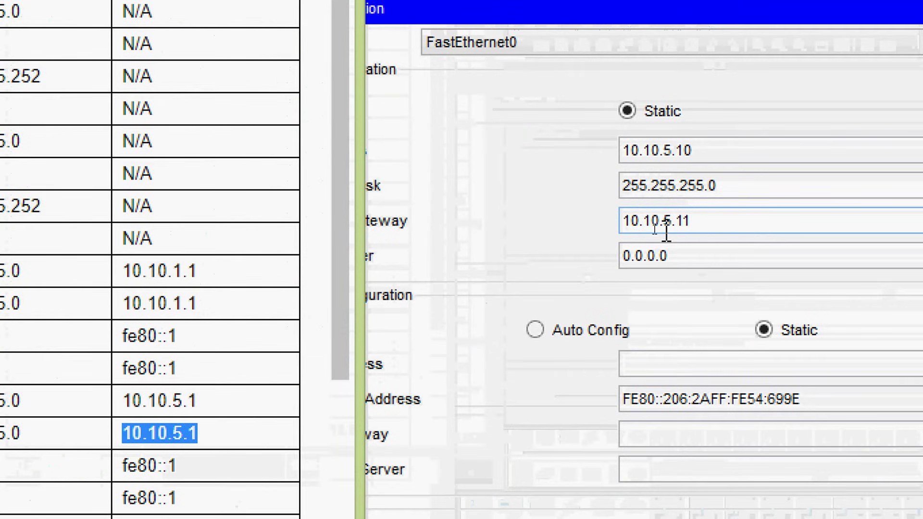
left_click(703, 223)
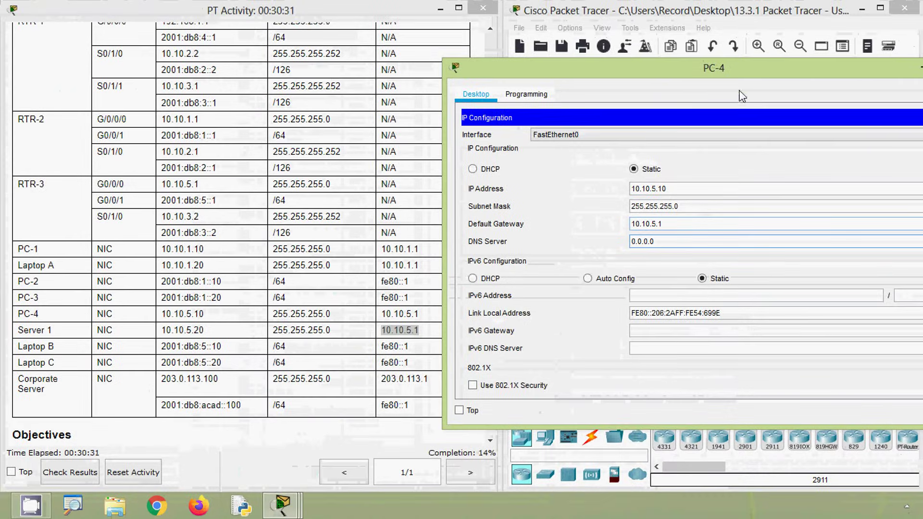
left_click_drag(656, 73, 776, 96)
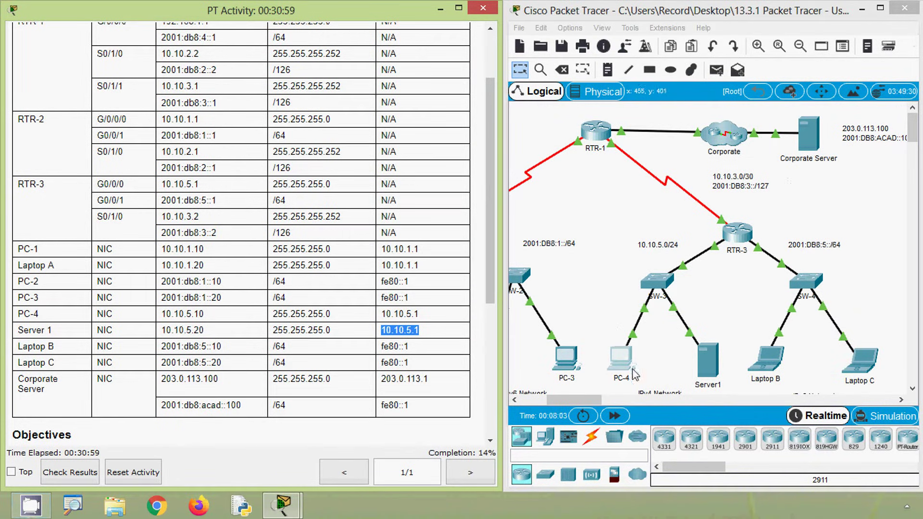
Reopen PC-4's Command Prompt and trace the route to 203.0.113.100 again.
left_click(620, 358)
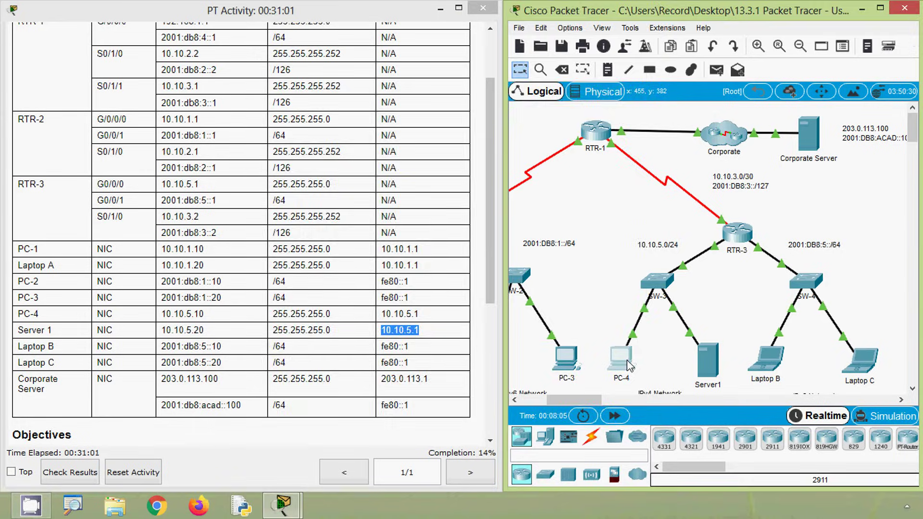
left_click(573, 166)
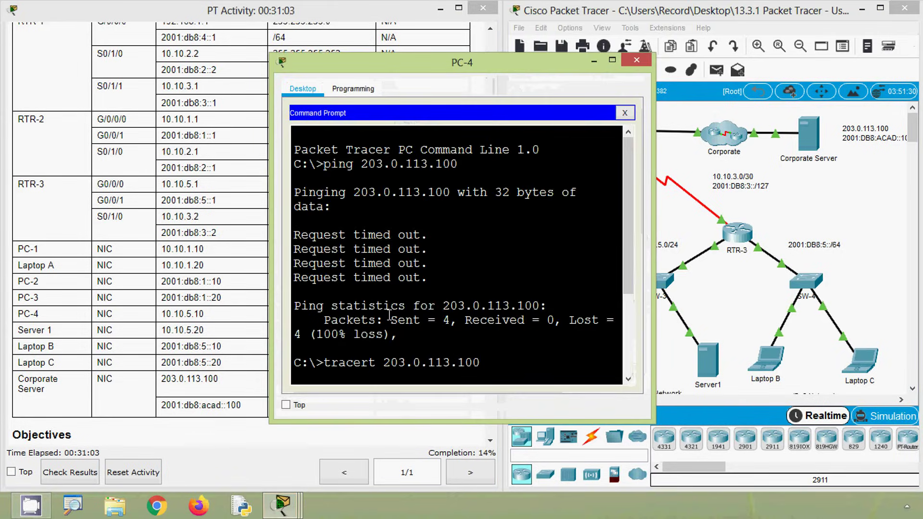
scroll(370, 343, "down", 3)
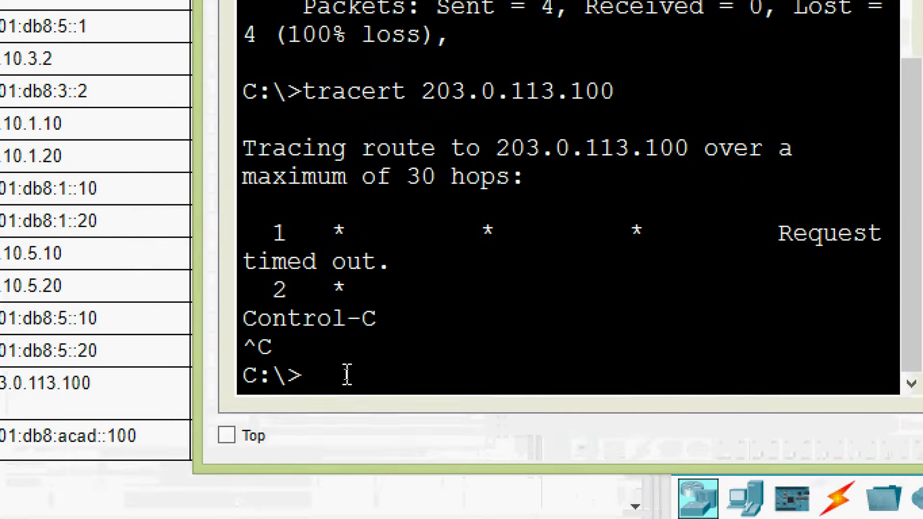
key("Up")
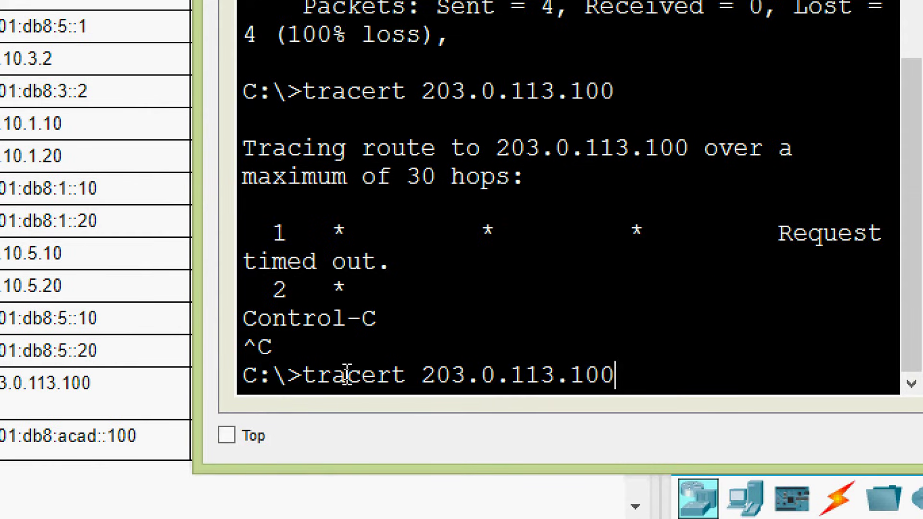
key("Return")
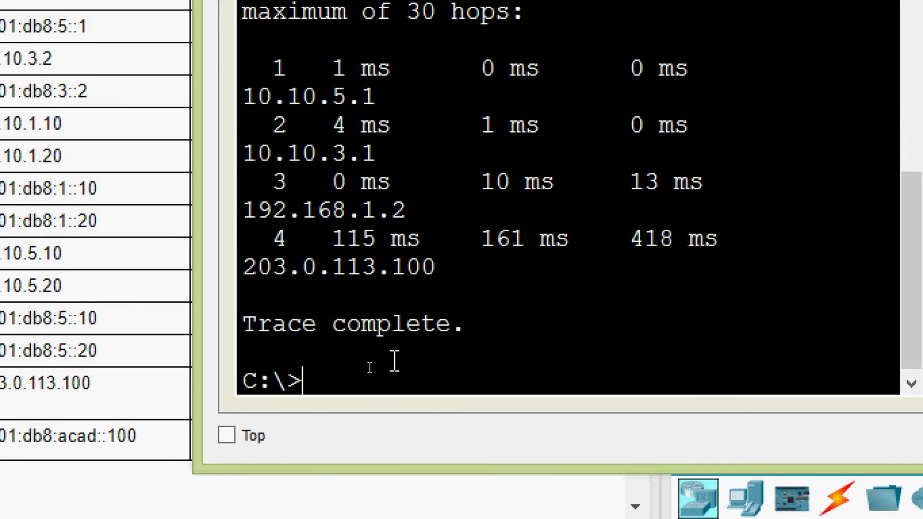
Ping 203.0.113.100 from PC-4, widen the window to read the replies, and close the PC-4 window.
type("ping 203.0.113.100")
key("Return")
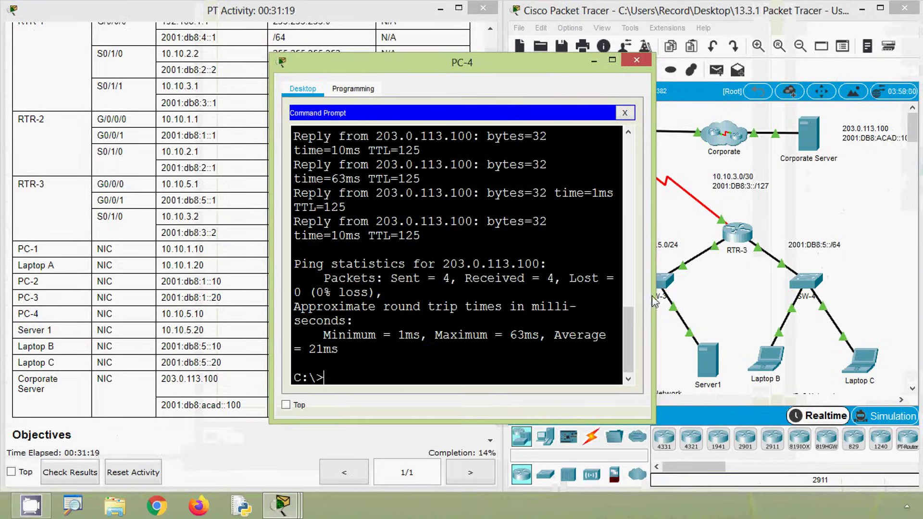
left_click_drag(653, 302, 759, 317)
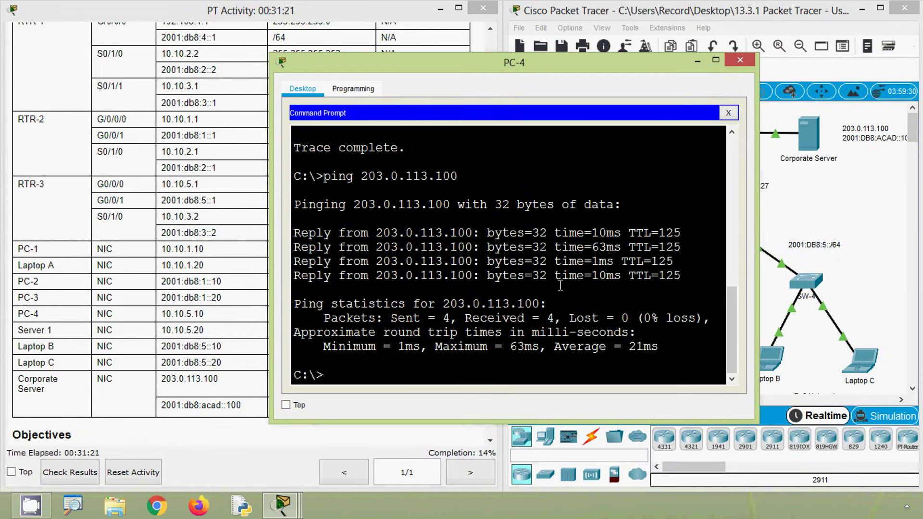
left_click_drag(560, 285, 359, 235)
left_click(450, 275)
left_click(735, 63)
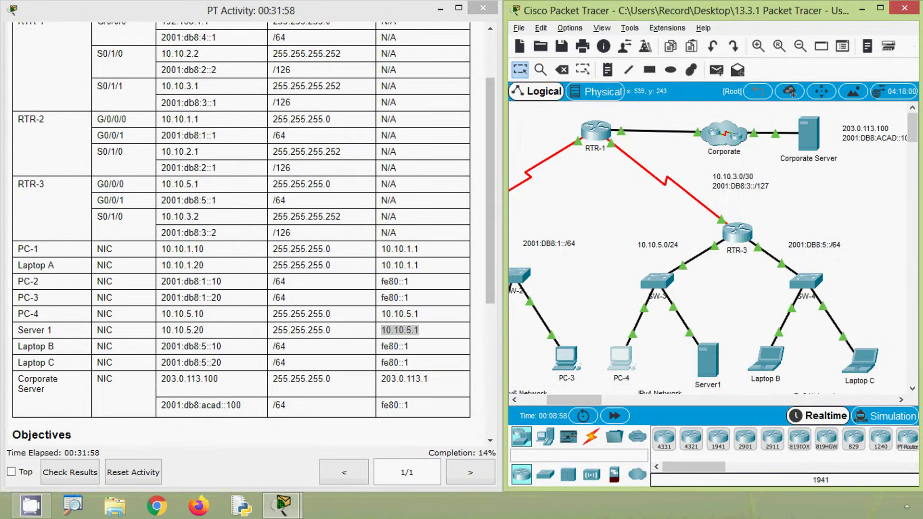
Open Server1's Command Prompt, ping the Corporate Server at 203.0.113.100 and widen the window.
key("alt")
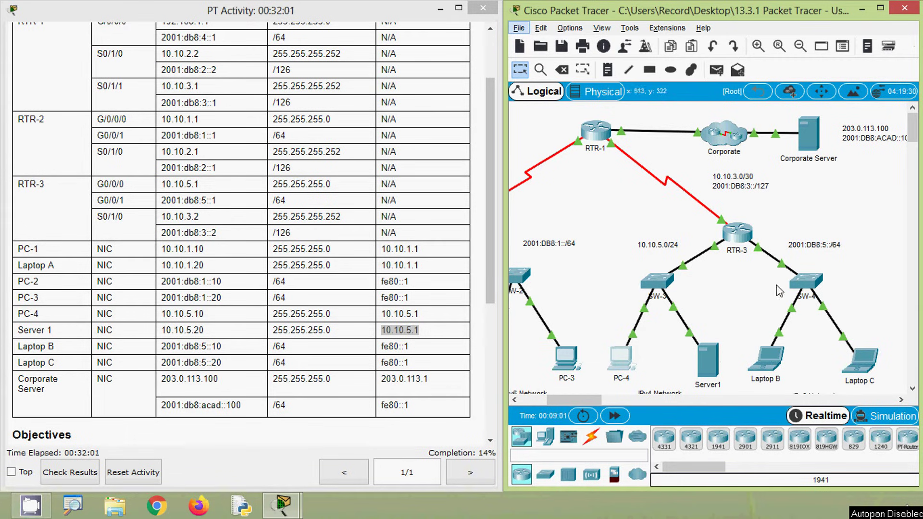
left_click(707, 361)
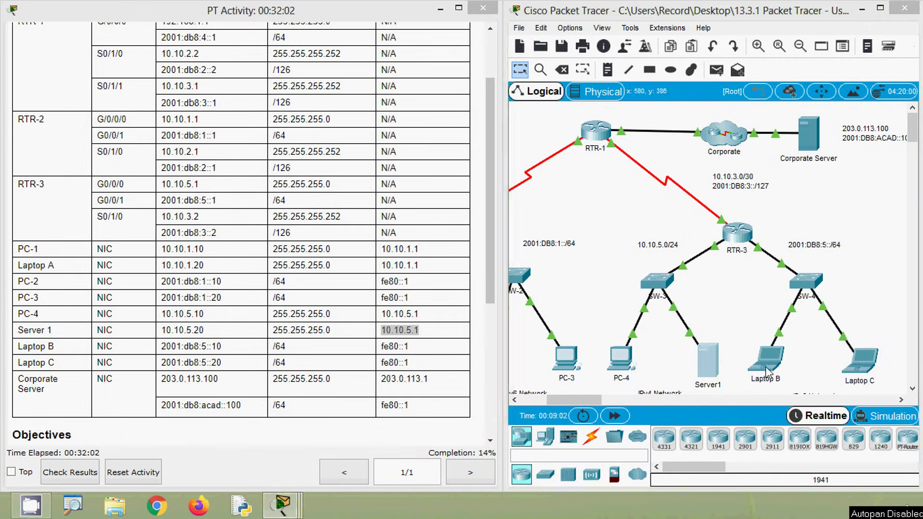
left_click(492, 160)
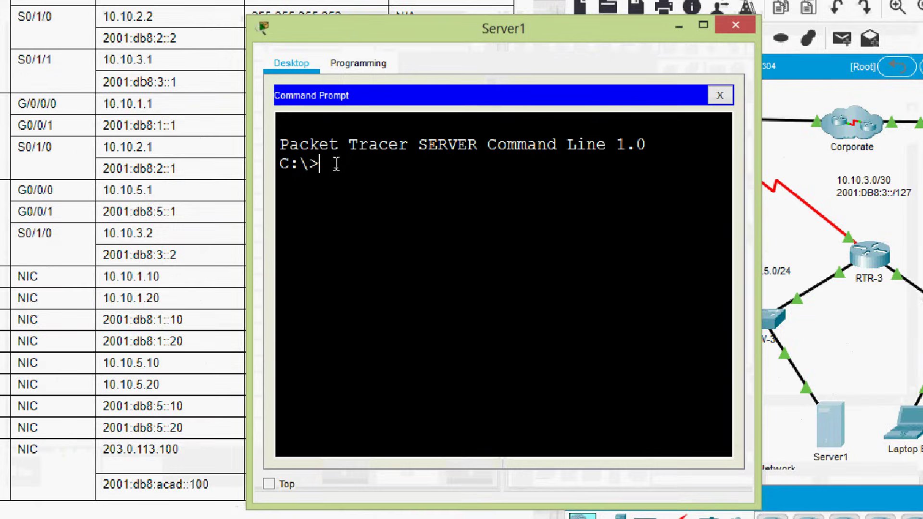
right_click(331, 163)
left_click(356, 201)
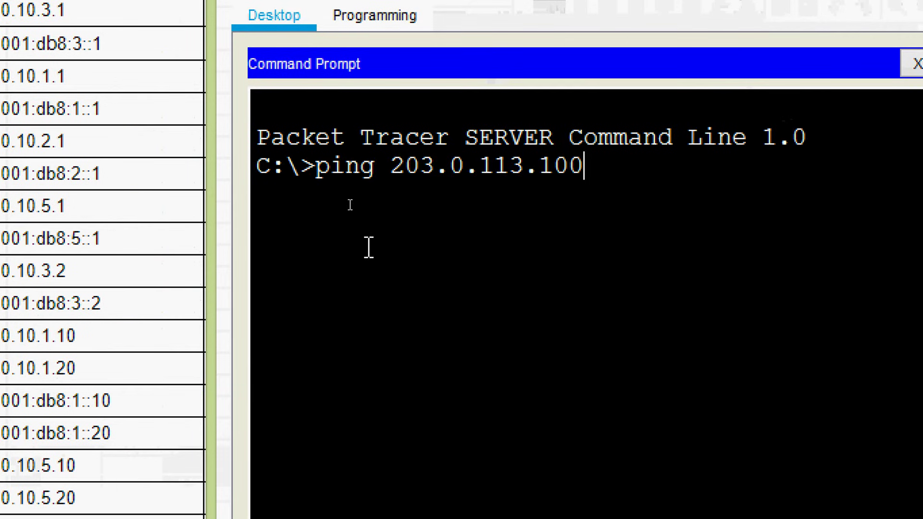
key("Return")
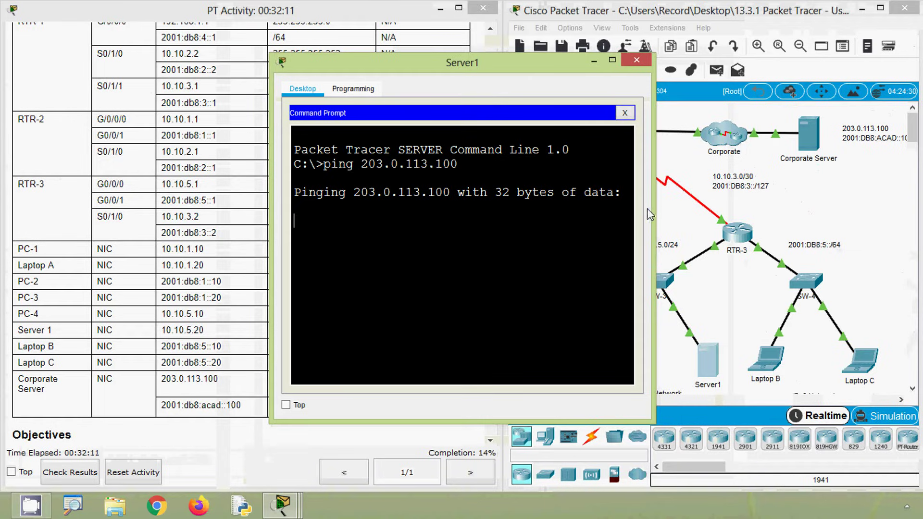
left_click_drag(652, 207, 702, 206)
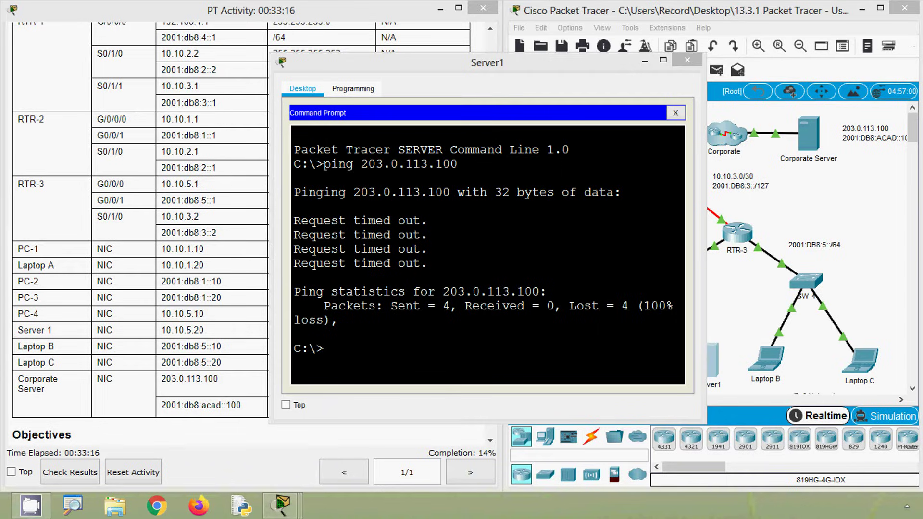
Run ipconfig /all on Server1, examine its IP address, subnet mask and default gateway, and close the Command Prompt.
left_click(343, 348)
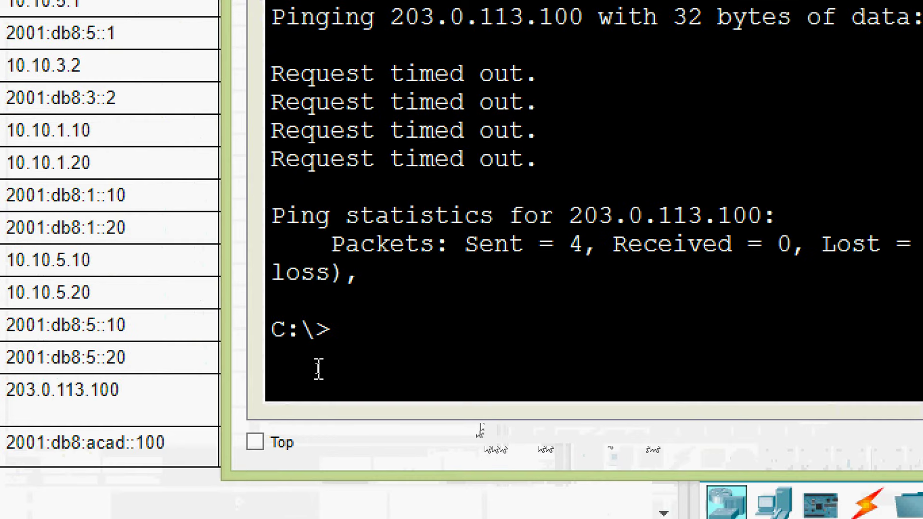
type("ipconfig /all")
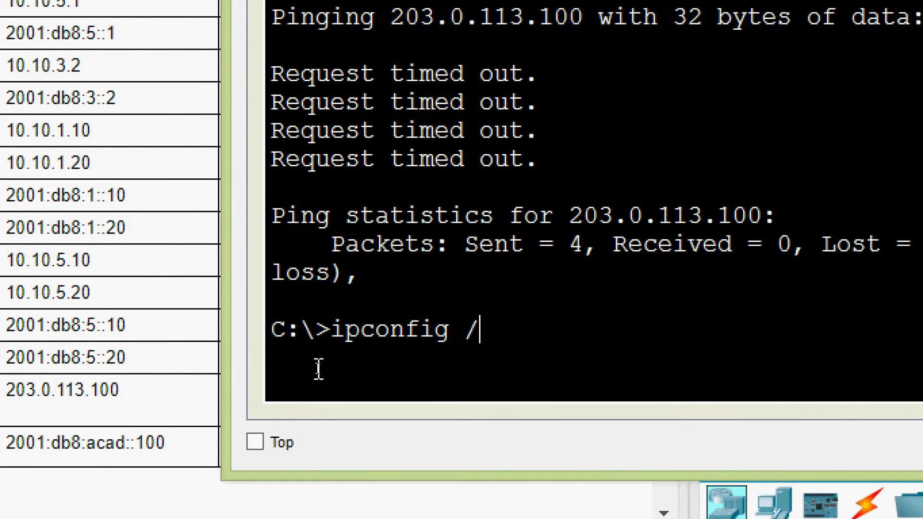
key("Return")
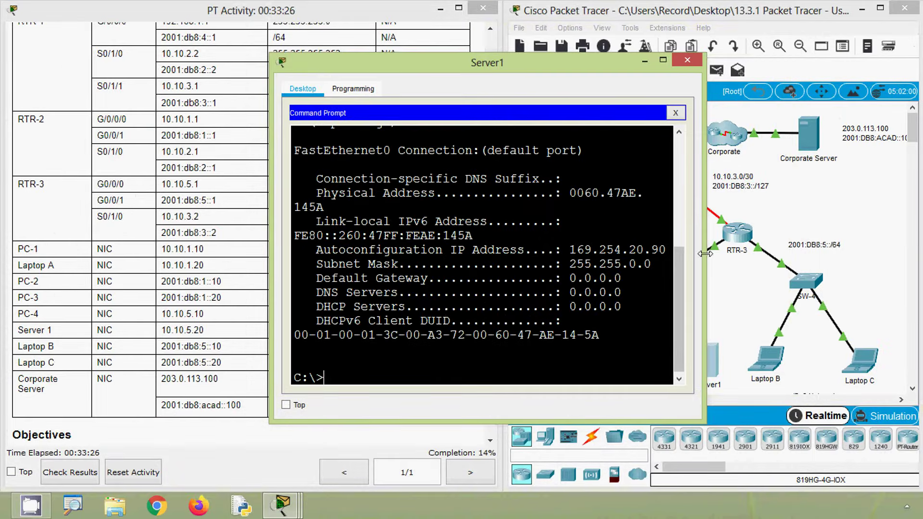
left_click_drag(702, 288, 825, 288)
scroll(653, 294, "up", 3)
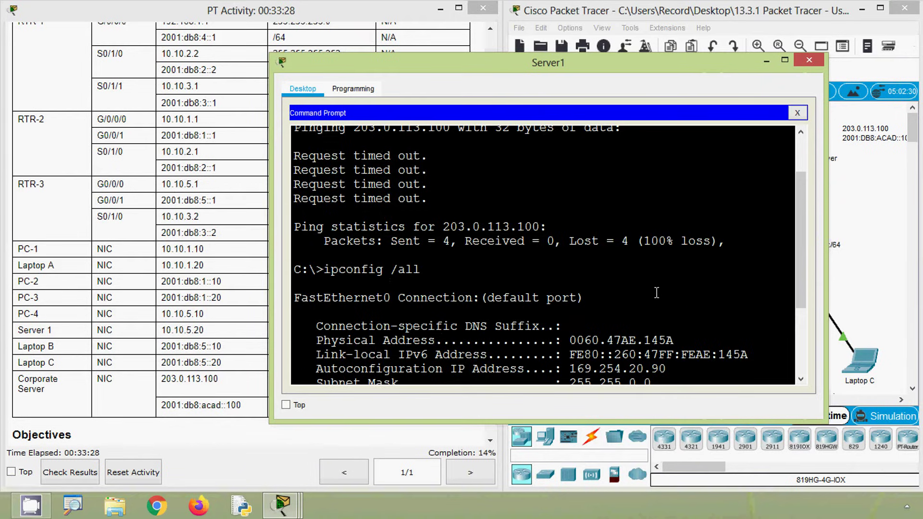
scroll(634, 283, "down", 3)
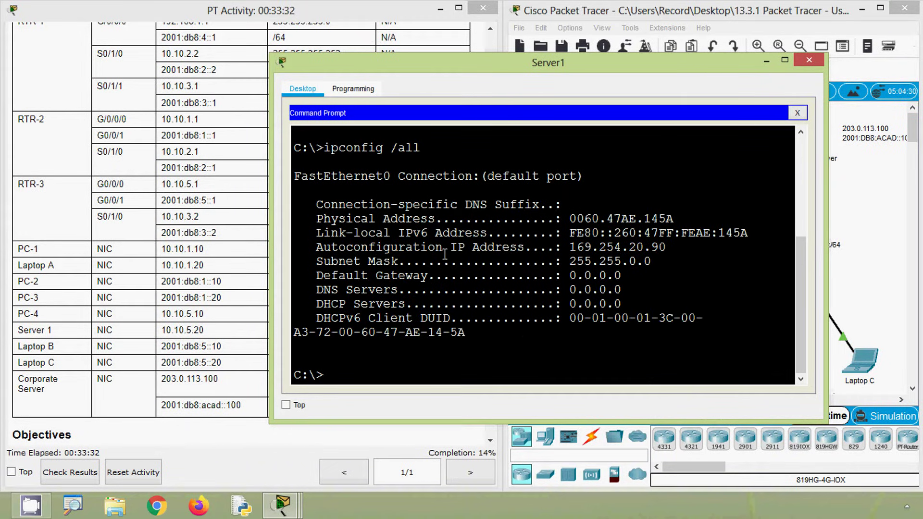
left_click_drag(567, 248, 641, 248)
left_click(795, 115)
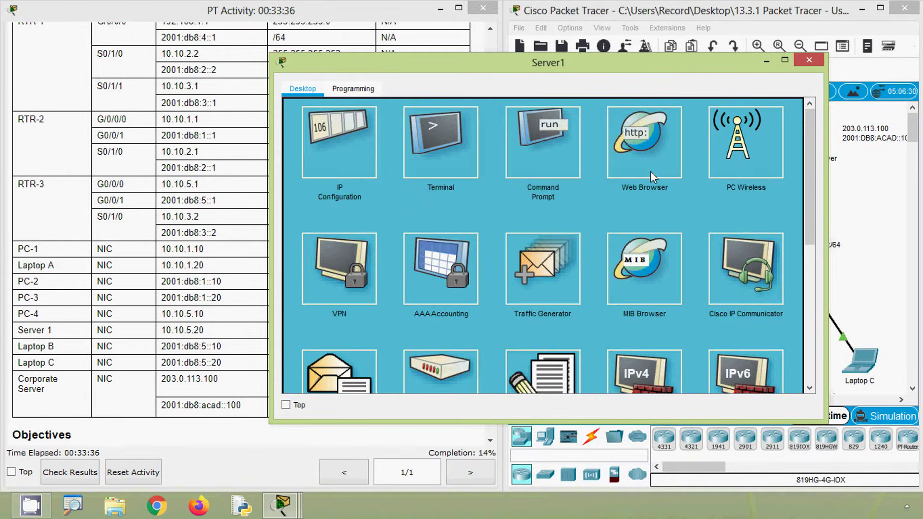
Switch Server1's IPv4 configuration to Static and set its IP address to 10.10.5.20 from the addressing table.
left_click(349, 155)
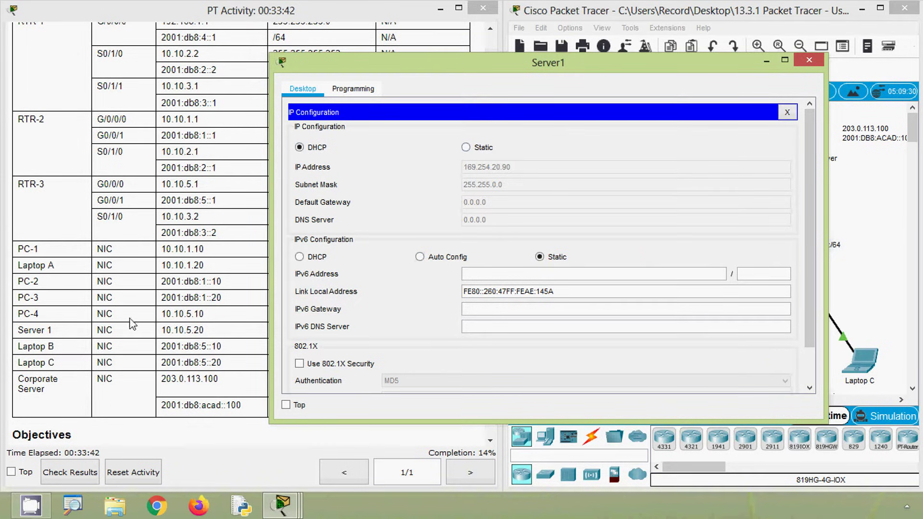
left_click(150, 336)
left_click_drag(216, 337, 161, 335)
key("ctrl+c")
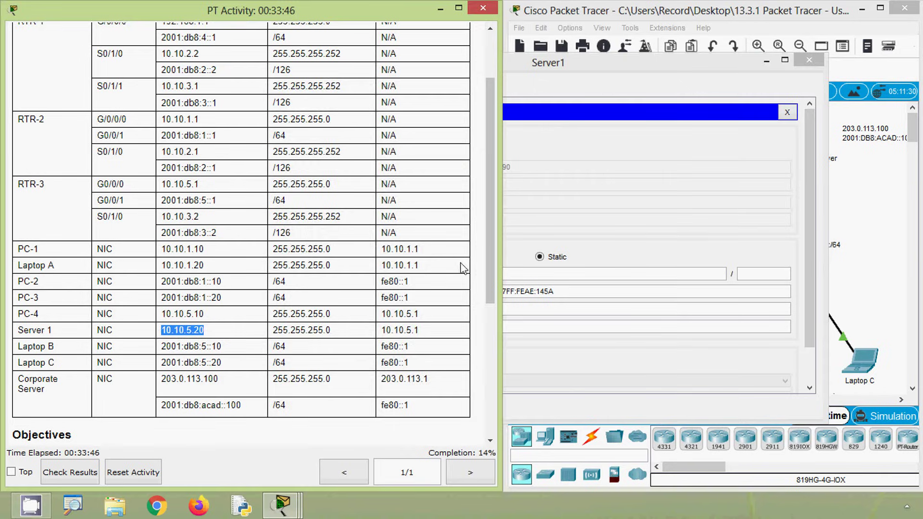
left_click(581, 200)
left_click(466, 148)
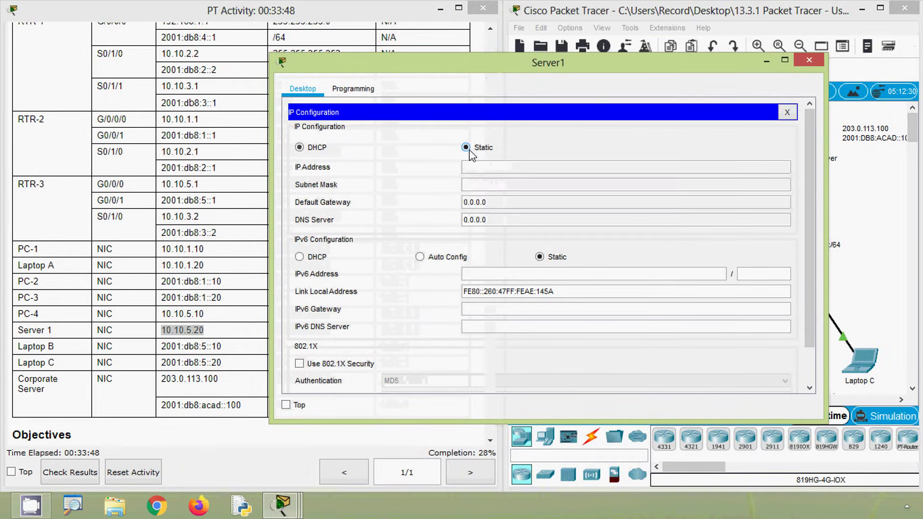
key("ctrl+v")
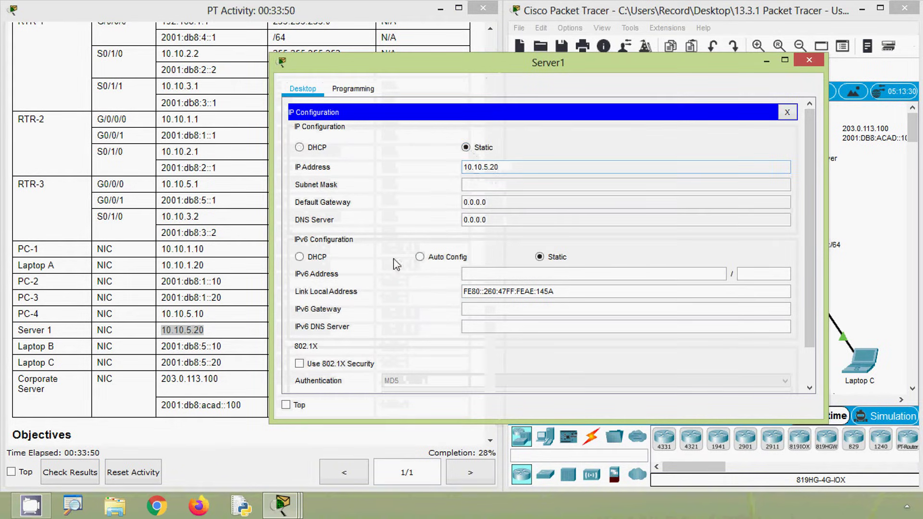
Set Server1's subnet mask to 255.255.255.0, as listed in the addressing table.
left_click(462, 187)
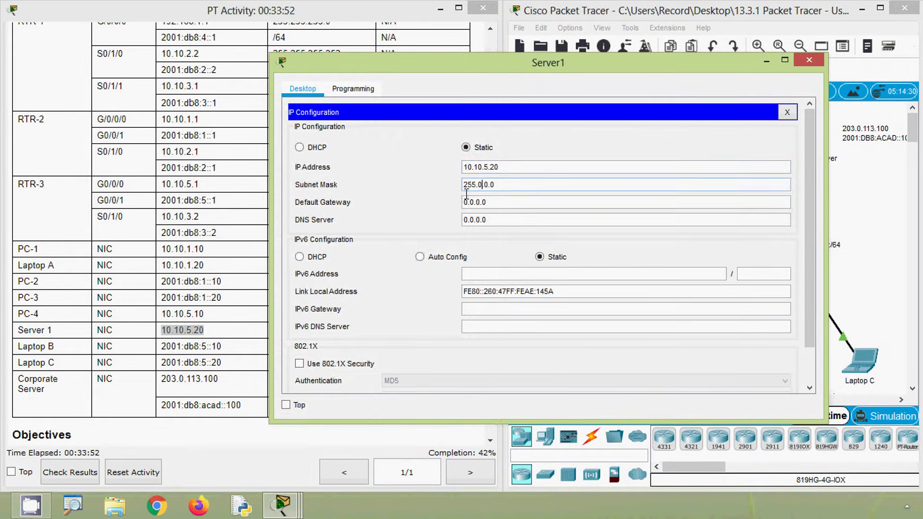
left_click(227, 337)
left_click_drag(332, 331, 278, 331)
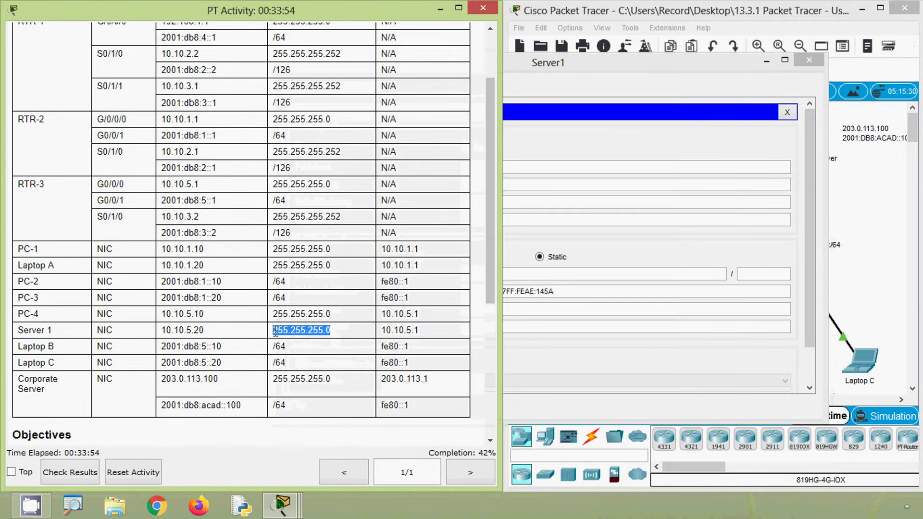
left_click(540, 186)
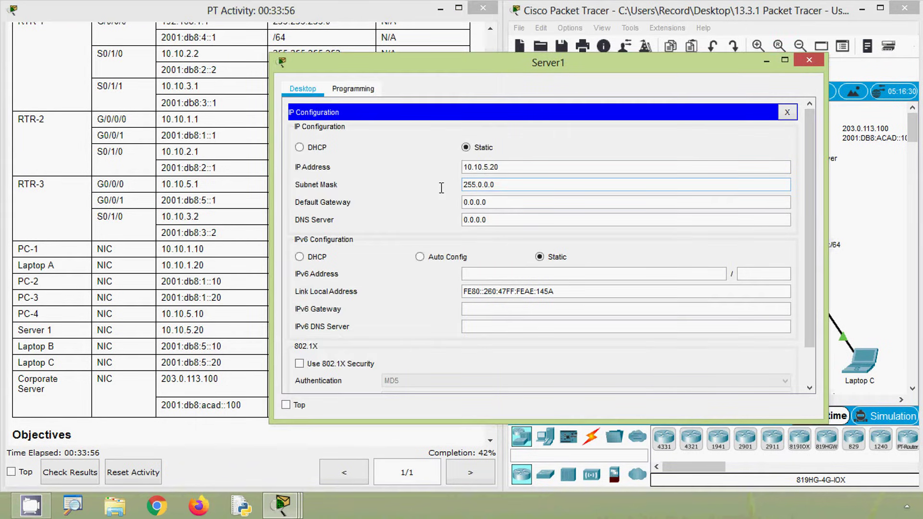
left_click_drag(497, 185, 445, 184)
type("255.255.255.0")
Copy Server1's default gateway 10.10.5.1 from the addressing table into its IP Configuration.
left_click(252, 295)
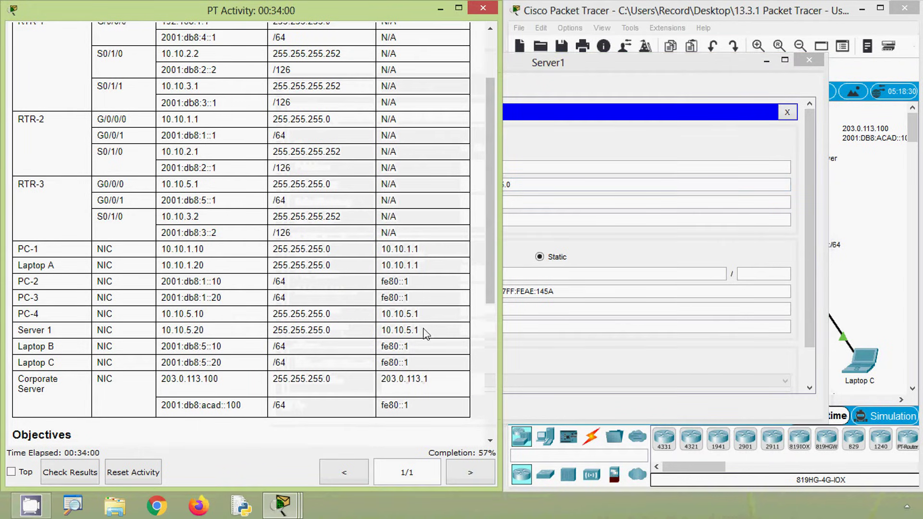
left_click_drag(425, 333, 382, 331)
key("ctrl+c")
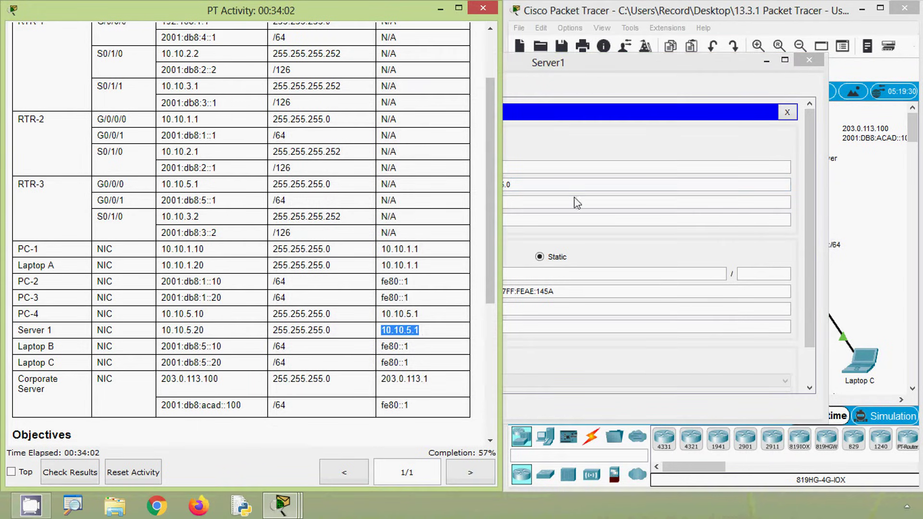
left_click(548, 204)
left_click_drag(496, 203, 421, 208)
key("ctrl+v")
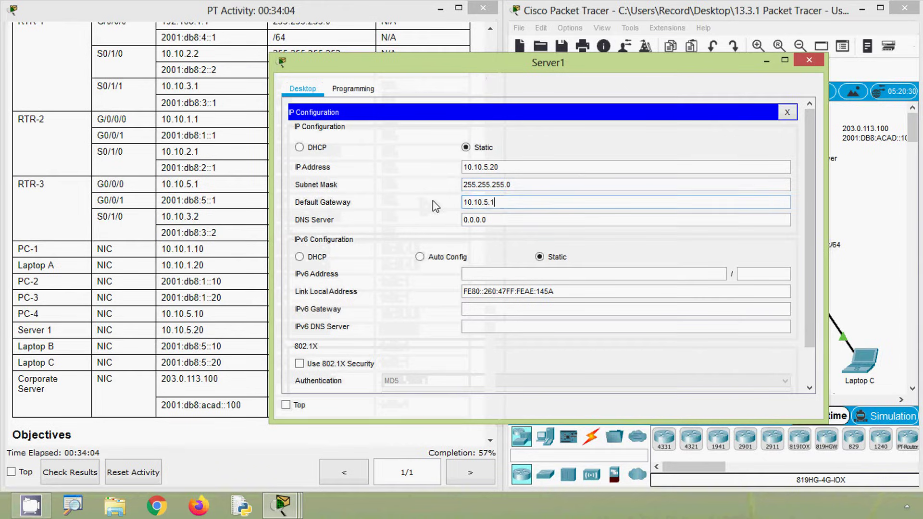
left_click(513, 220)
left_click(520, 202)
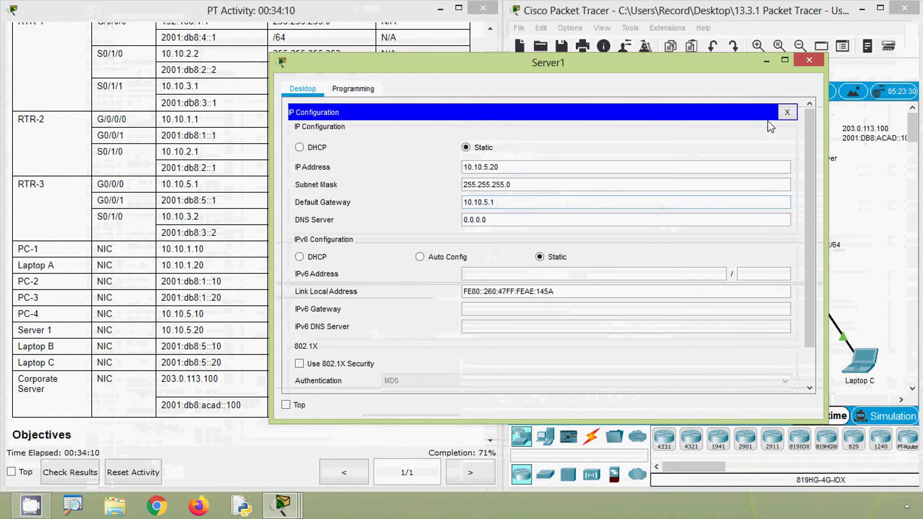
Close Server1's IP Configuration, repeat the ping to 203.0.113.100 from its Command Prompt, and close the Server1 window.
left_click(786, 113)
left_click(547, 166)
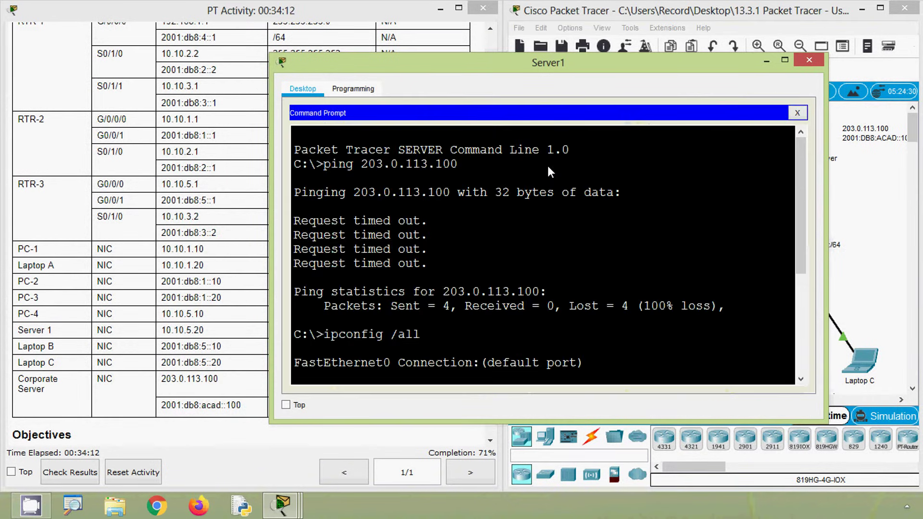
scroll(394, 383, "down", 5)
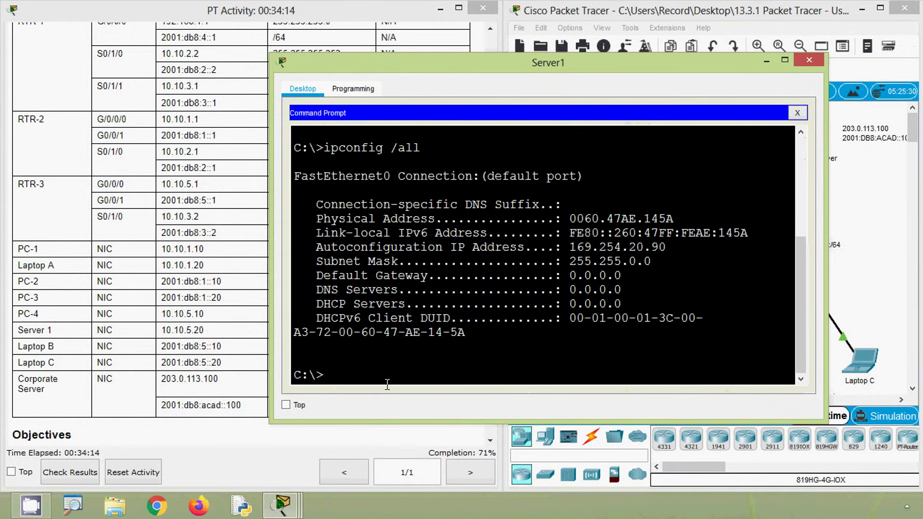
key("Up")
key("Up")
key("Return")
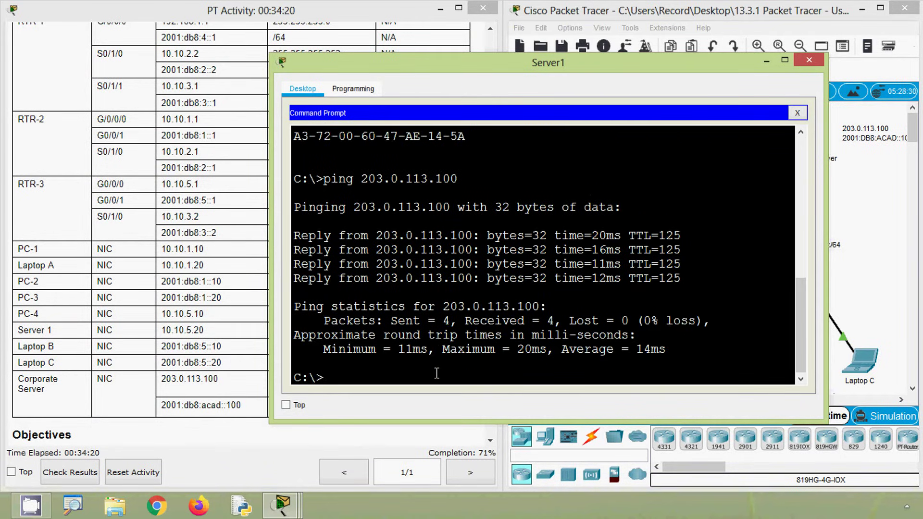
left_click(809, 60)
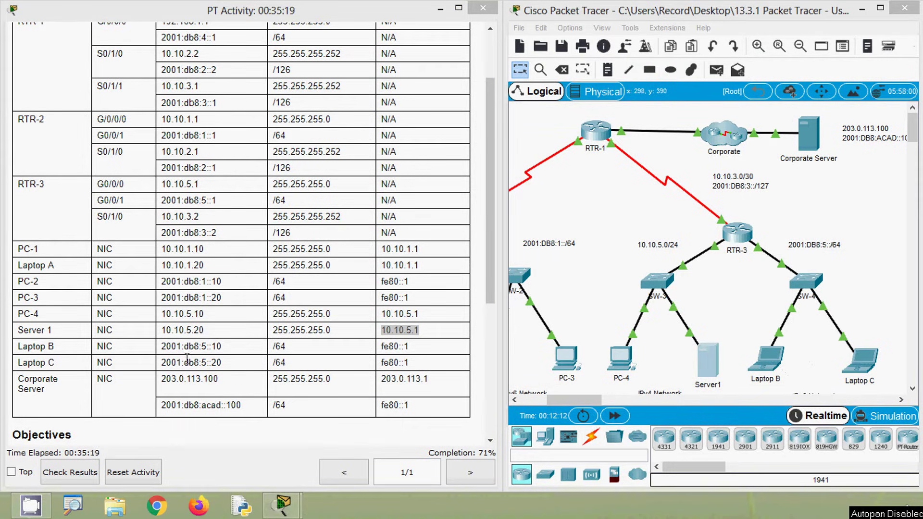
Copy the Corporate Server's IPv6 address 2001:db8:acad::100 from the addressing table and ping it from Laptop B's Command Prompt.
left_click_drag(223, 347, 163, 347)
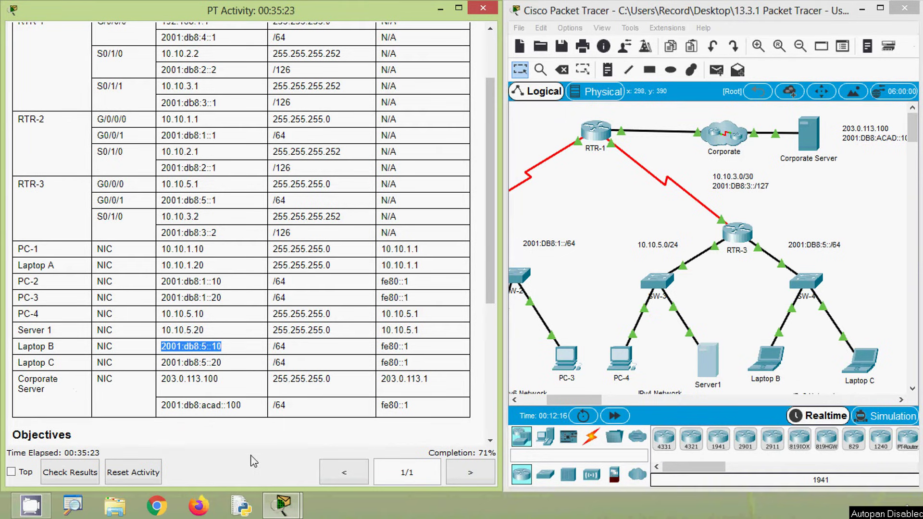
left_click_drag(247, 406, 166, 409)
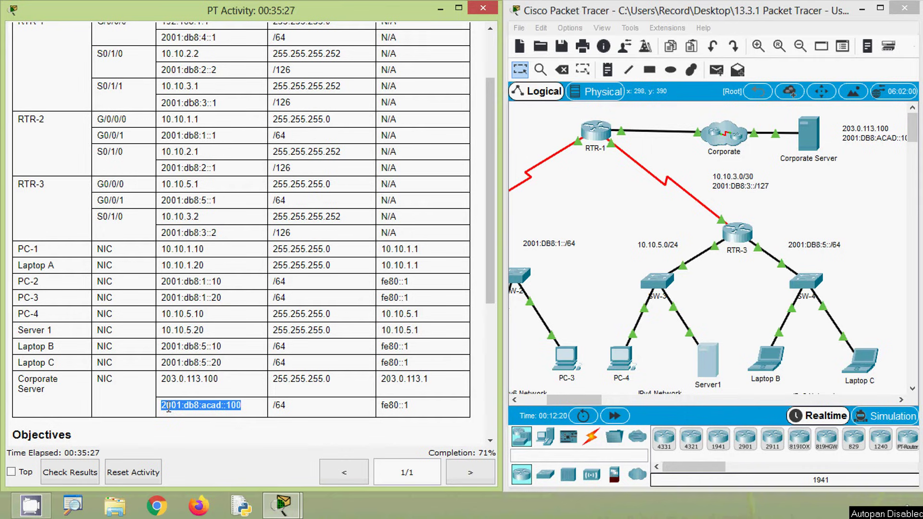
left_click(768, 363)
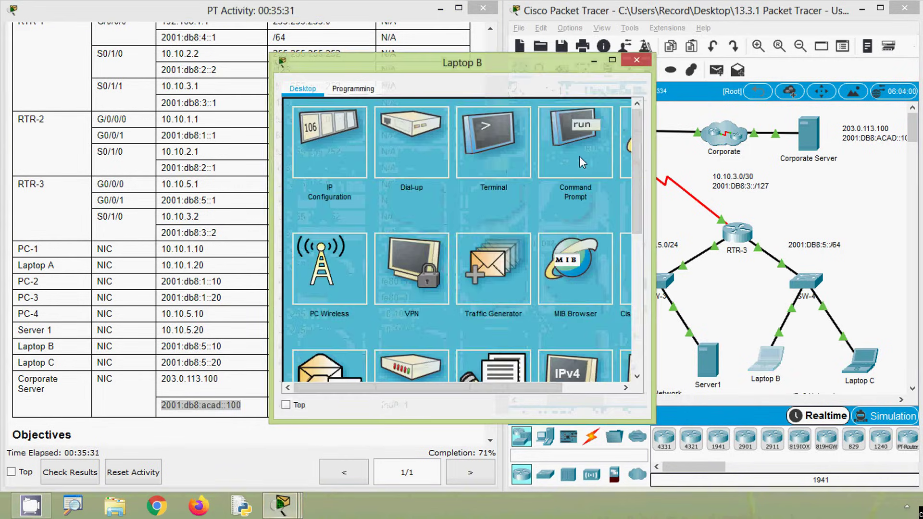
left_click(598, 148)
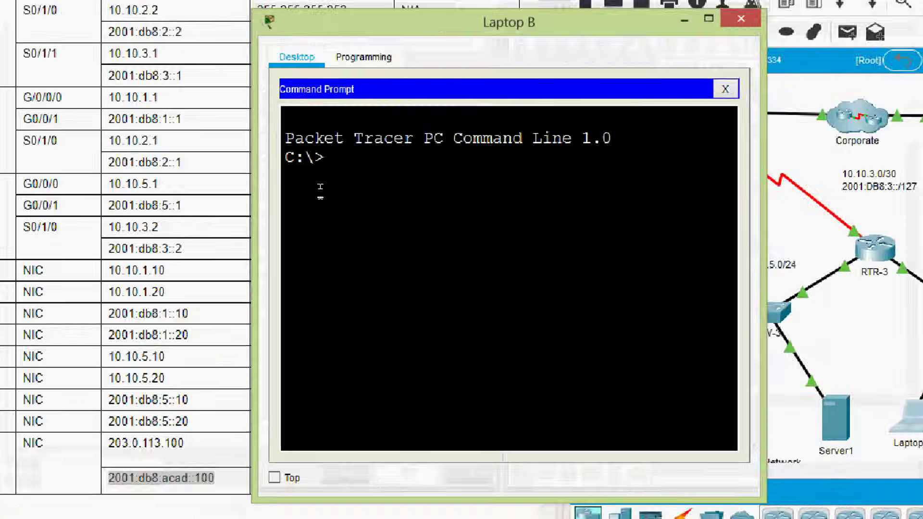
type("ping")
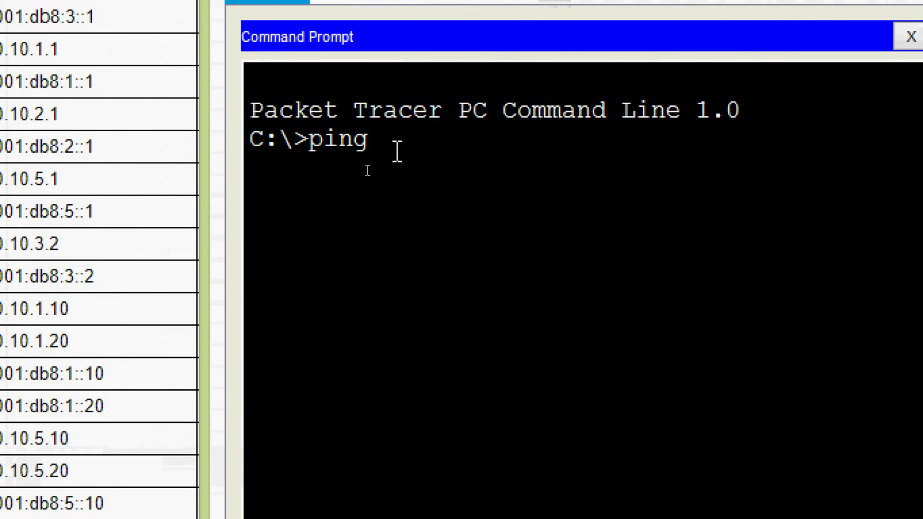
right_click(401, 143)
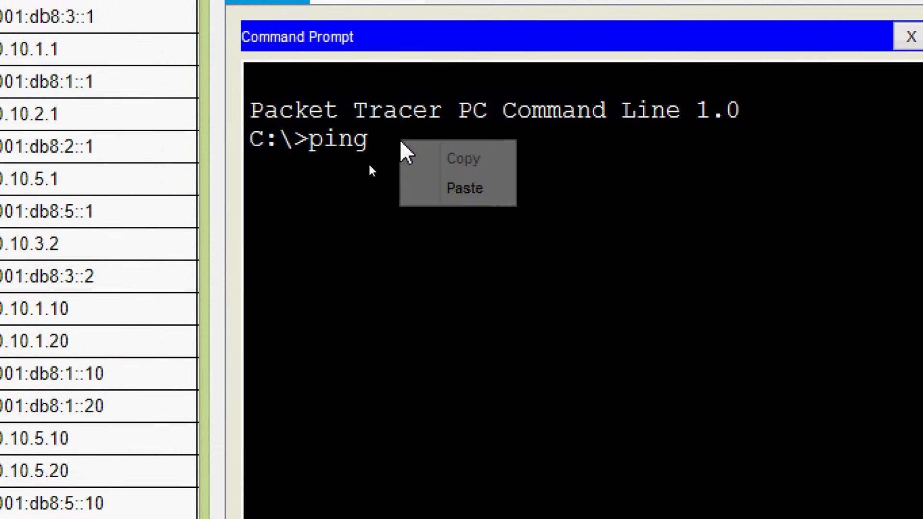
left_click(422, 187)
key("Return")
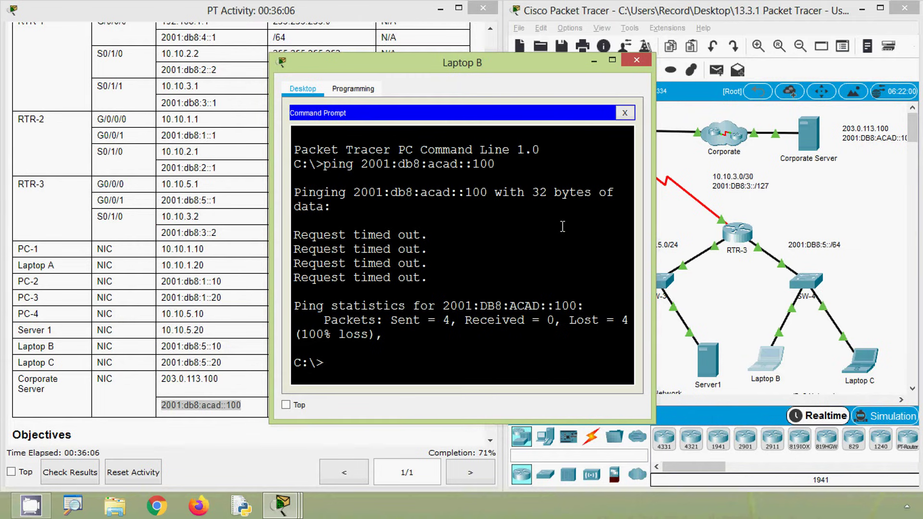
Reopen Laptop B's Command Prompt and run tracert to 2001:db8:acad::100.
left_click(624, 112)
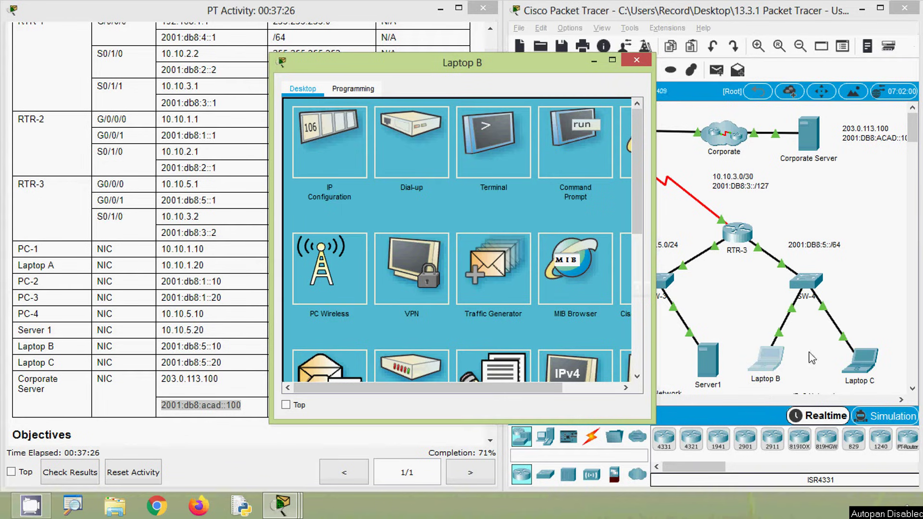
left_click(573, 145)
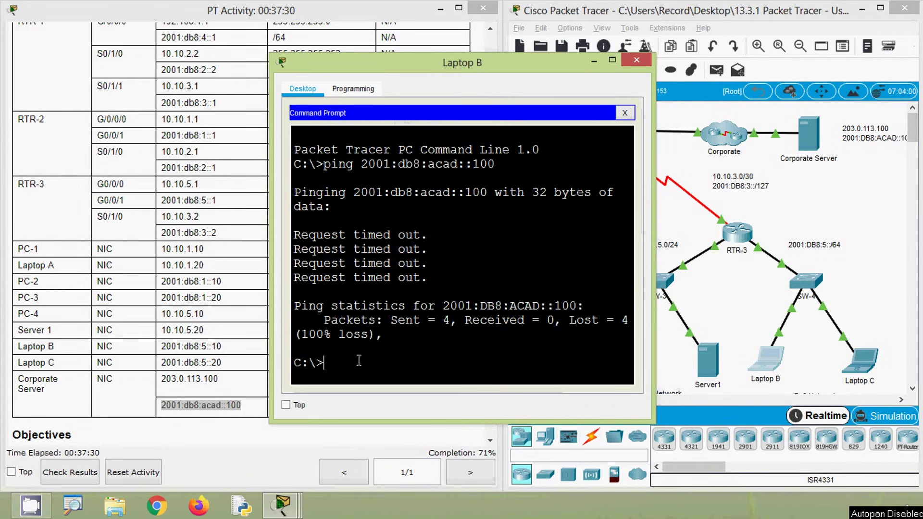
key("Up")
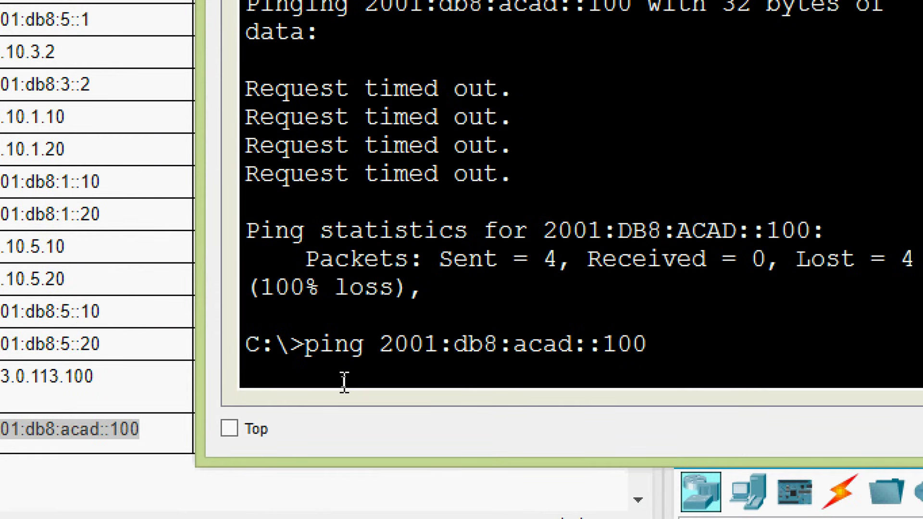
key("Left")
key("Left")
key("Left")
key("Left")
key("Left")
key("Left")
key("Left")
key("BackSpace")
key("BackSpace")
key("BackSpace")
key("BackSpace")
type("trac")
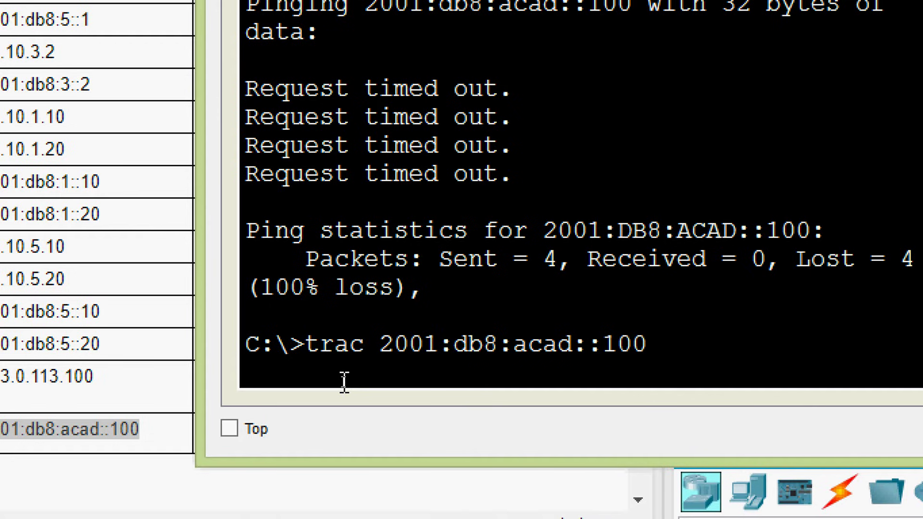
type("ert")
key("Return")
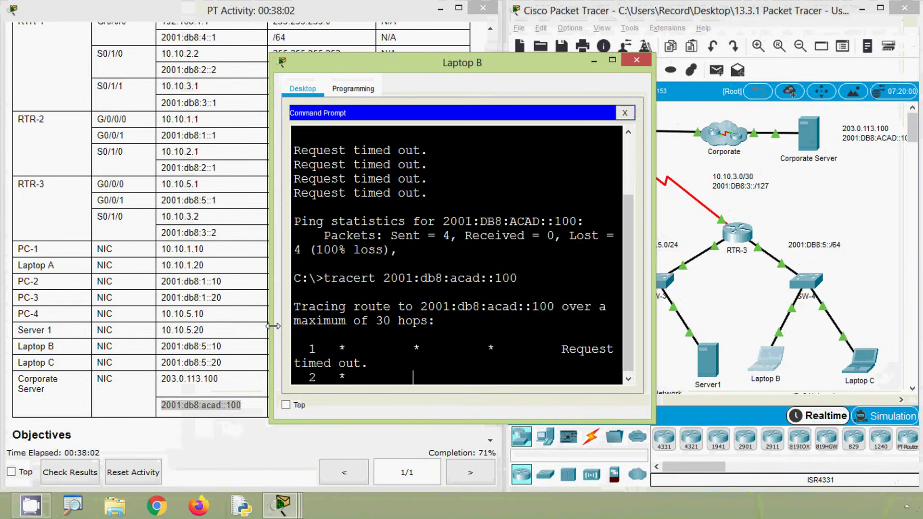
Widen the Laptop B window to read the trace's first hops, stop the trace, and check RTR-3's port toward SW-4 in the topology.
left_click_drag(272, 327, 124, 327)
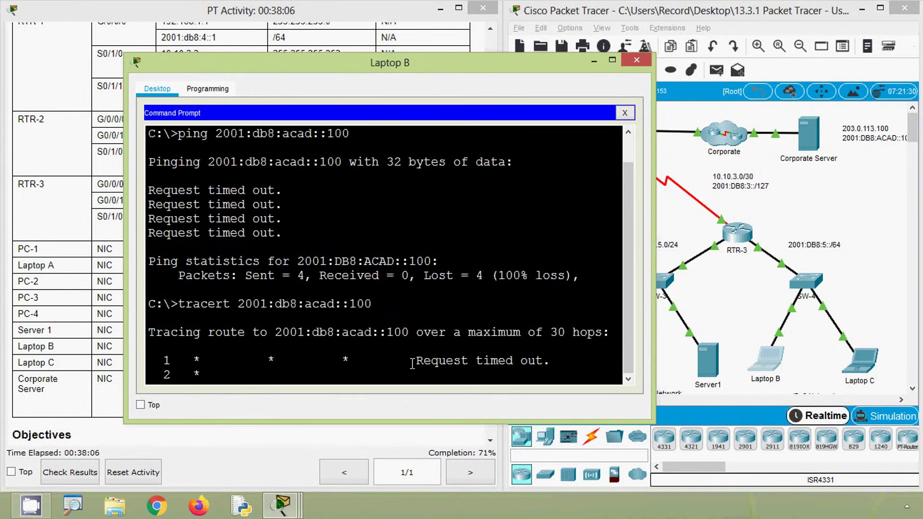
left_click_drag(416, 361, 552, 361)
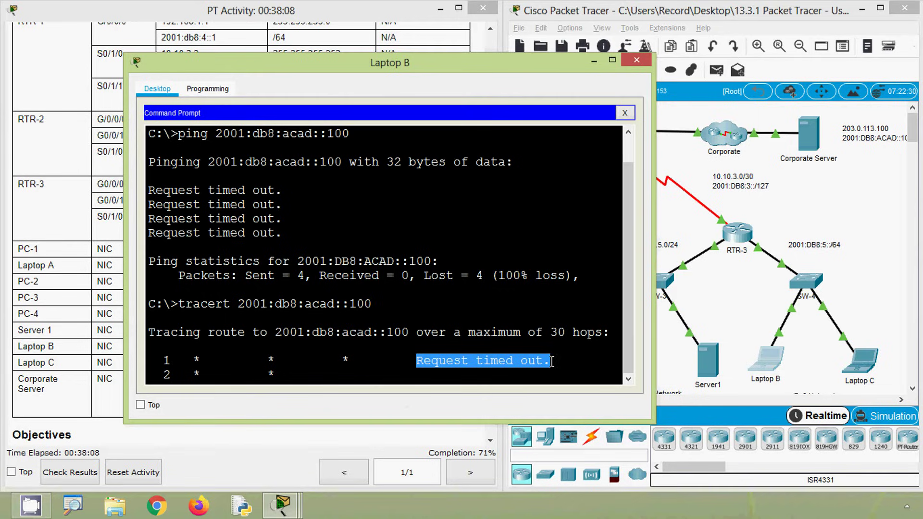
left_click(524, 376)
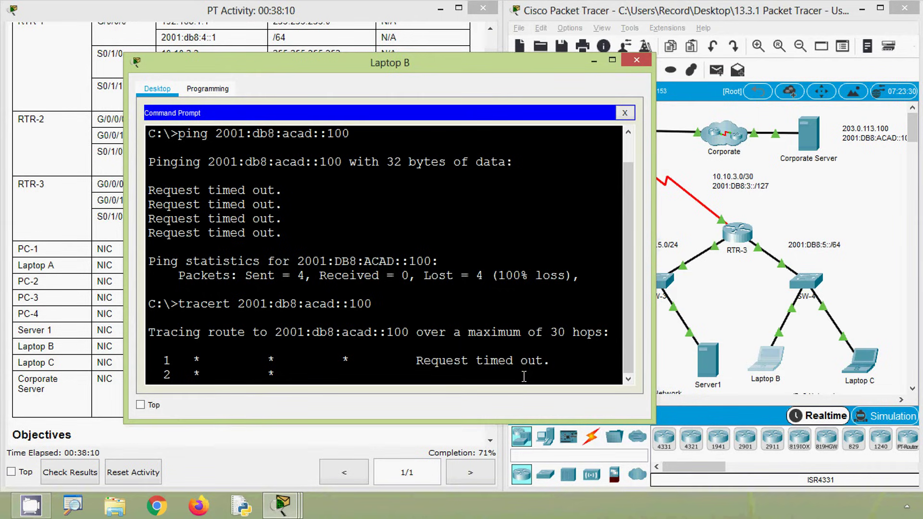
left_click_drag(379, 360, 321, 360)
left_click(322, 360)
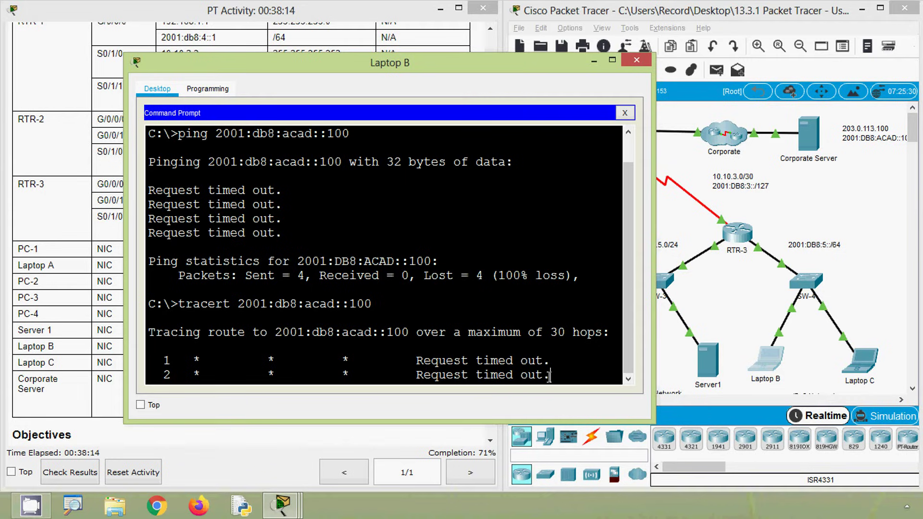
key("ctrl+c")
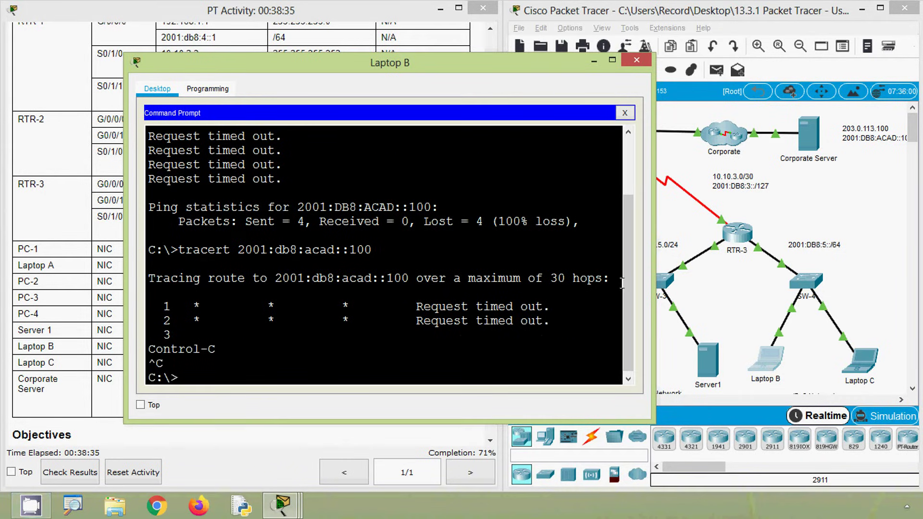
left_click(739, 287)
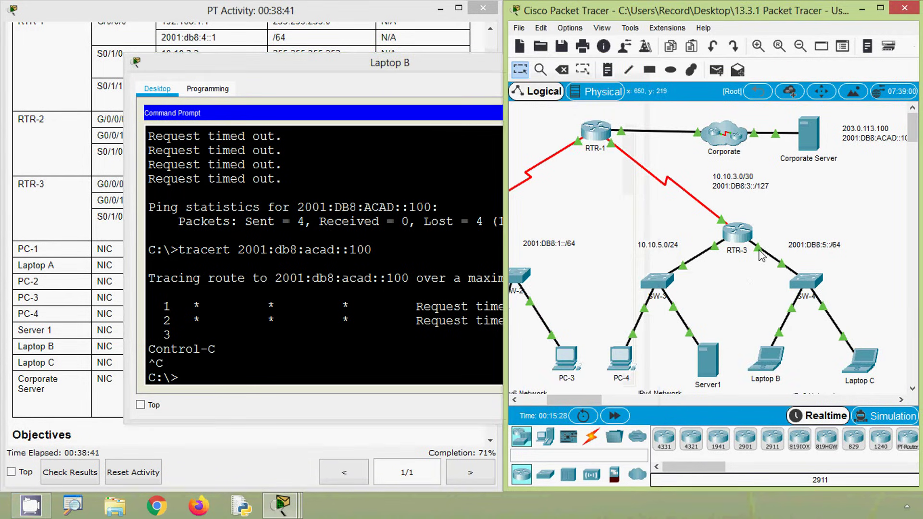
mouse_move(761, 254)
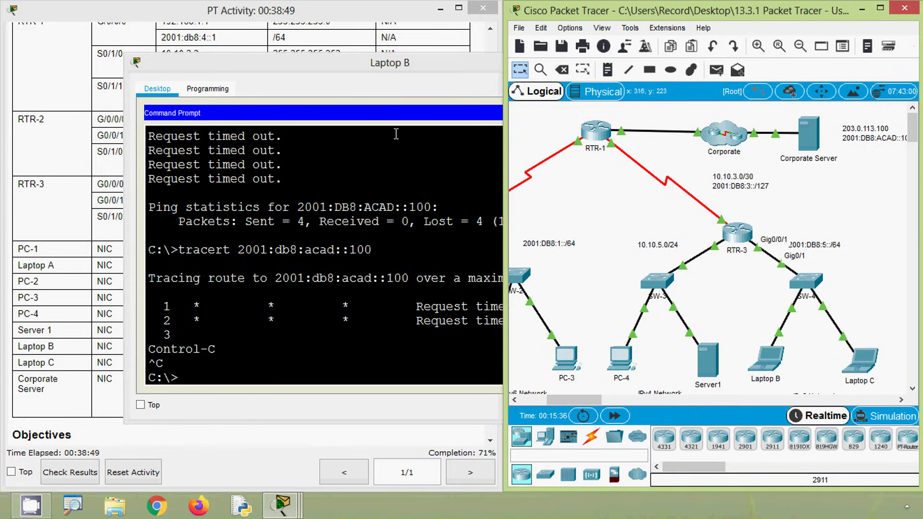
Compare the IPv6 address and gateway in Laptop B's IP Configuration with the addressing table, and close the Laptop B window.
left_click(393, 64)
left_click(624, 114)
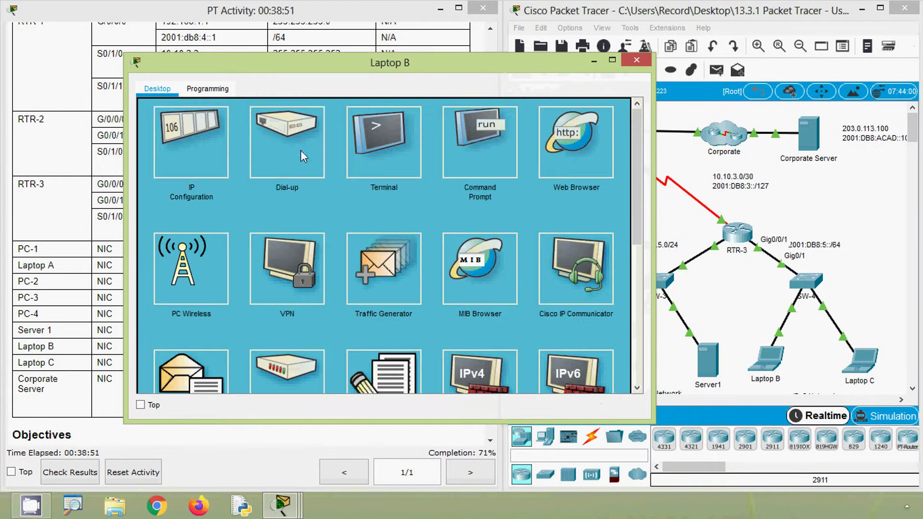
left_click(182, 129)
left_click_drag(211, 72, 448, 63)
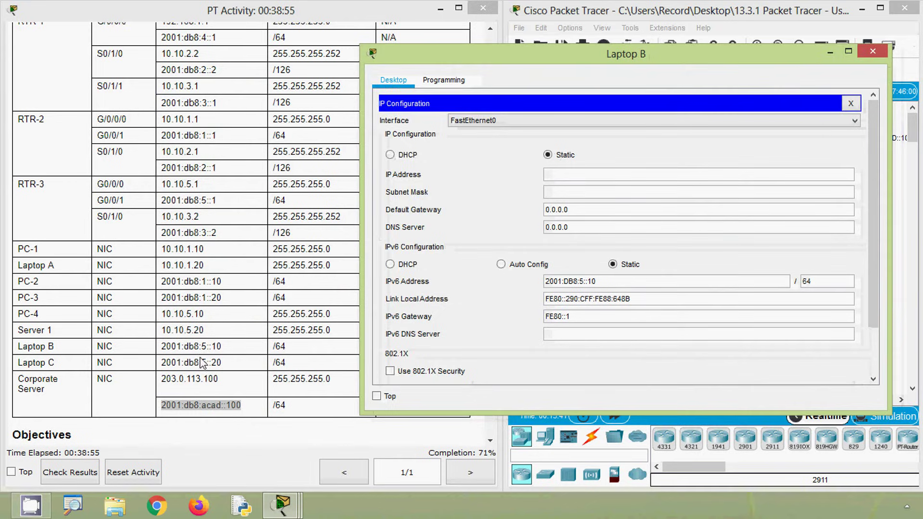
left_click(230, 354)
left_click_drag(230, 354, 160, 350)
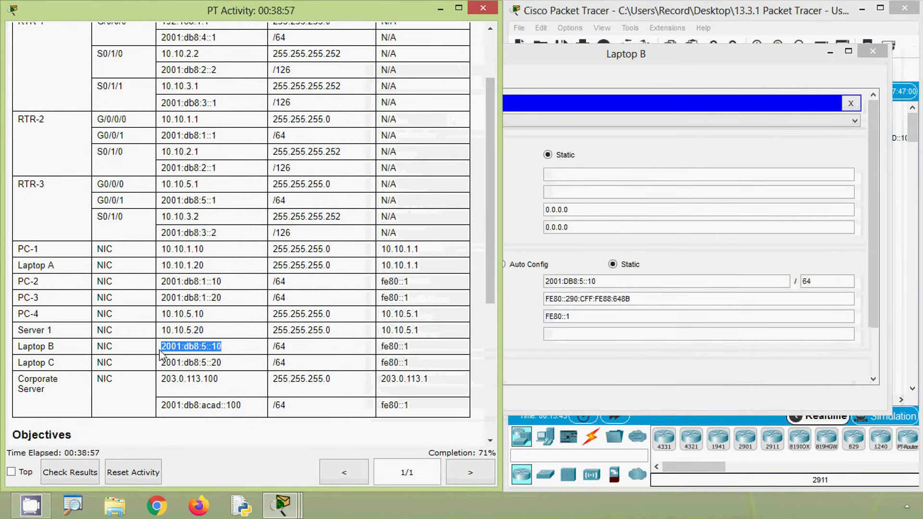
left_click(551, 285)
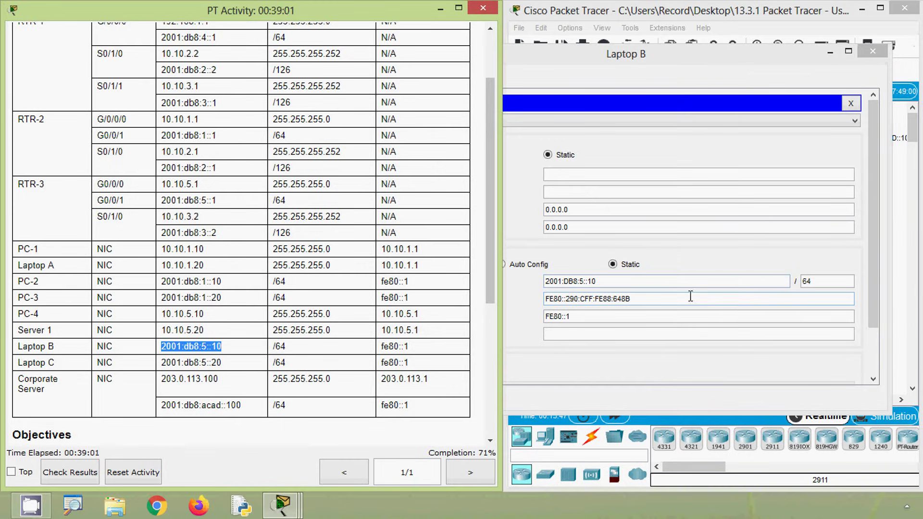
left_click(565, 316)
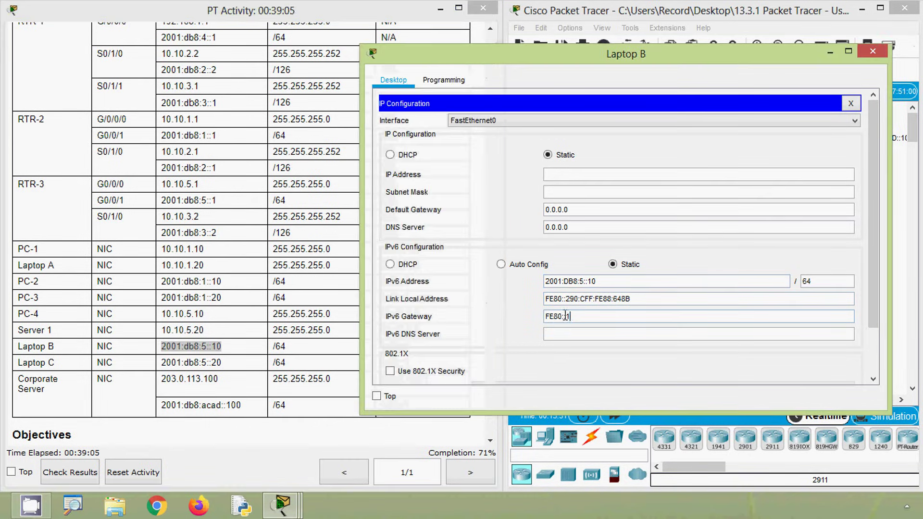
left_click_drag(566, 316, 542, 315)
left_click(597, 317)
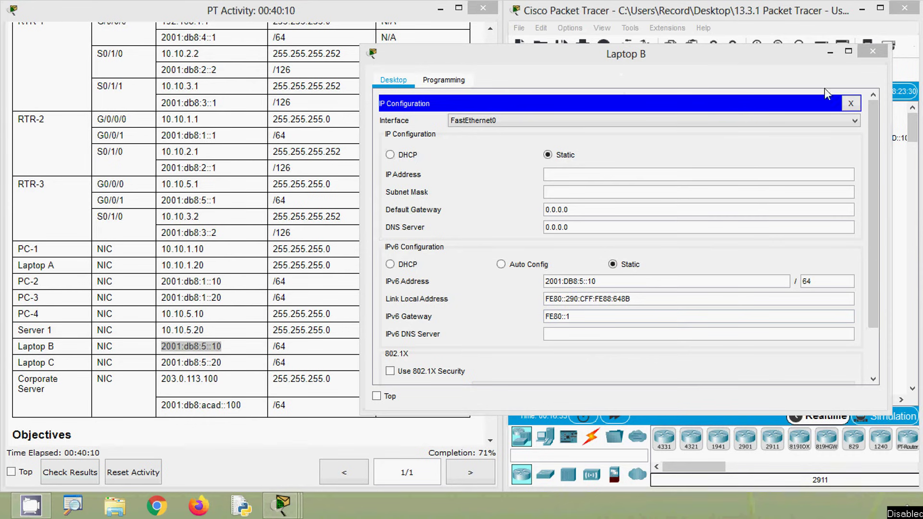
left_click(871, 52)
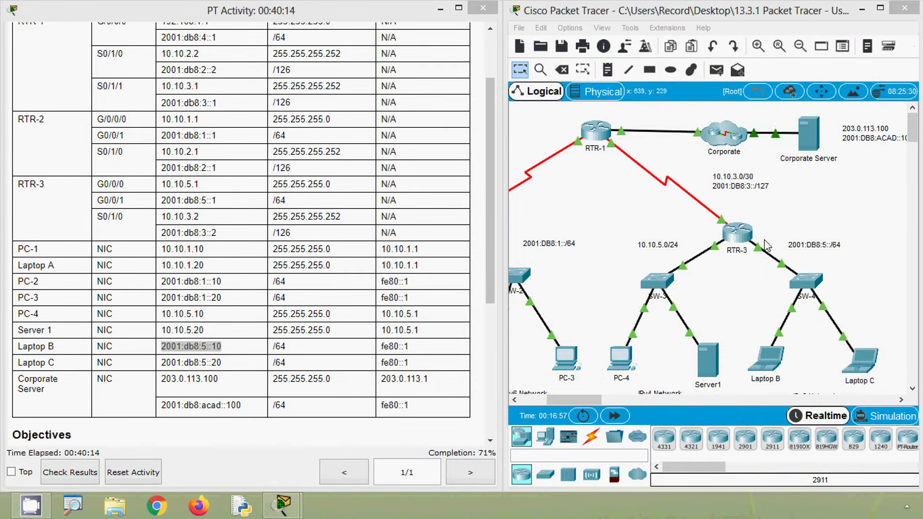
Recheck RTR-3's port toward SW-4, open the router's command line, and enter privileged EXEC mode with enable.
left_click(779, 226)
mouse_move(759, 255)
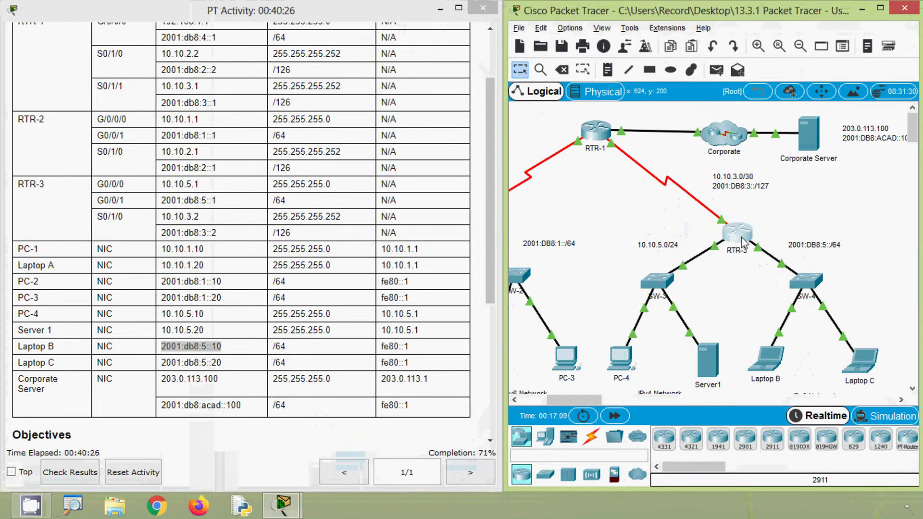
left_click(744, 243)
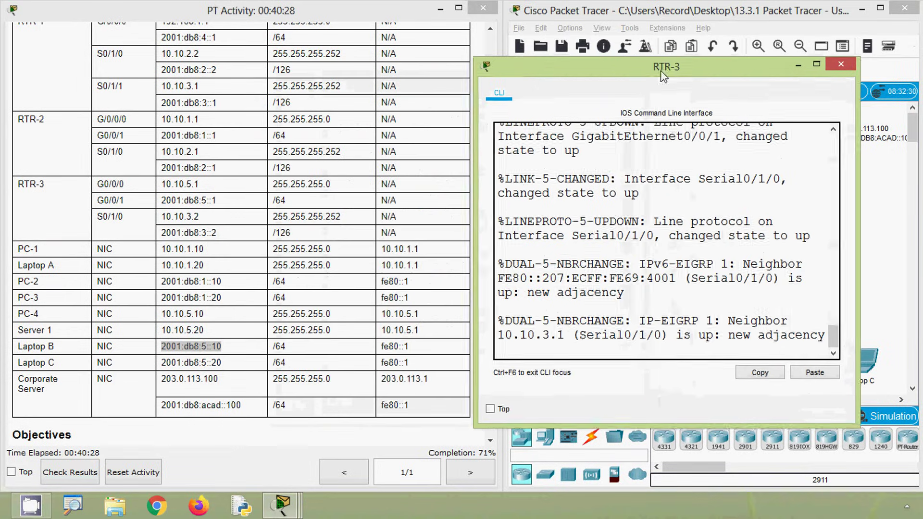
key("Return")
key("Return")
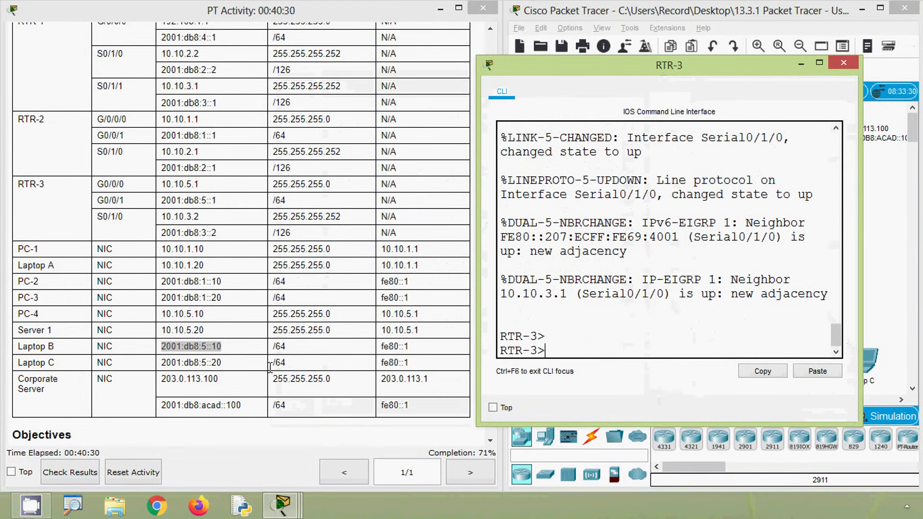
type("ena")
key("Tab")
key("Return")
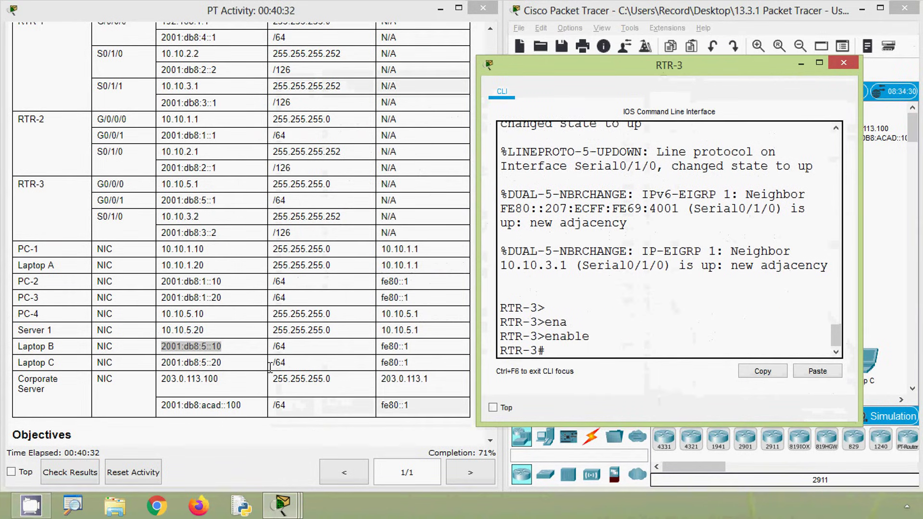
Run show ipv6 interface brief on RTR-3 and widen its window to read the interface addresses.
type("ipv")
key("Tab")
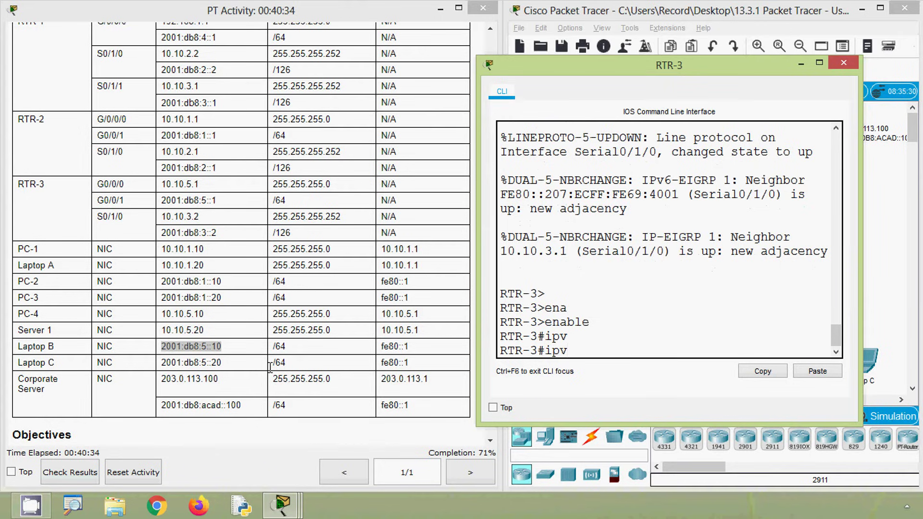
type("sh")
key("Tab")
type("ipv")
key("Tab")
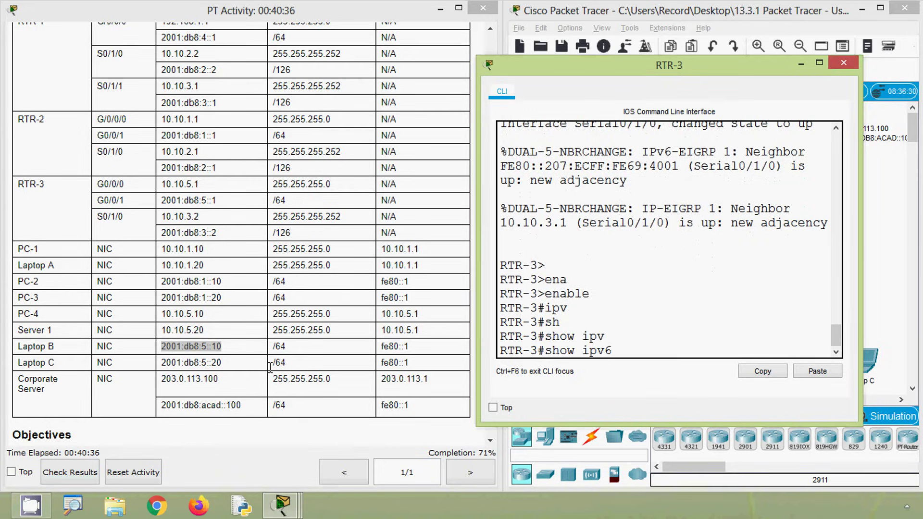
type("inter")
key("Tab")
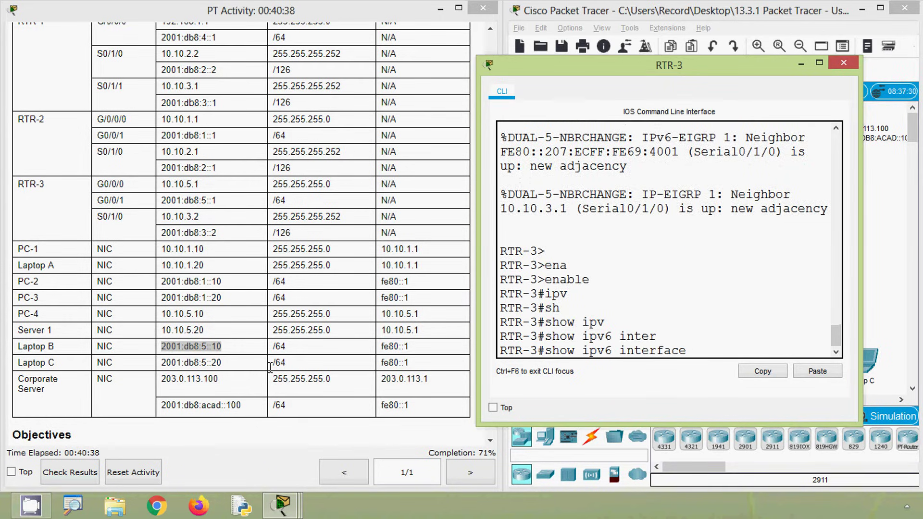
type("b")
key("Tab")
key("Return")
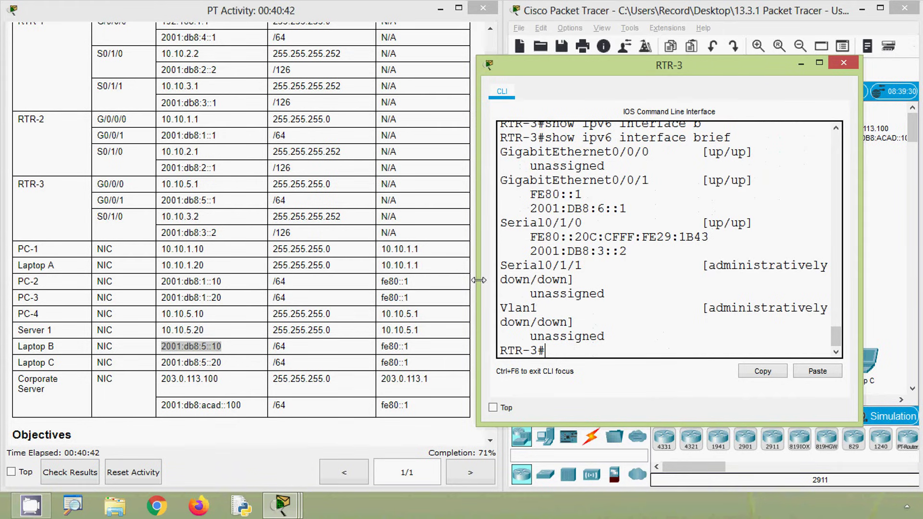
left_click_drag(478, 280, 393, 304)
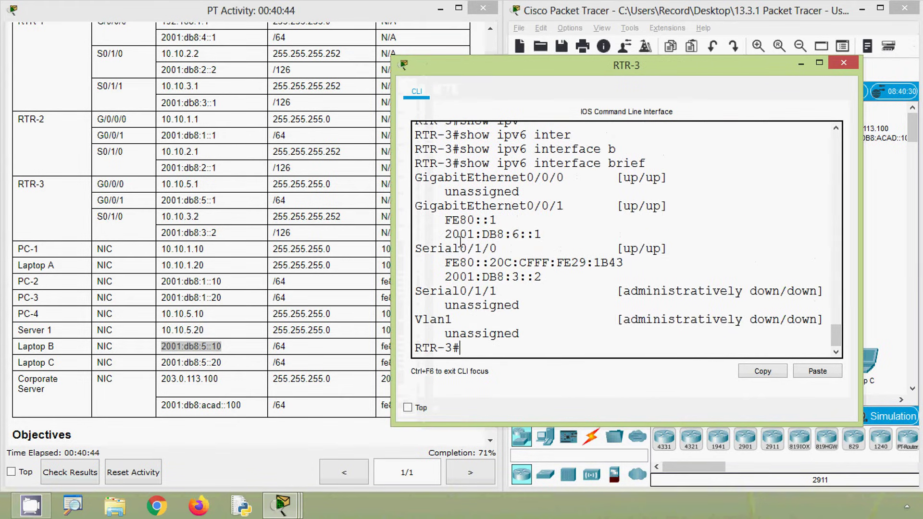
Look up the IPv6 address listed for RTR-3's G0/0/1 interface in the addressing table.
left_click_drag(416, 206, 564, 206)
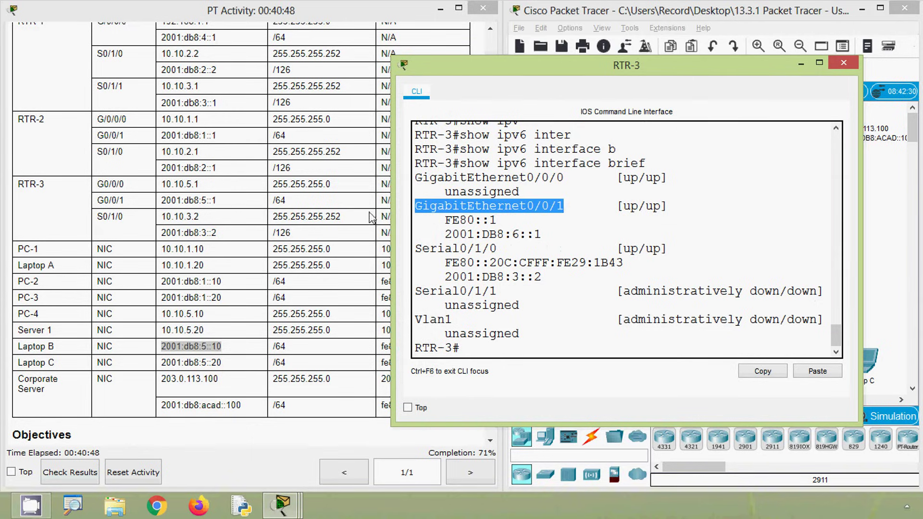
left_click(283, 215)
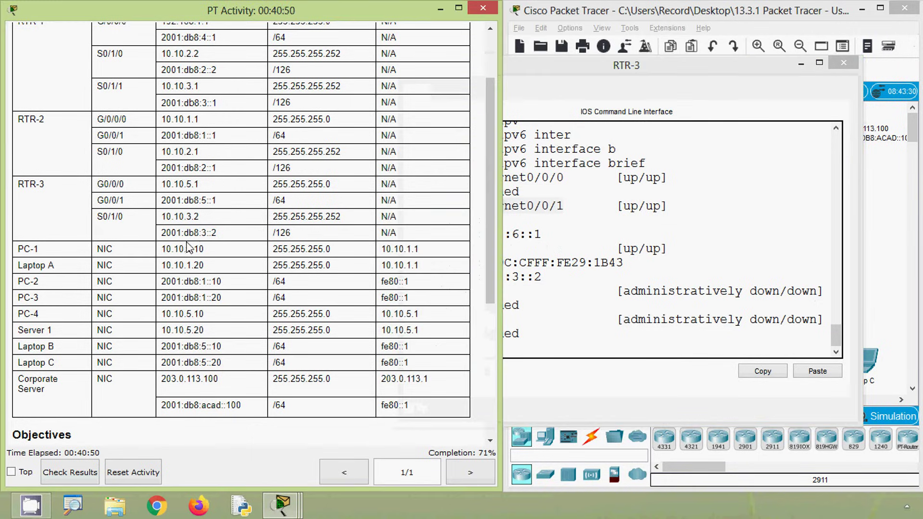
scroll(164, 249, "up", 3)
left_click_drag(18, 266, 48, 267)
left_click(99, 281)
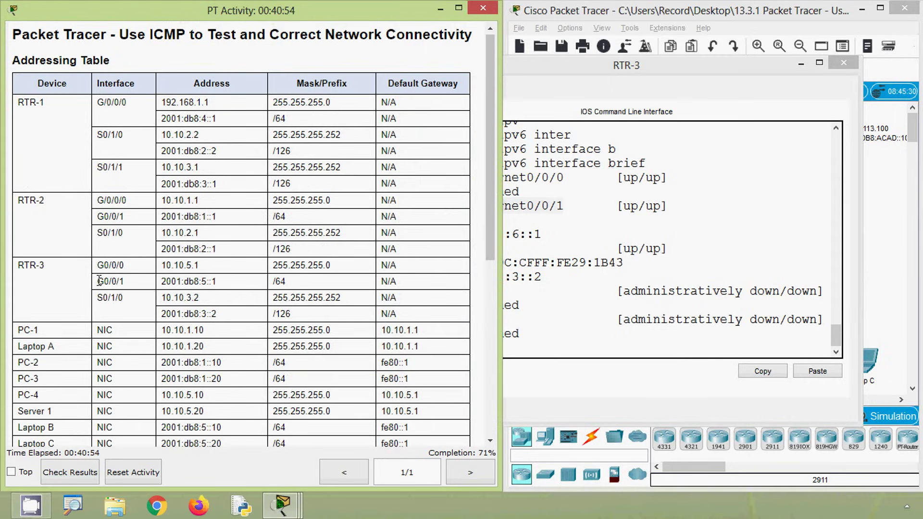
left_click_drag(100, 281, 128, 289)
left_click_drag(163, 281, 226, 290)
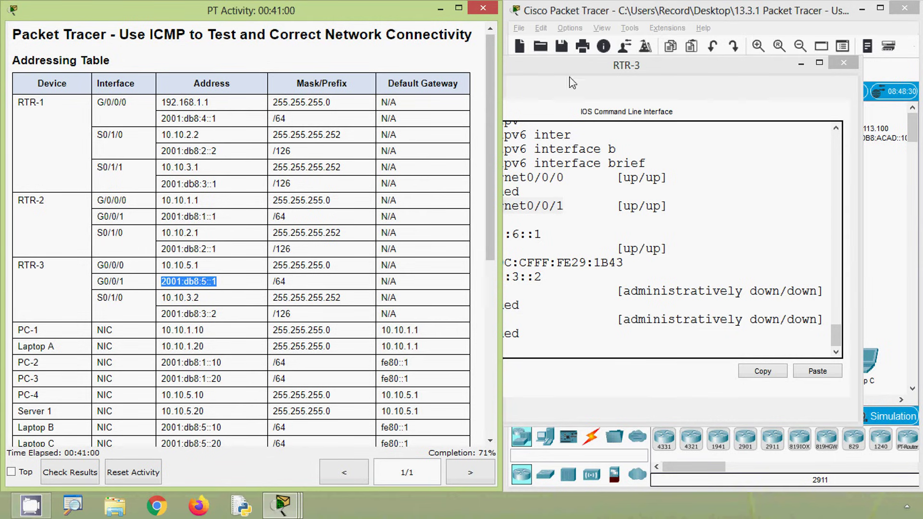
Reposition the RTR-3 window beside the addressing table and compare GigabitEthernet0/0/1's IPv6 address in the command output with the listed one.
left_click_drag(572, 65, 650, 73)
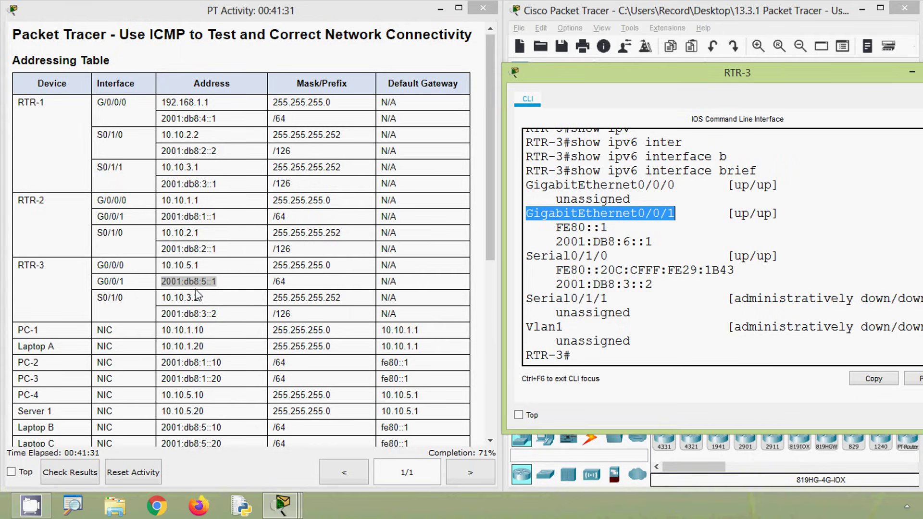
left_click(623, 243)
left_click_drag(558, 242, 656, 245)
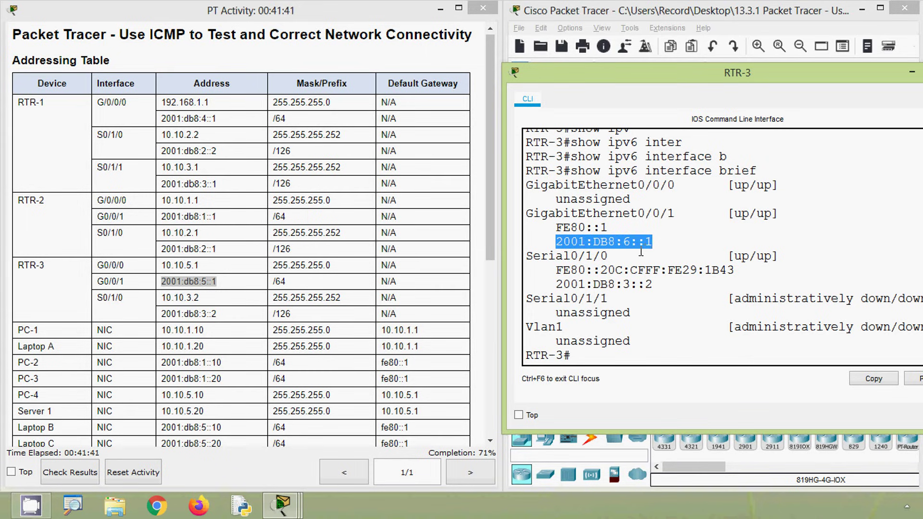
left_click_drag(633, 242, 623, 246)
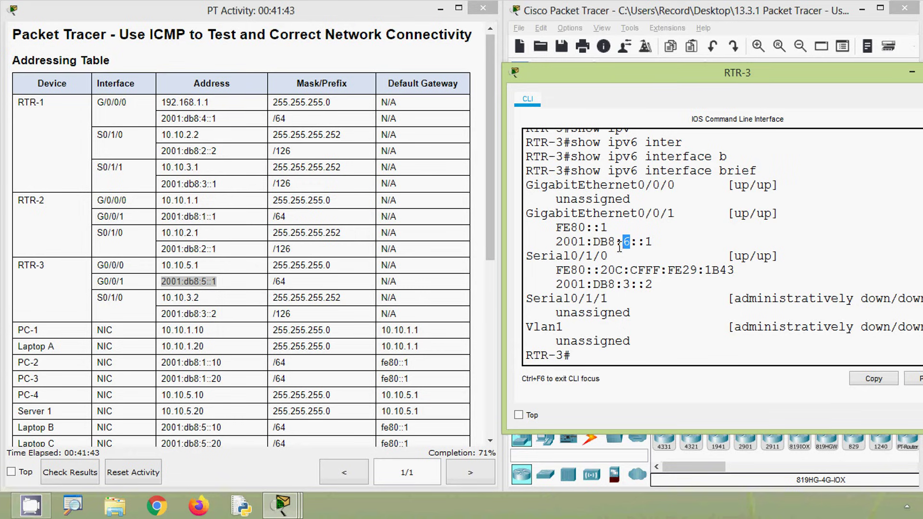
left_click(640, 254)
left_click(237, 171)
left_click_drag(217, 282, 161, 284)
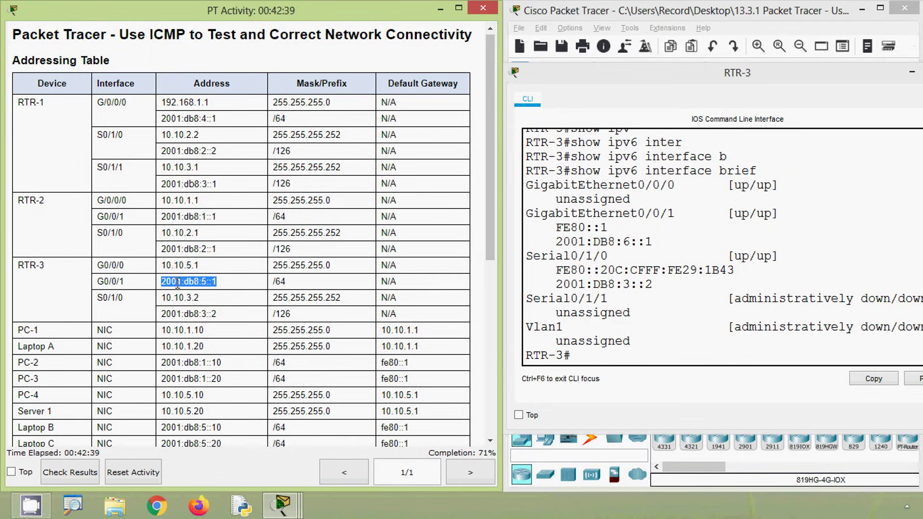
left_click(596, 358)
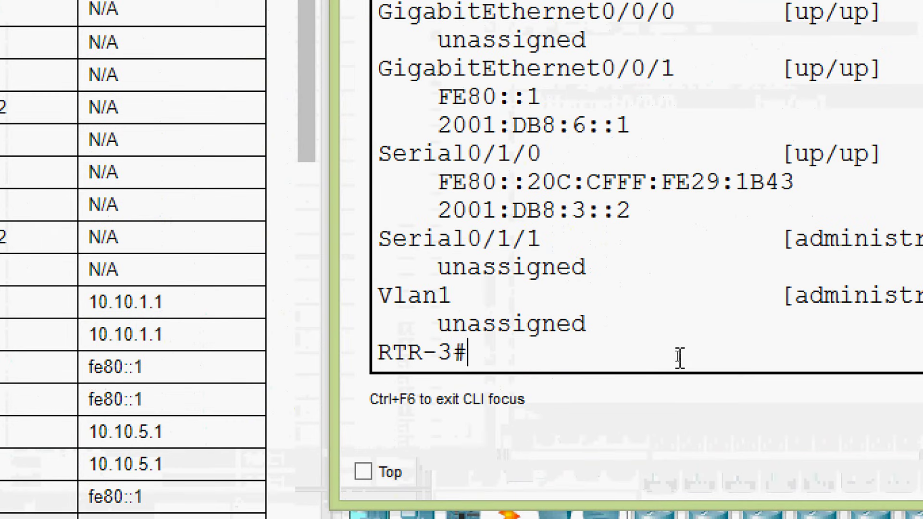
left_click_drag(634, 126, 454, 127)
Enter global configuration mode on RTR-3 with configure terminal and select interface gigabitEthernet 0/0/1.
left_click(487, 361)
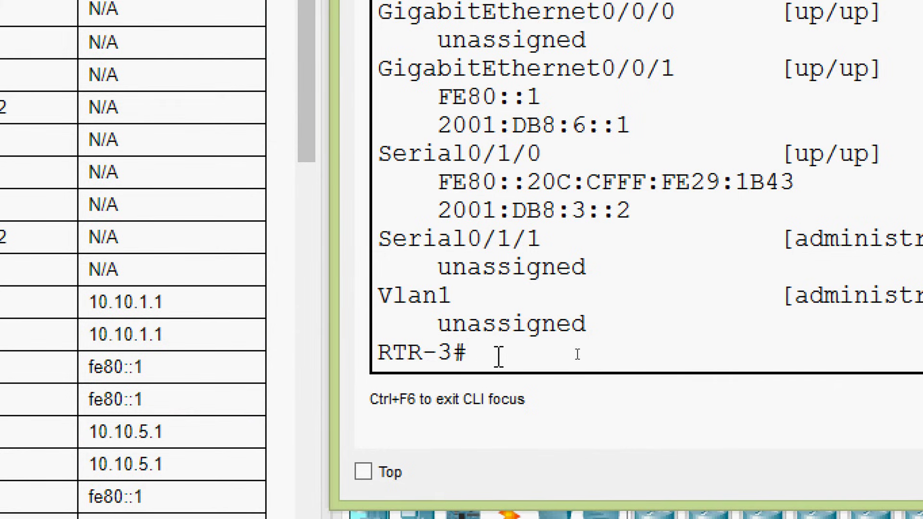
type("conf")
key("Tab")
type("t")
key("Tab")
key("Return")
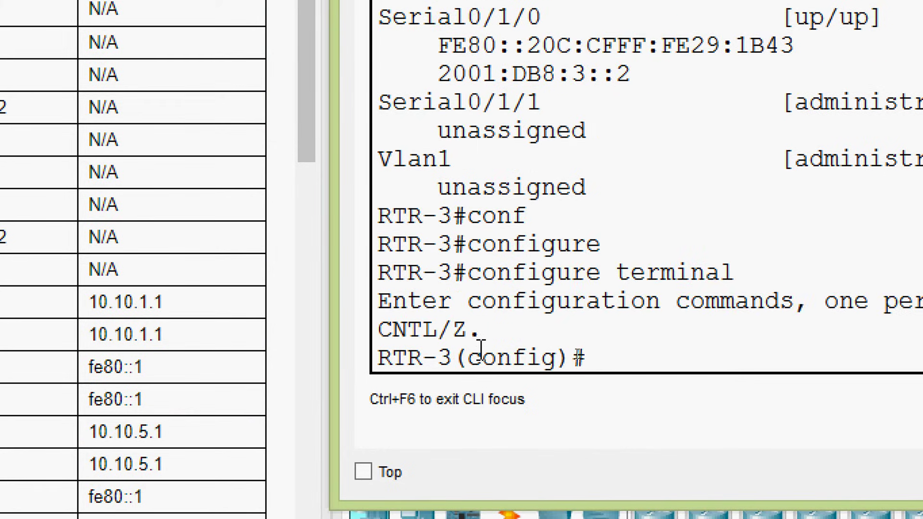
type("inter")
key("Tab")
type("g")
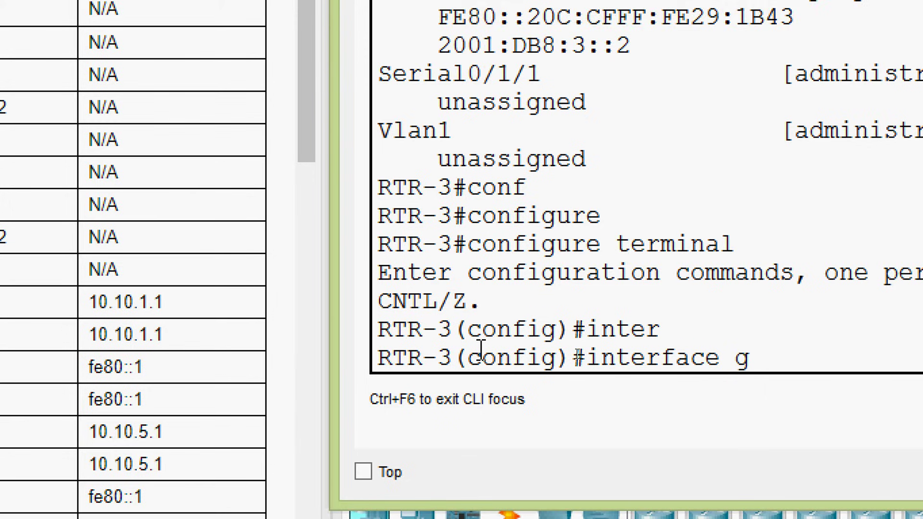
key("Tab")
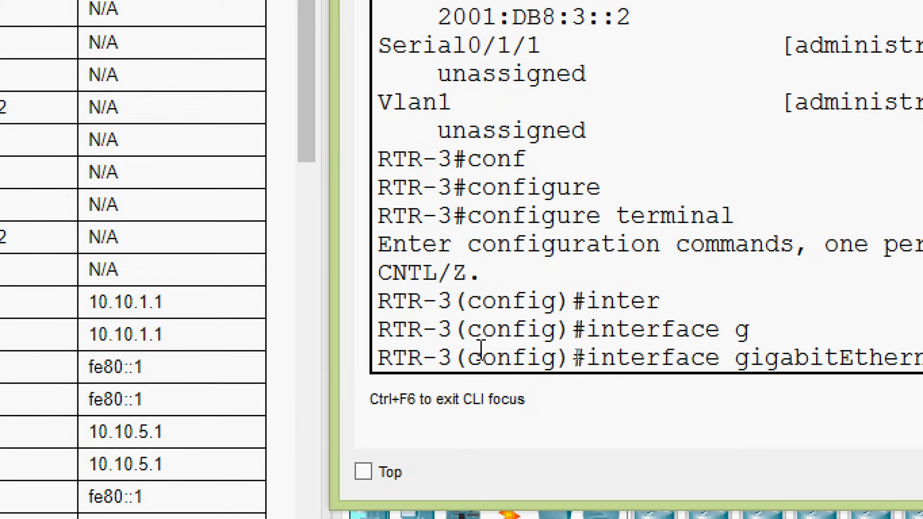
type("0/0/1")
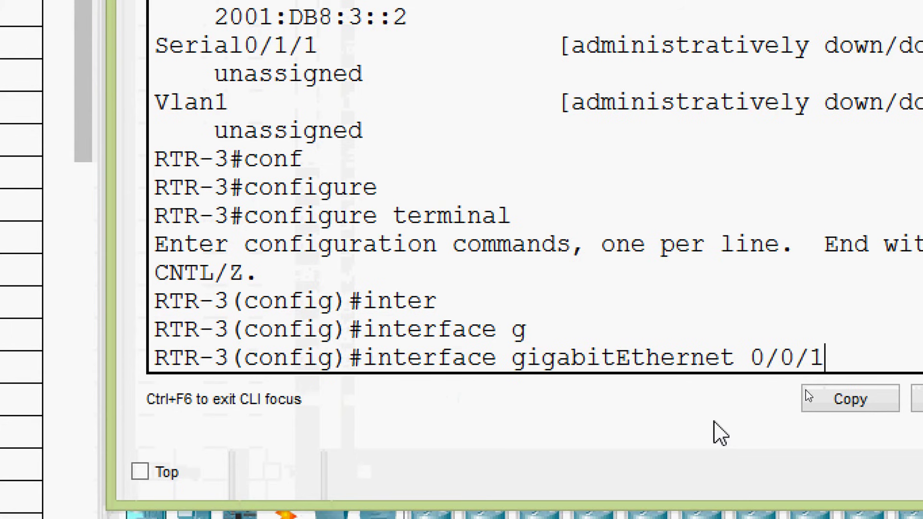
key("Return")
Remove the wrong IPv6 address from RTR-3's gigabitEthernet 0/0/1 with no ipv6 address 2001:db8:6::1/64.
type("no ipv")
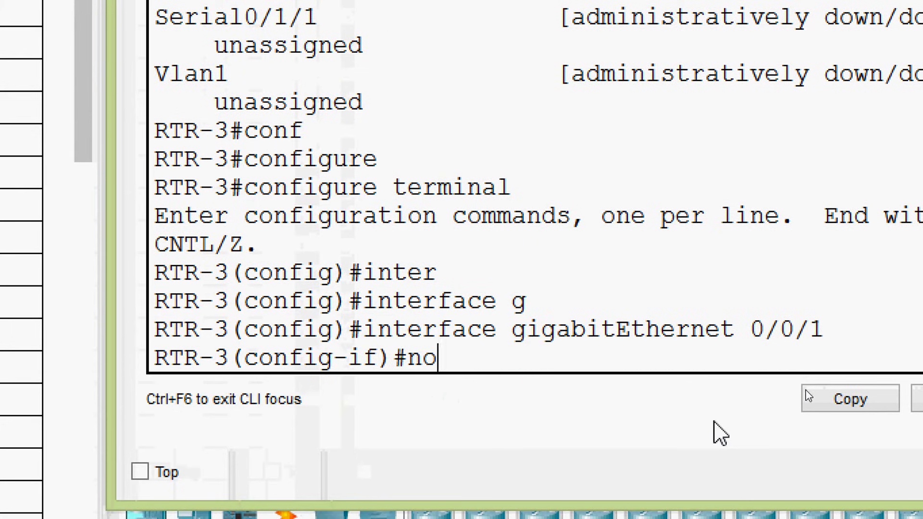
key("Tab")
type("ad")
key("Tab")
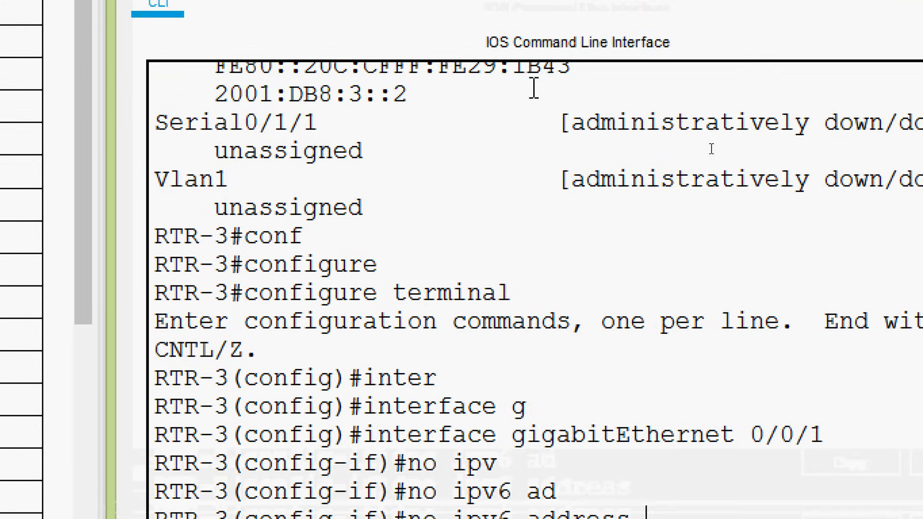
scroll(398, 248, "up", 1)
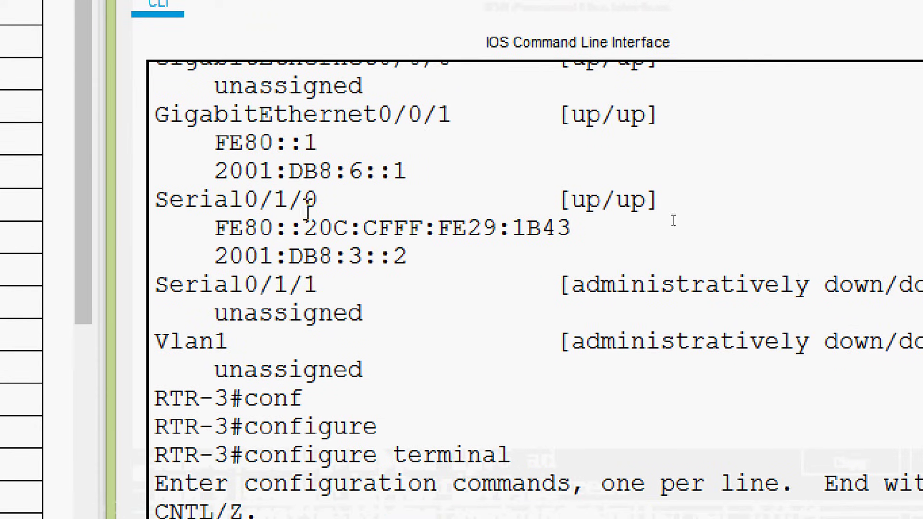
scroll(707, 455, "down", 2)
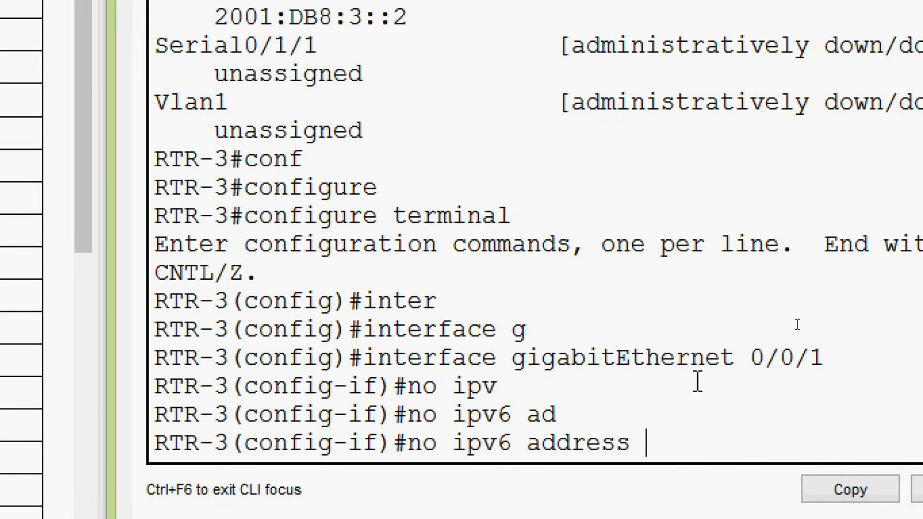
type("2001:")
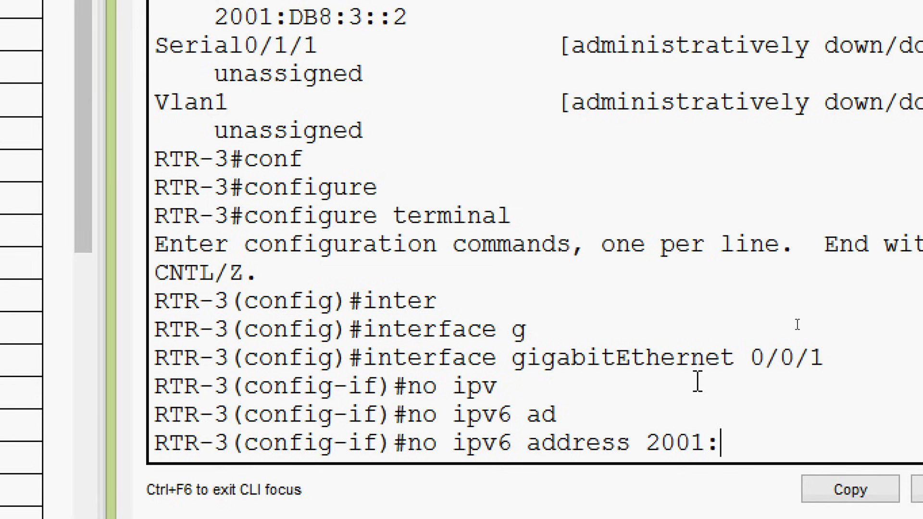
type("db8")
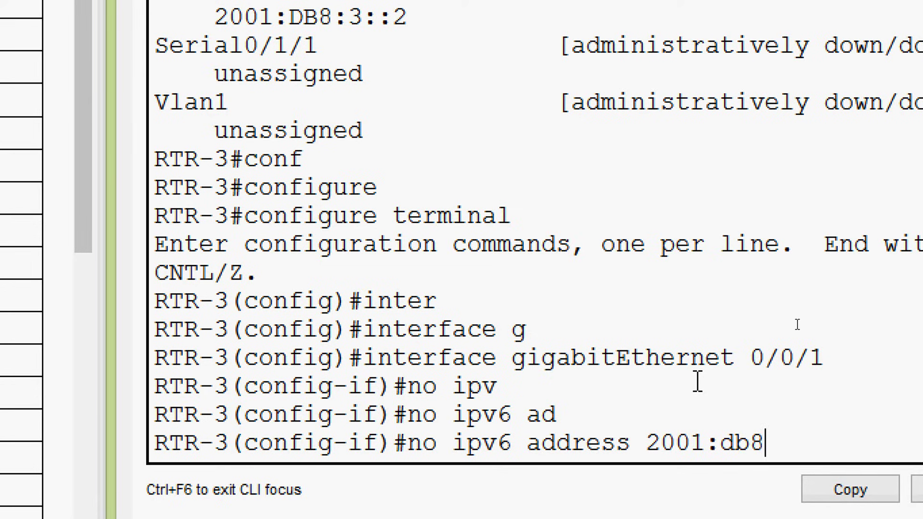
type(":6::1")
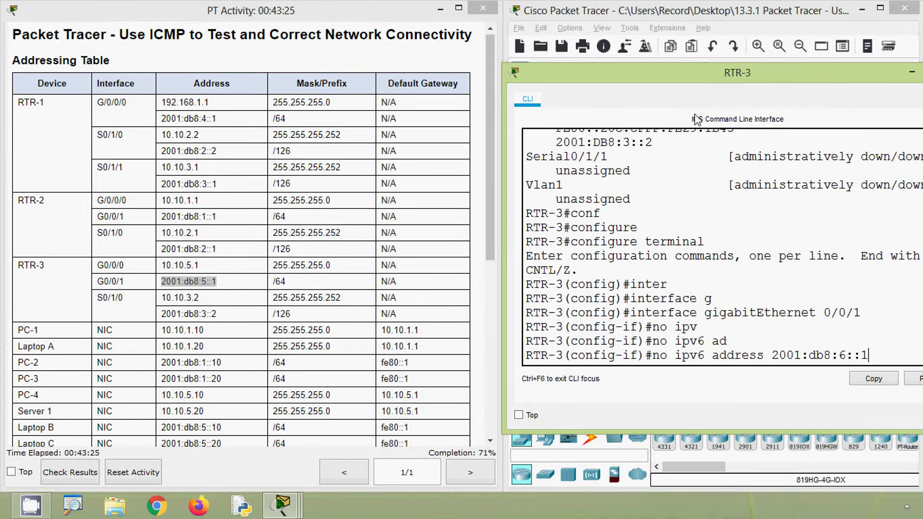
left_click_drag(721, 19, 632, 84)
scroll(505, 197, "up", 2)
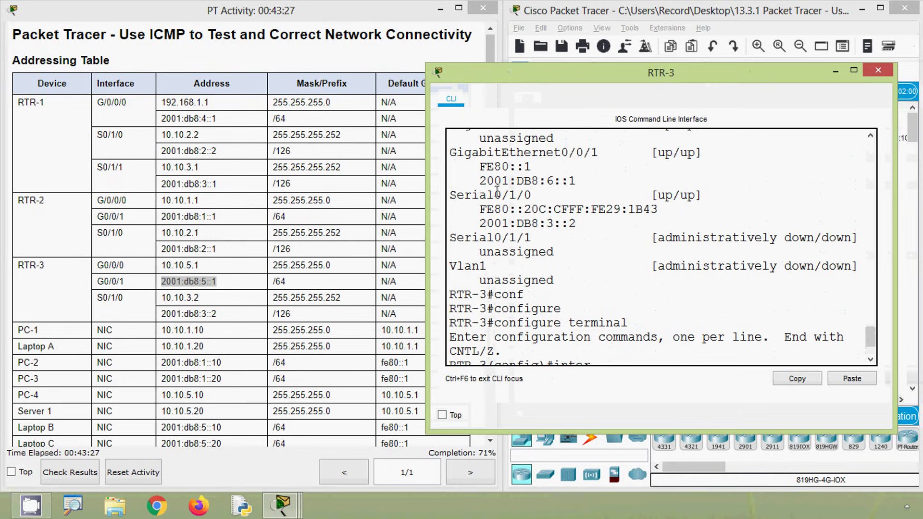
scroll(673, 269, "down", 2)
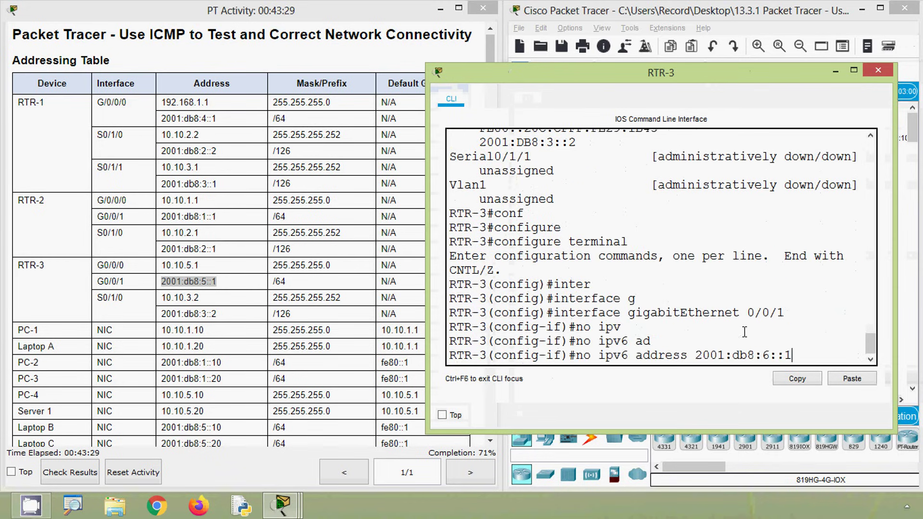
type("/64")
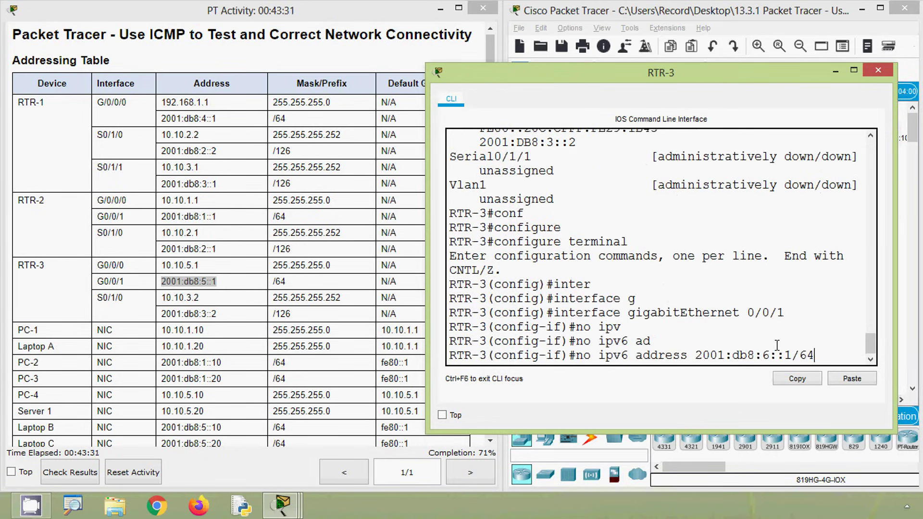
key("Return")
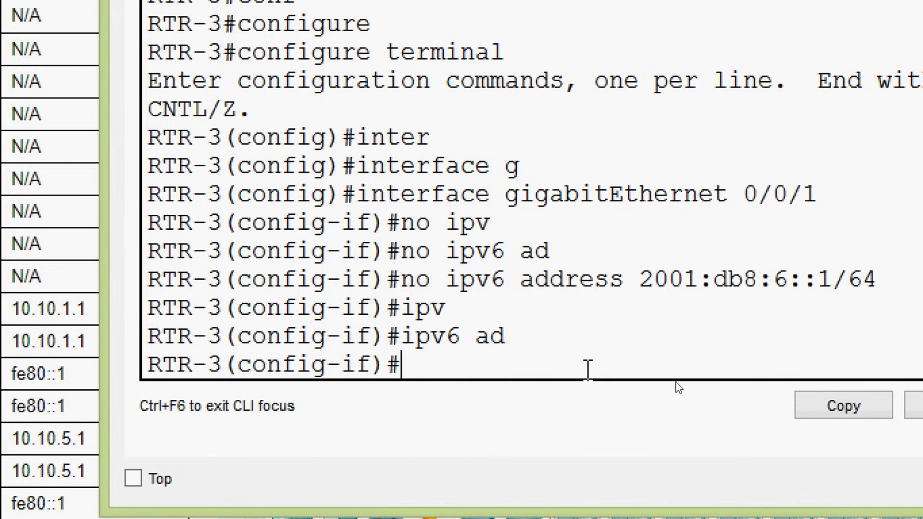
Assign the IPv6 address 2001:db8:5::1/64 to RTR-3's gigabitEthernet 0/0/1 interface and close the router's window.
type("ipv")
key("Tab")
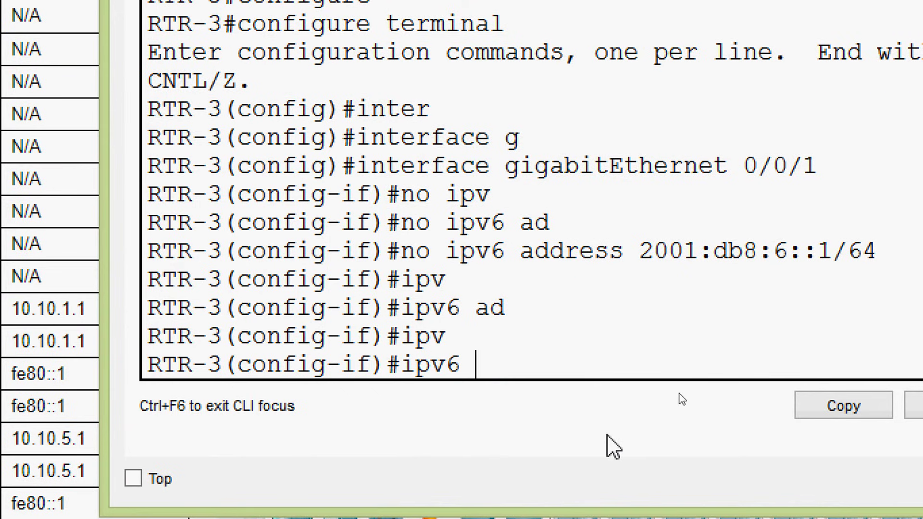
type("ad")
key("Tab")
type("2")
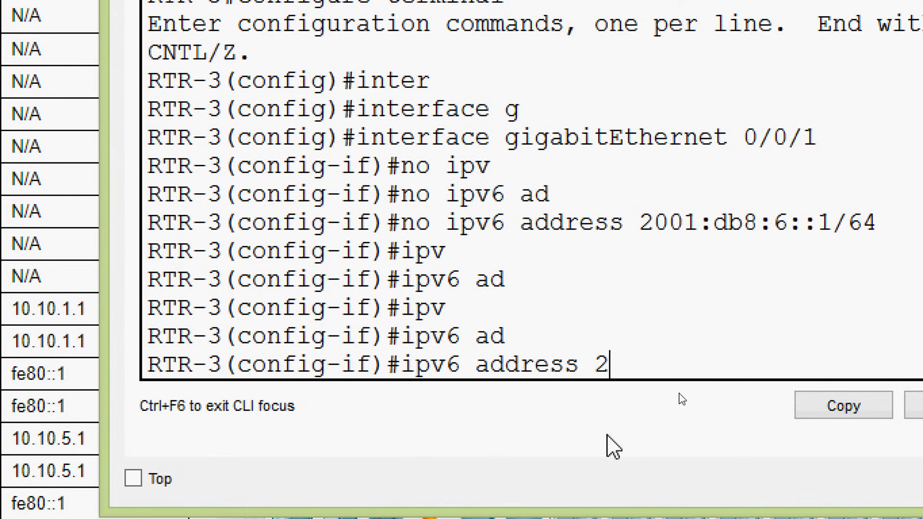
type("001:db")
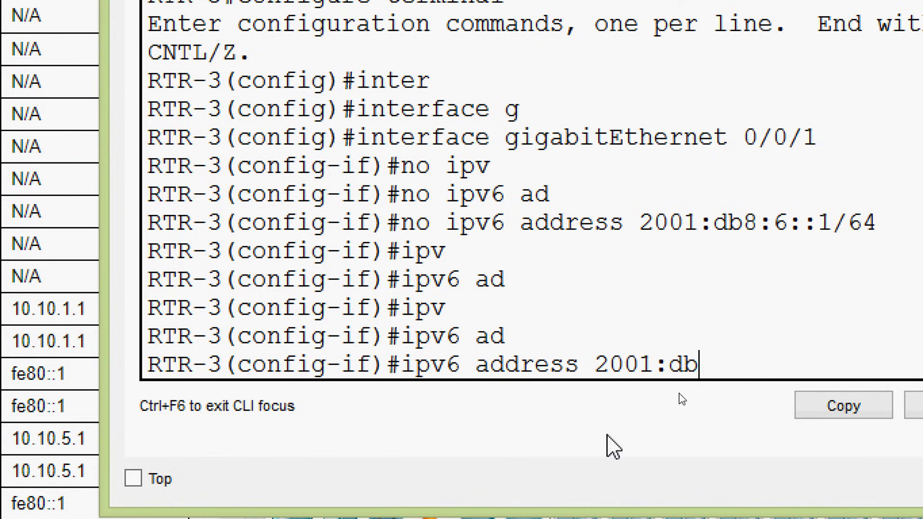
type("8:5::1")
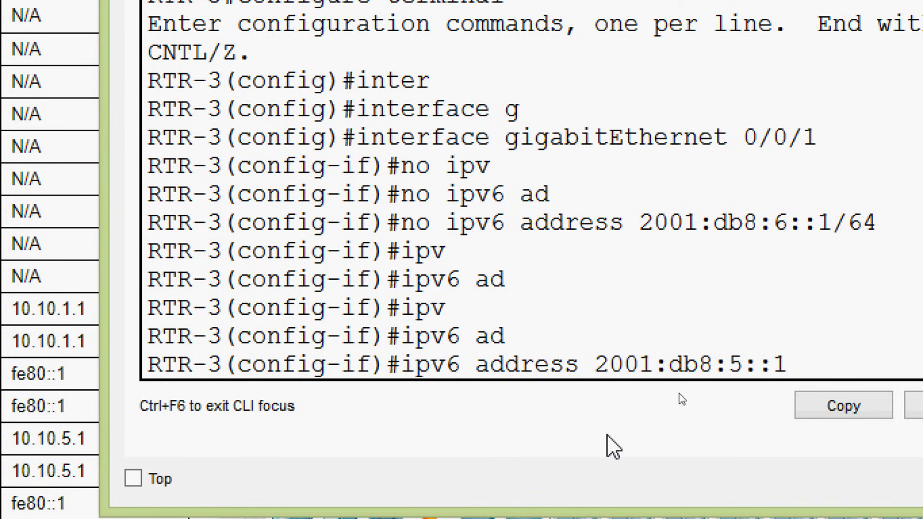
type("/64")
key("Return")
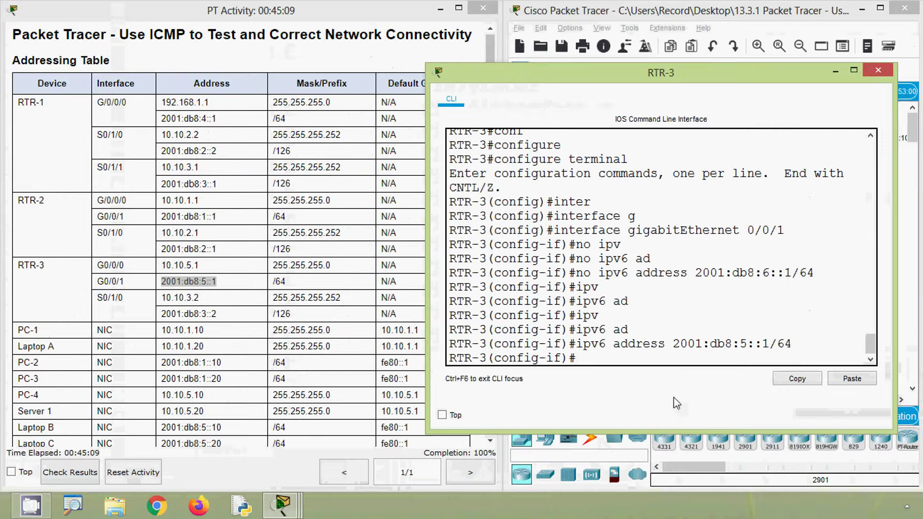
left_click(643, 272)
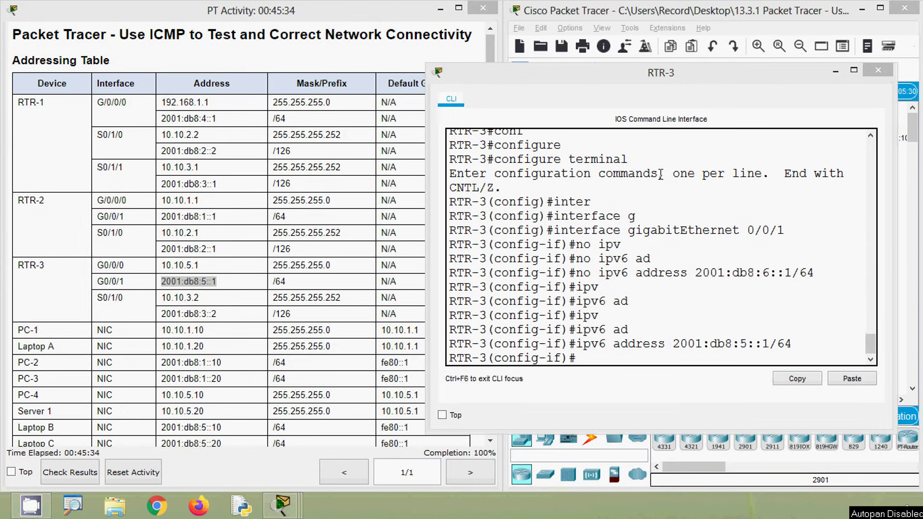
left_click(879, 77)
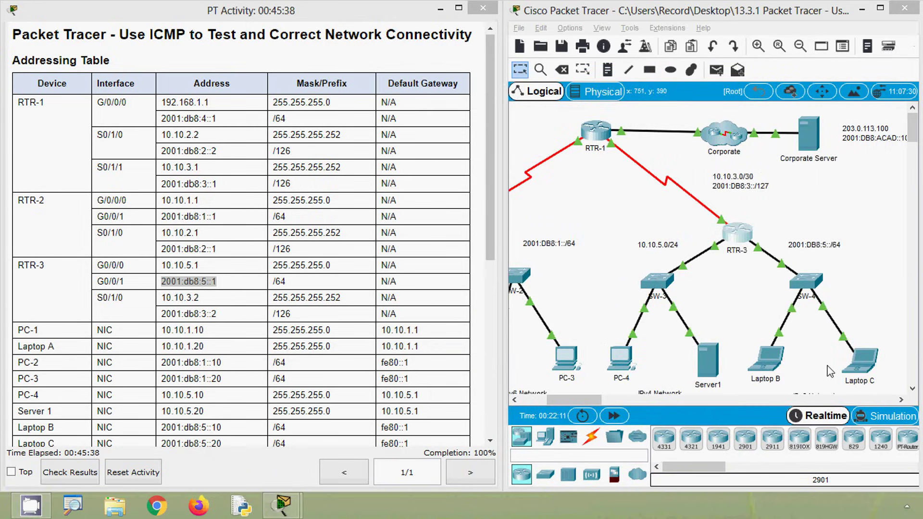
Rerun tracert 2001:db8:acad::100 from Laptop B's command prompt and widen its window so each hop fits on one line.
left_click(768, 360)
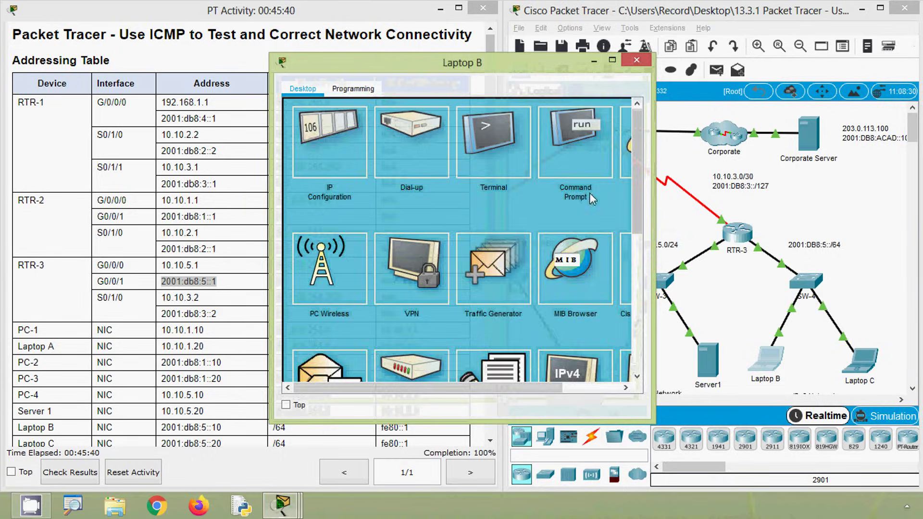
left_click(589, 192)
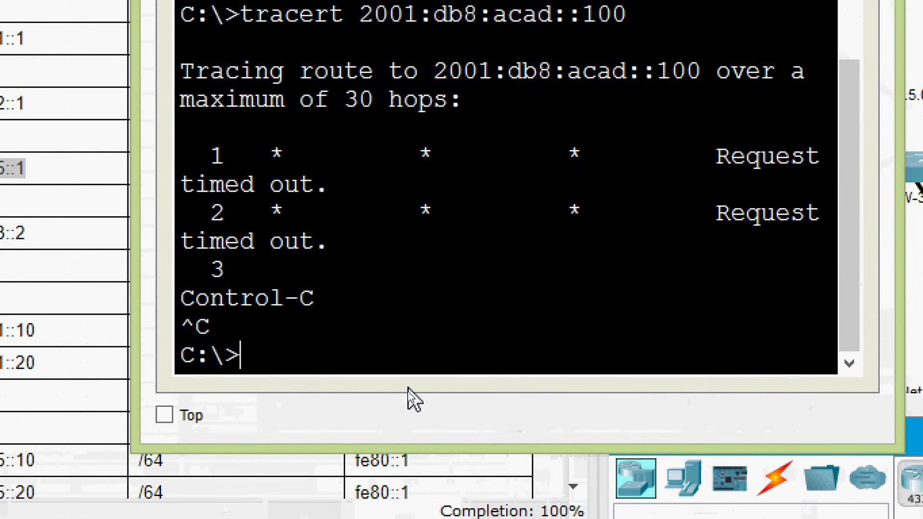
key("Up")
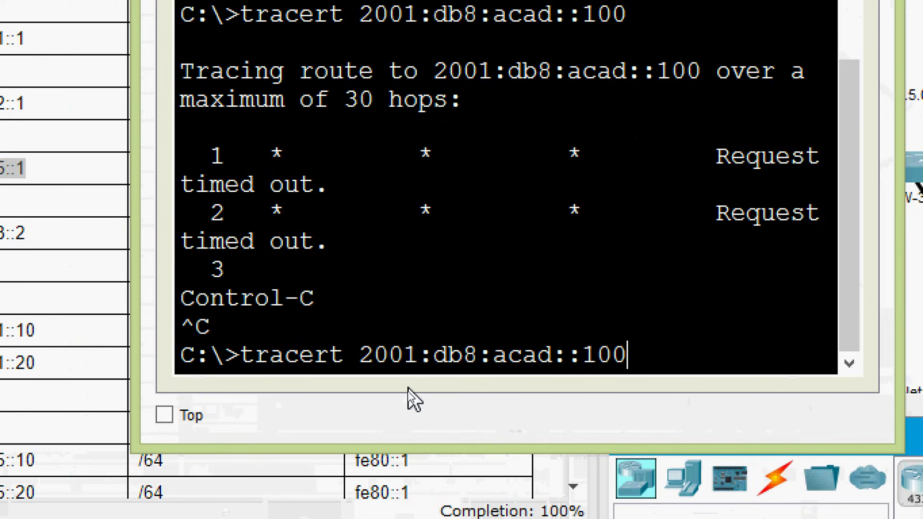
key("Return")
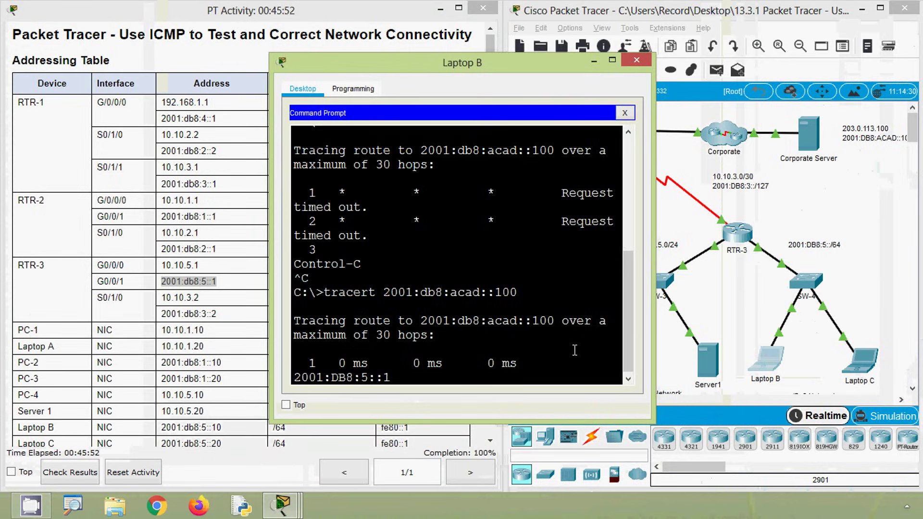
left_click_drag(653, 332, 769, 332)
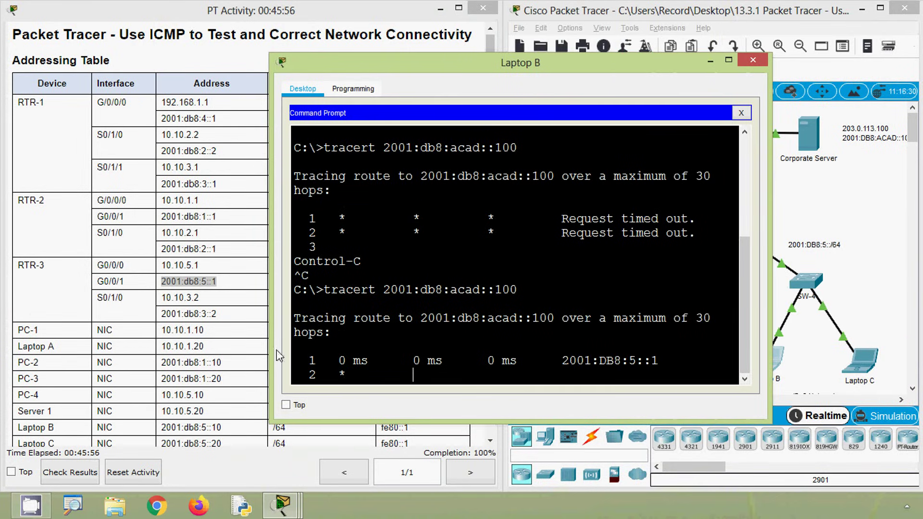
left_click_drag(269, 354, 210, 354)
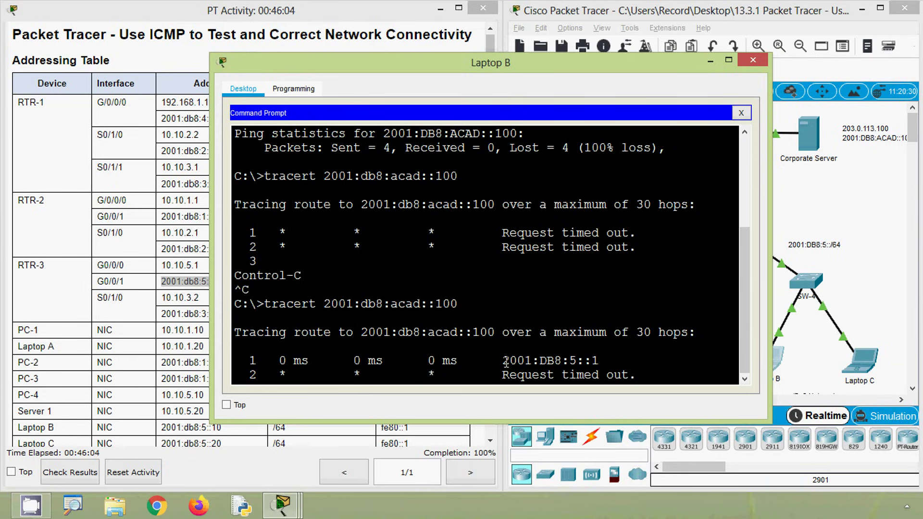
Examine the first hop's address and the third hop's response in Laptop B's trace, and close the laptop's window.
left_click_drag(501, 361, 634, 357)
left_click(634, 358)
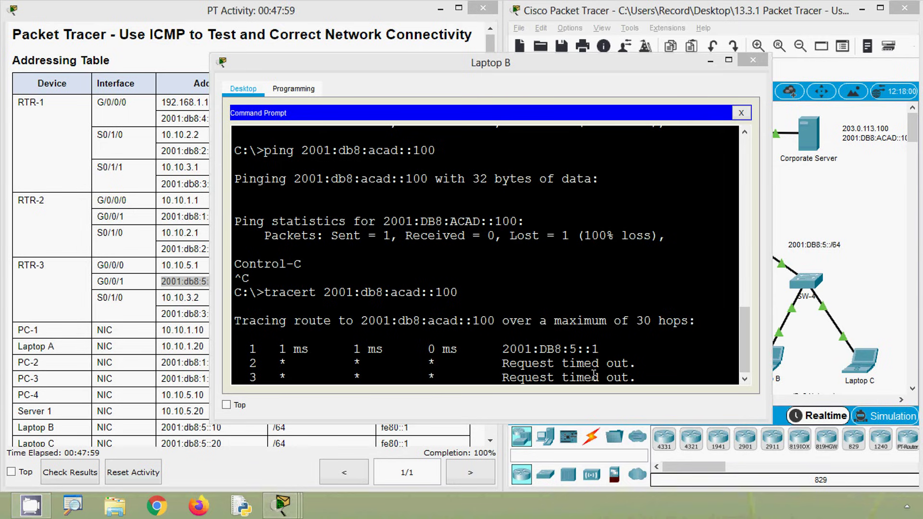
left_click_drag(502, 381, 630, 377)
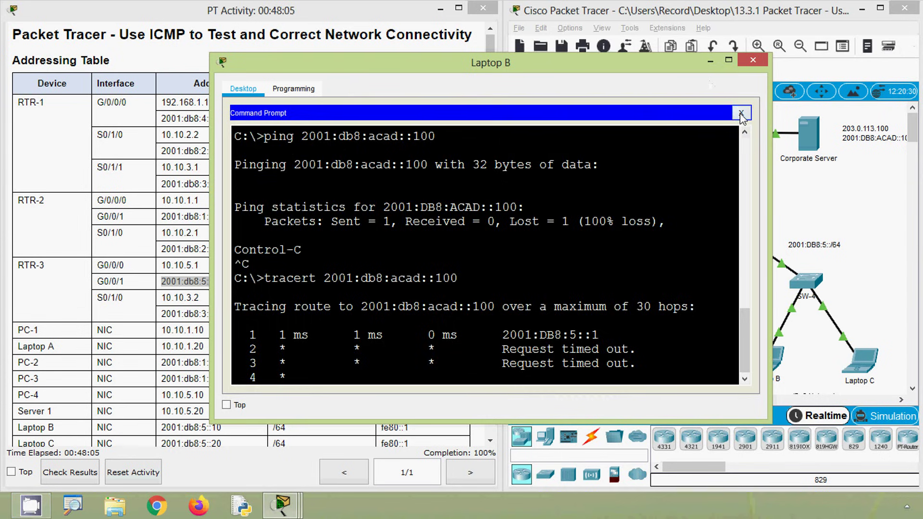
left_click(739, 112)
left_click(752, 60)
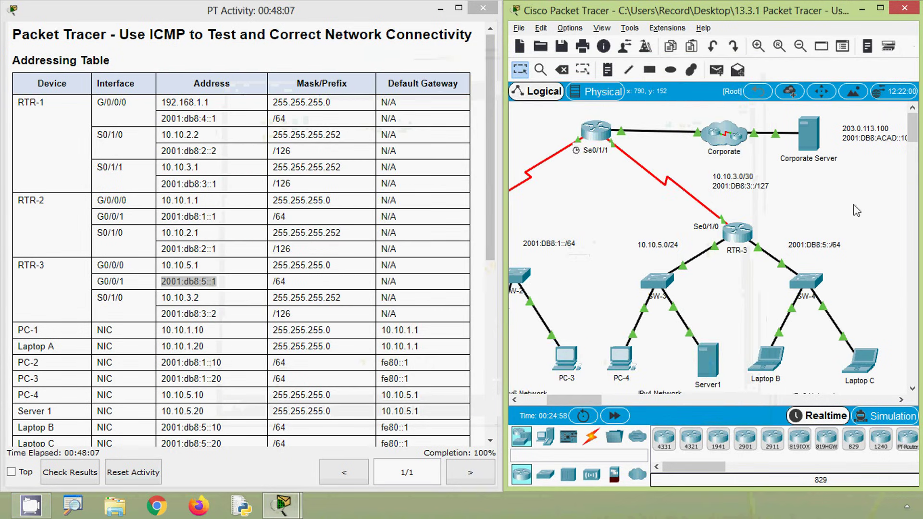
Reopen RTR-3's command line, review the commands entered for gigabitEthernet 0/0/1, and disable that interface with shutdown.
left_click(750, 243)
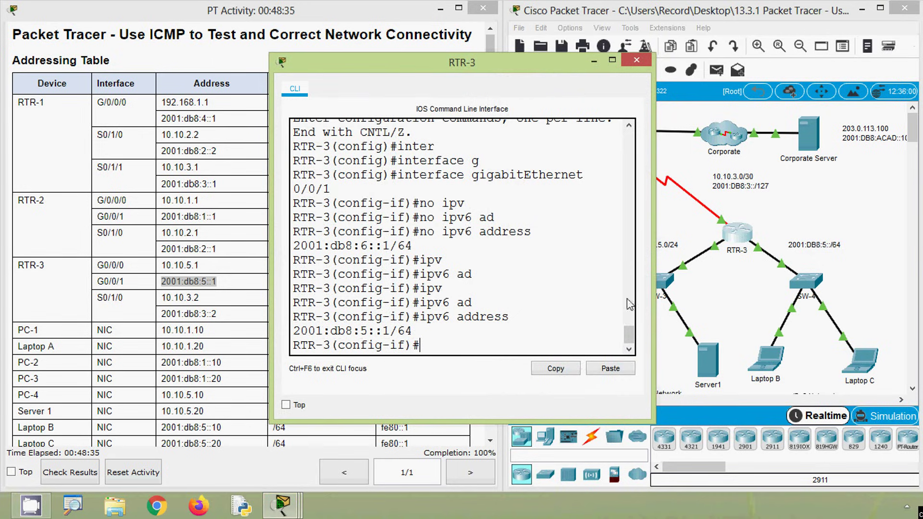
scroll(460, 278, "up", 2)
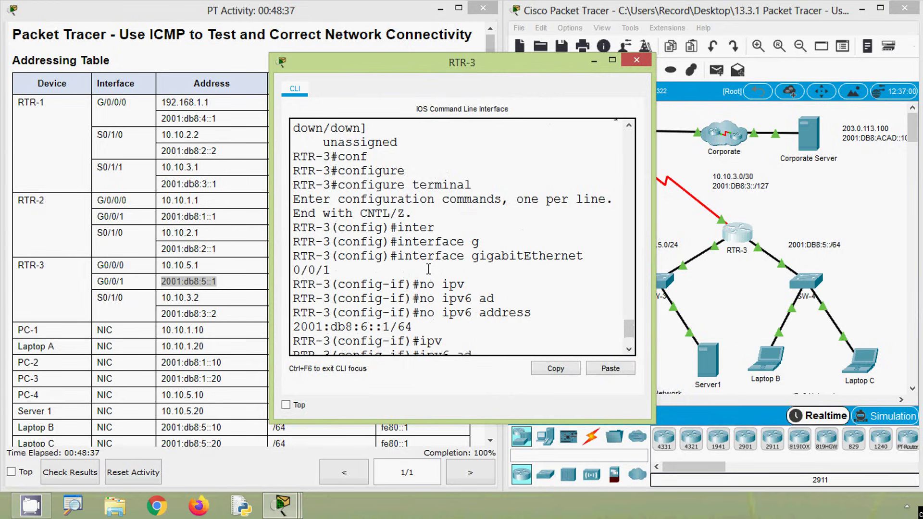
scroll(428, 269, "down", 2)
scroll(435, 273, "up", 1)
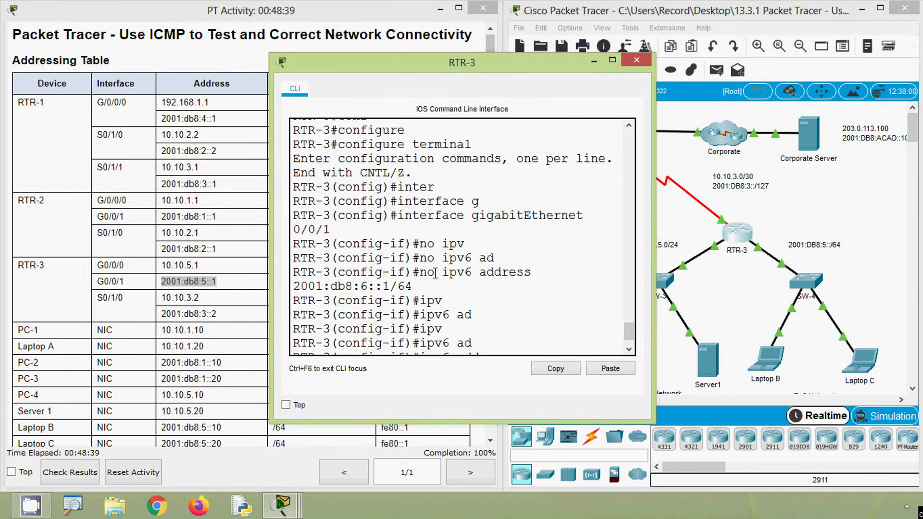
scroll(435, 273, "down", 1)
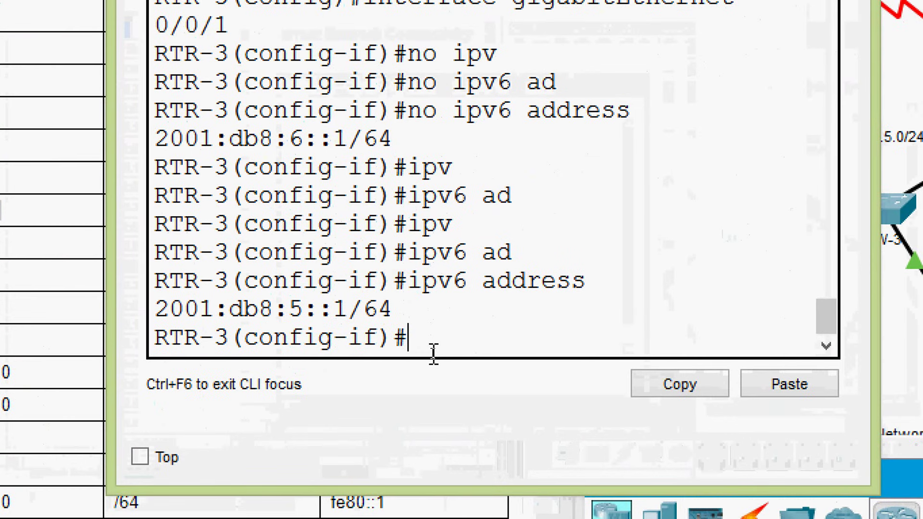
type("sh")
key("Tab")
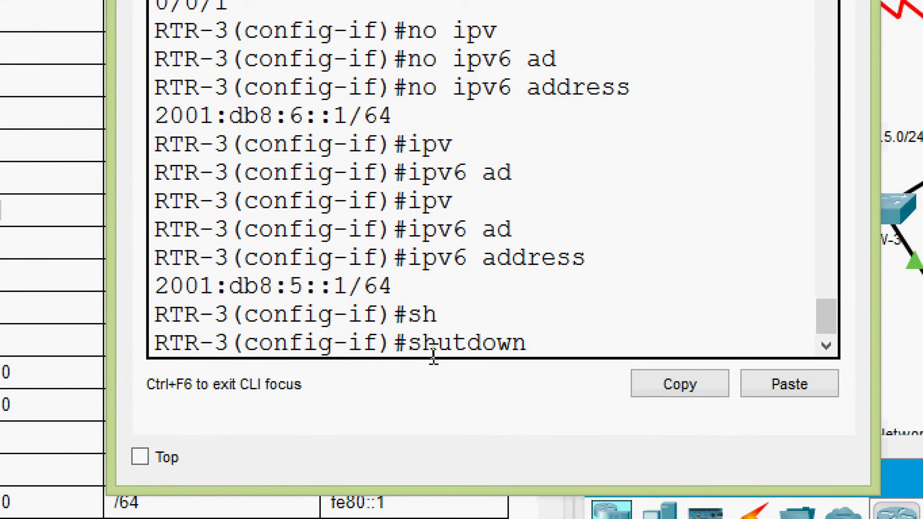
key("Return")
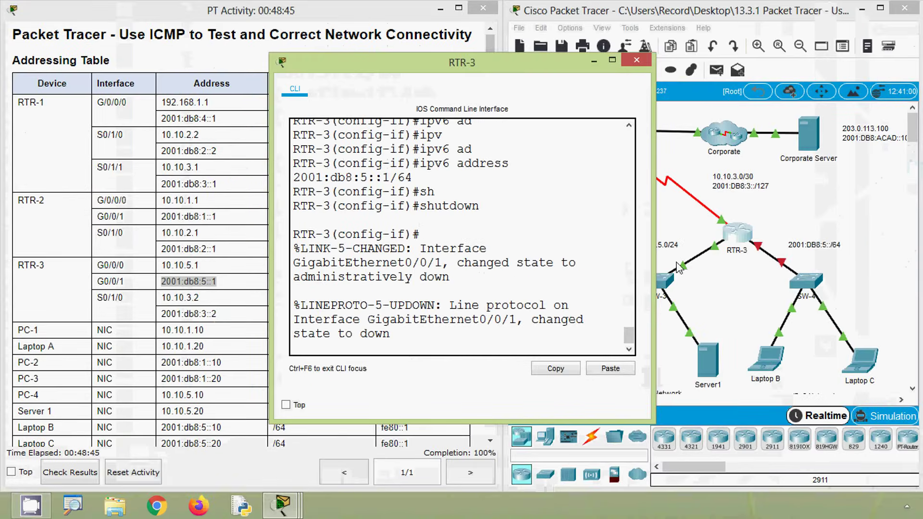
key("Return")
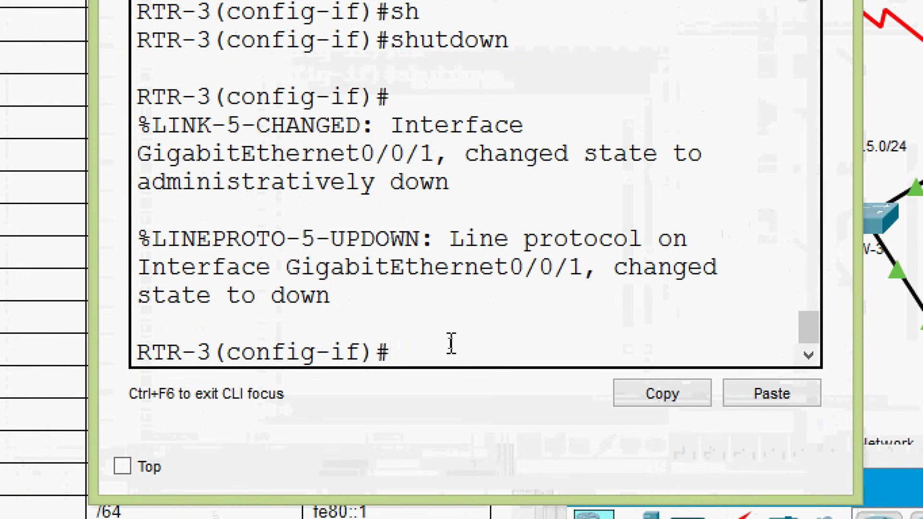
Re-enable RTR-3's gigabitEthernet 0/0/1 interface with no shutdown and fast-forward the network time for the link to SW-4.
type("no sh")
key("Tab")
key("Return")
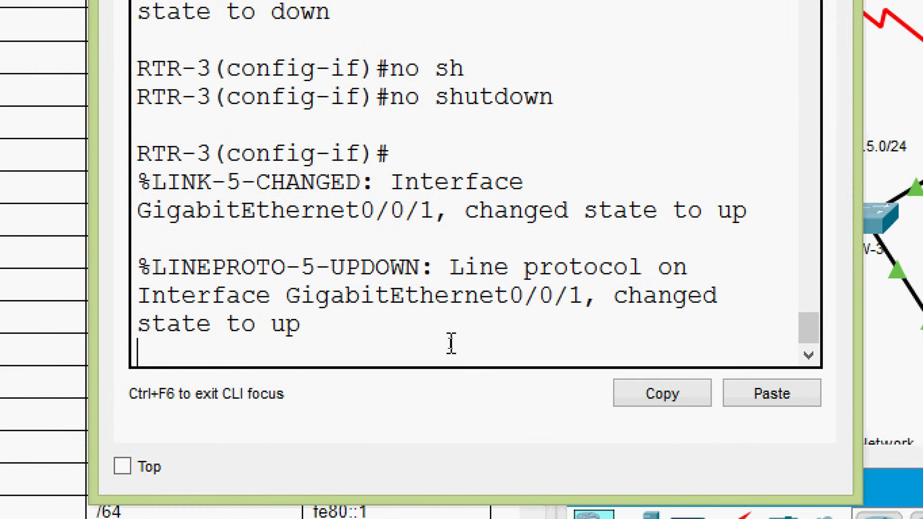
key("Return")
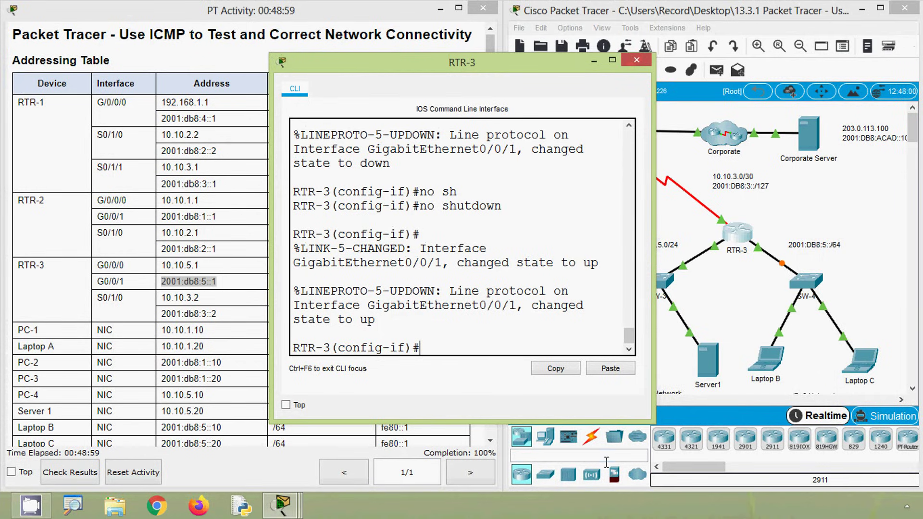
left_click(705, 412)
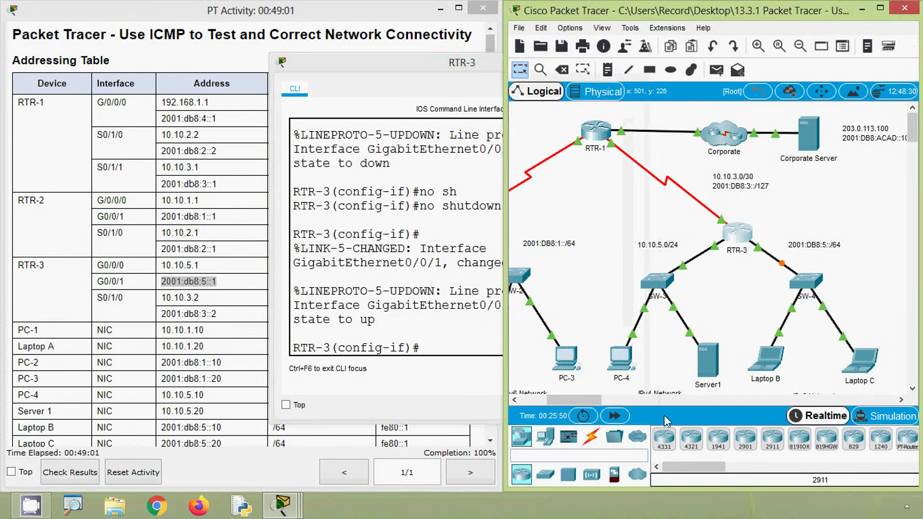
left_click(620, 420)
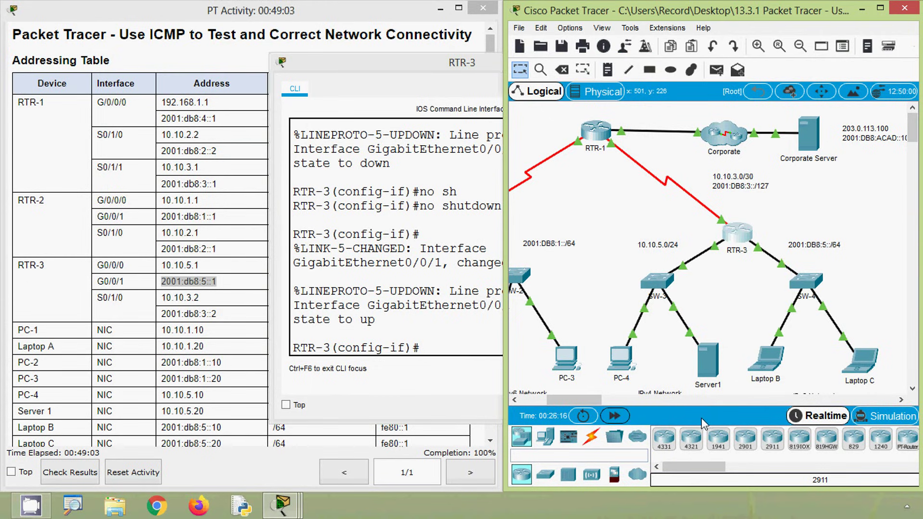
left_click(430, 320)
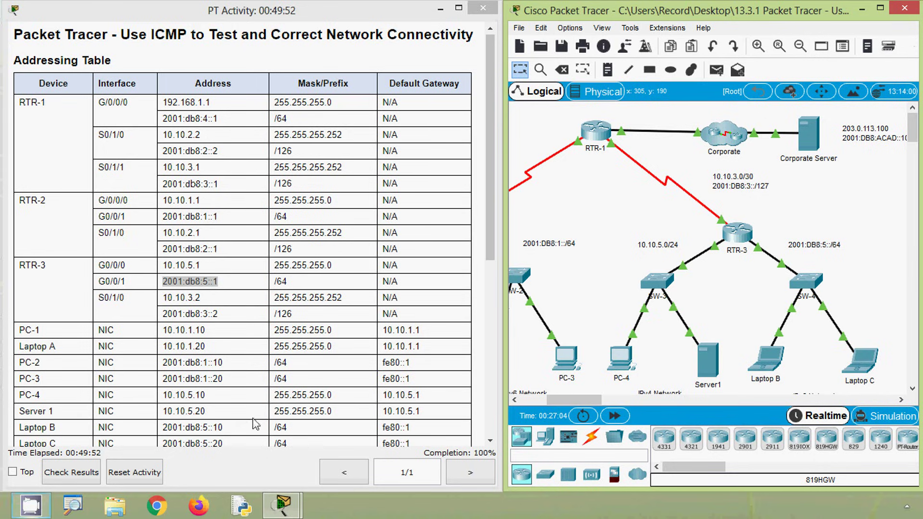
Reopen Laptop B's command prompt, widen its window, and examine the end of the earlier trace to 2001:db8:acad::100.
left_click(769, 368)
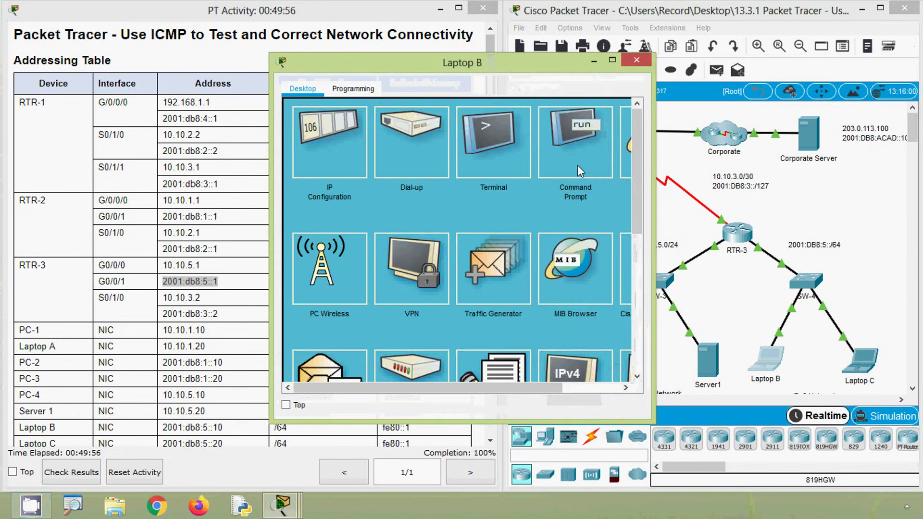
left_click(584, 165)
left_click_drag(652, 240, 828, 240)
scroll(570, 329, "down", 12)
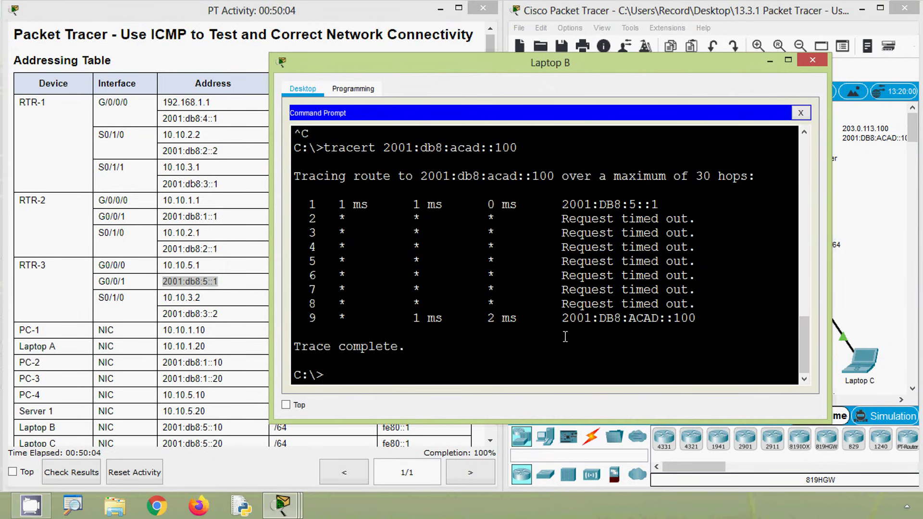
left_click_drag(415, 356, 292, 347)
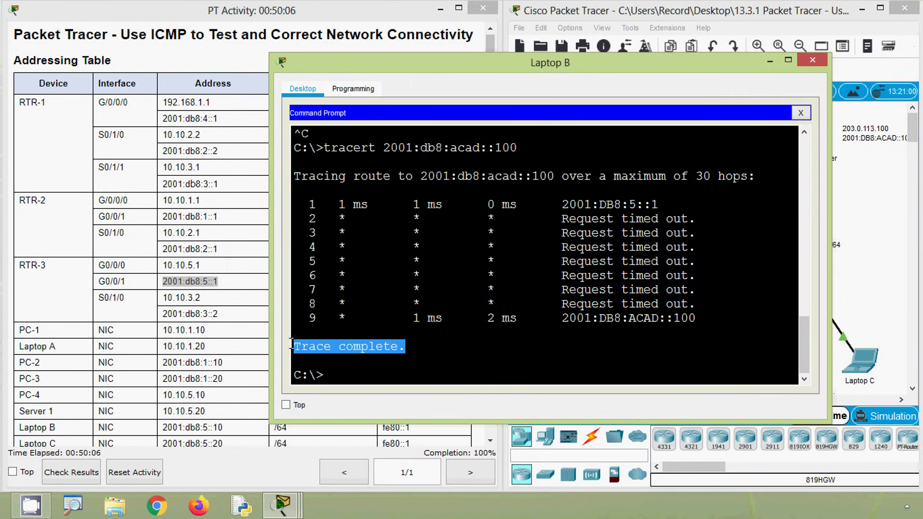
left_click(344, 371)
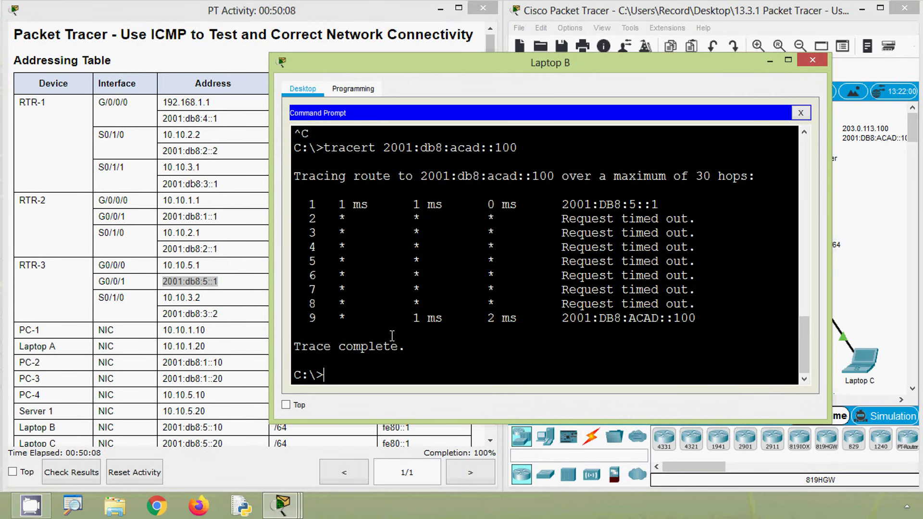
Run tracert 2001:db8:acad::100 again from Laptop B and examine whether the trace completes.
key("Up")
key("Return")
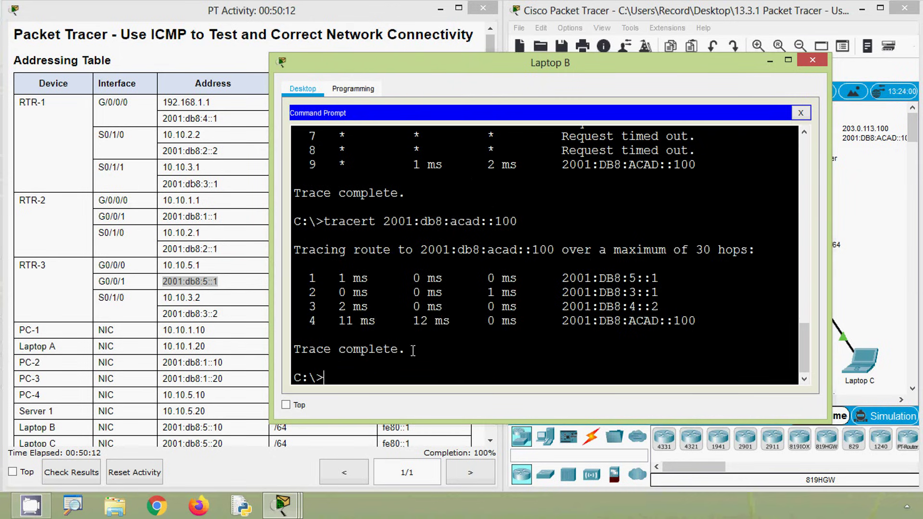
left_click_drag(413, 350, 293, 349)
left_click(456, 351)
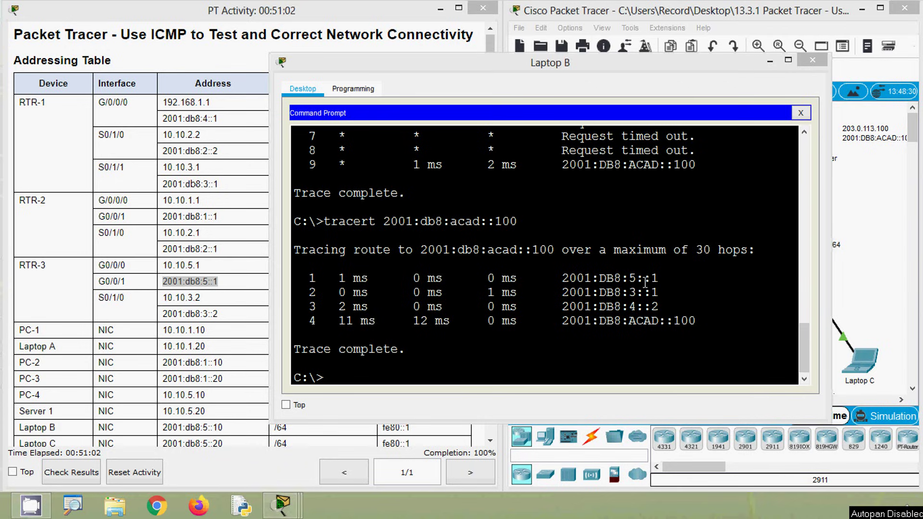
Ping the Corporate Server at 2001:db8:acad::100 from Laptop B and close the laptop's window.
left_click(359, 374)
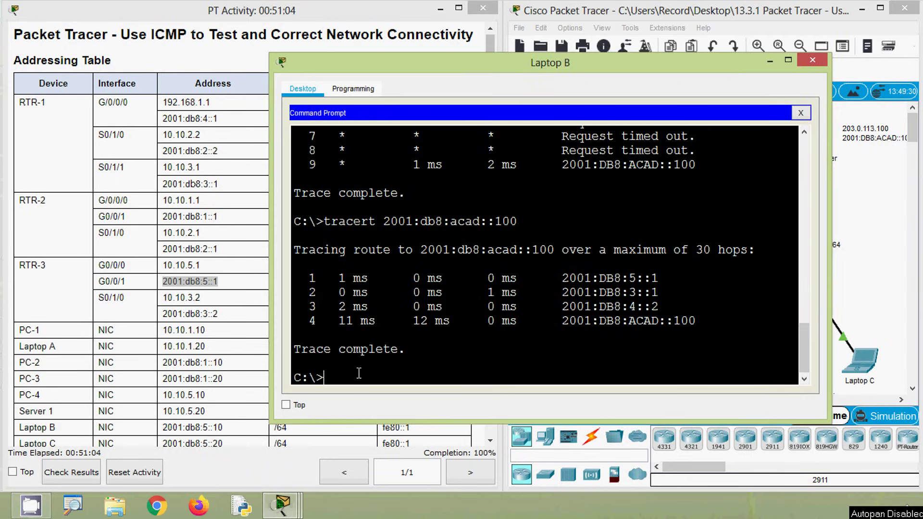
key("Up")
key("Up")
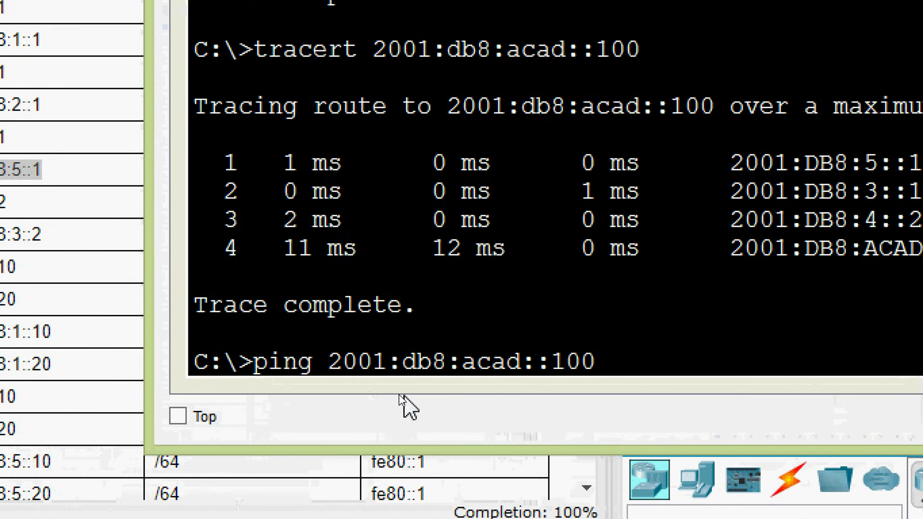
key("Return")
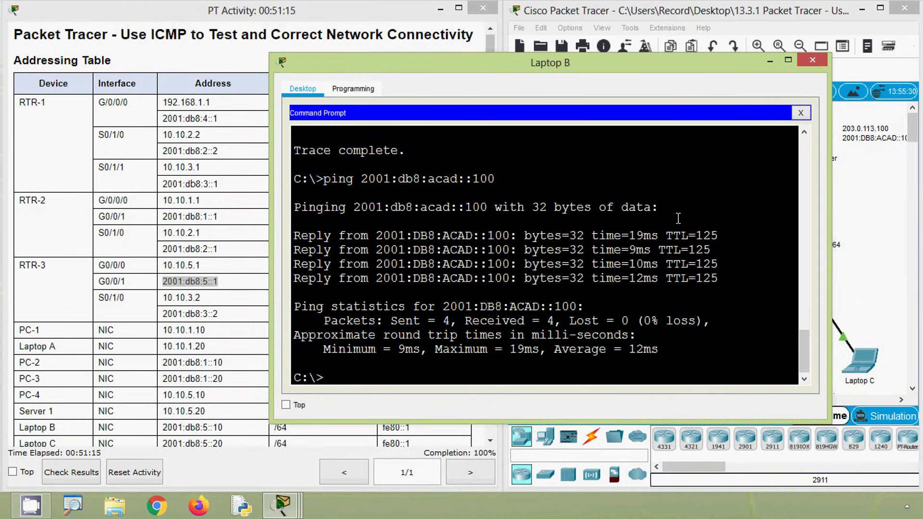
left_click(812, 59)
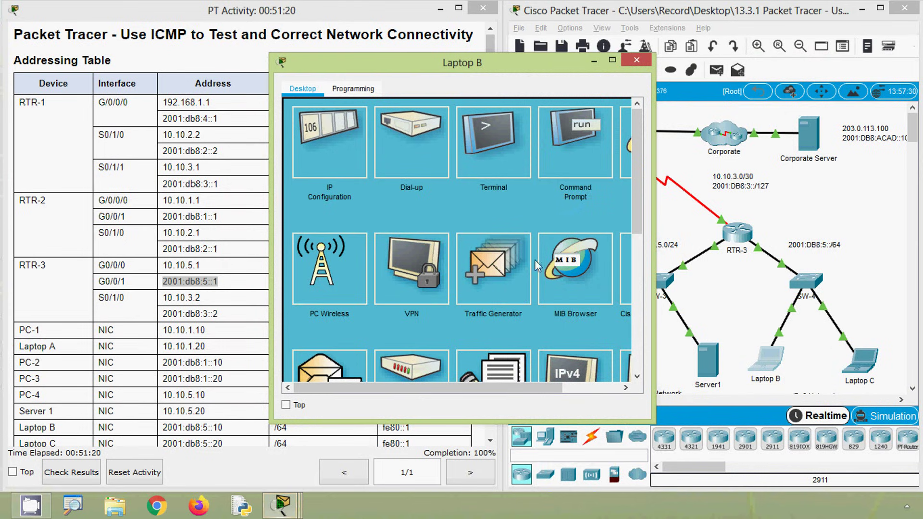
Bring back Laptop B's command prompt output in a wider window and highlight the latest ping 2001:db8:acad::100 command.
left_click(561, 162)
scroll(414, 295, "down", 4)
scroll(414, 295, "down", 5)
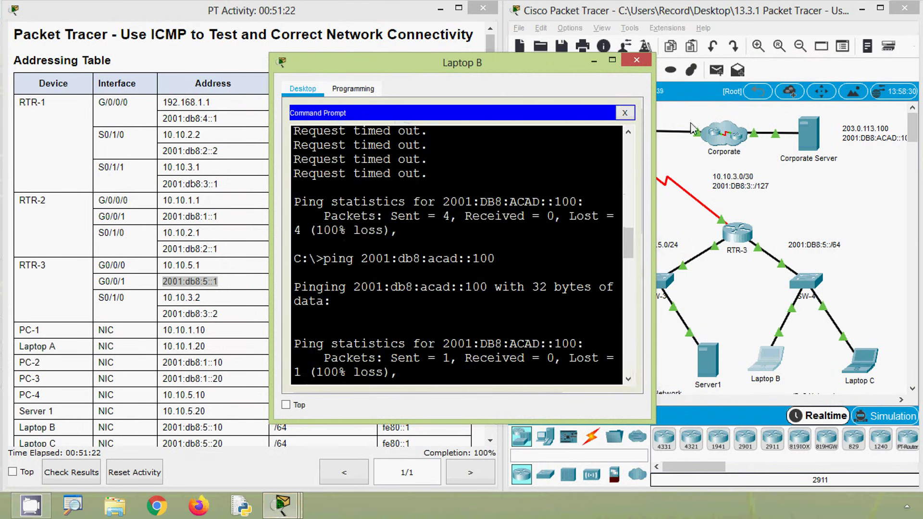
left_click_drag(653, 191, 774, 192)
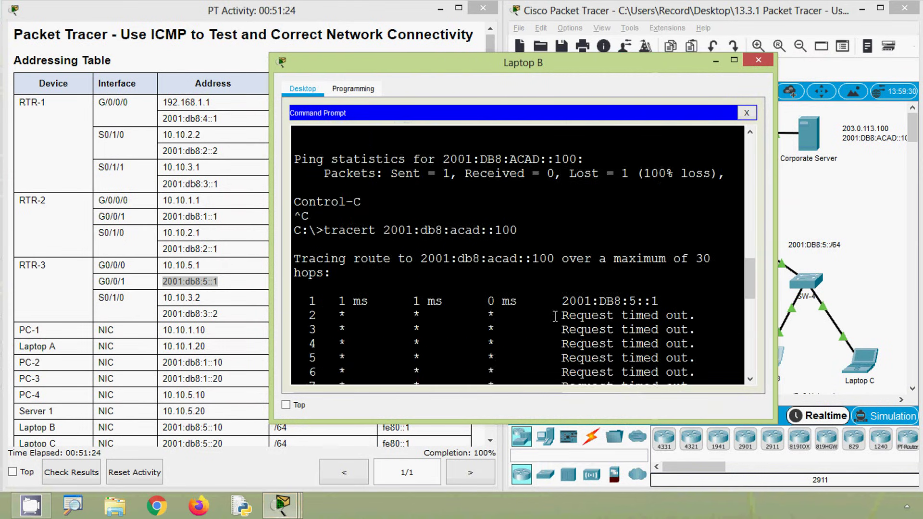
scroll(513, 289, "down", 5)
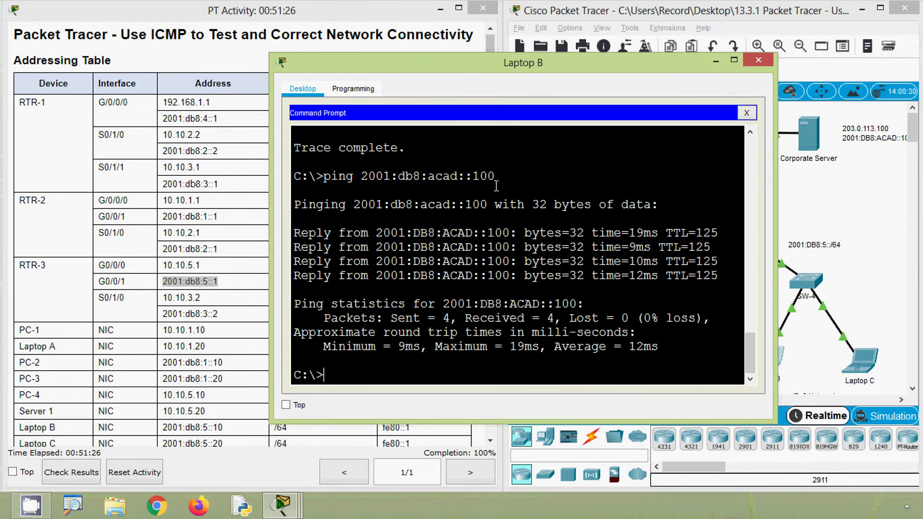
left_click_drag(443, 178, 325, 183)
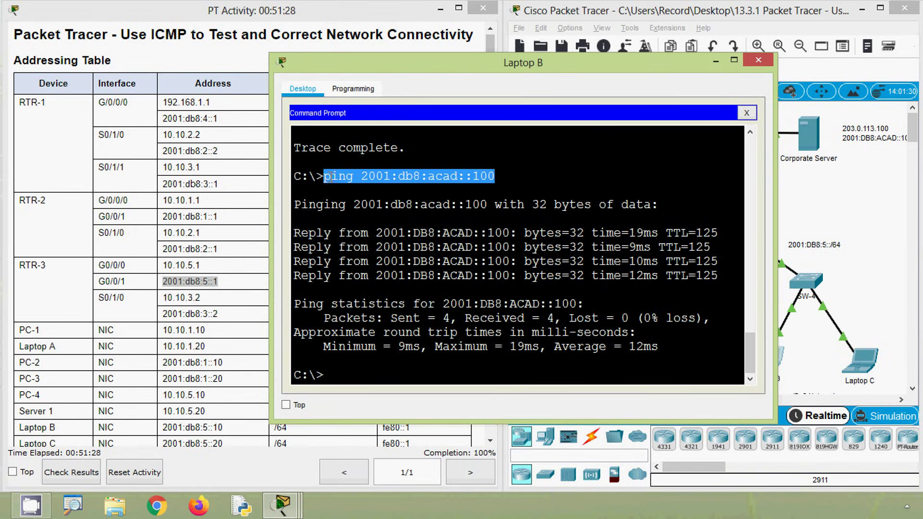
Copy the highlighted ping 2001:db8:acad::100 command from Laptop B's command prompt and close the laptop's window.
right_click(347, 182)
left_click(381, 181)
left_click(752, 58)
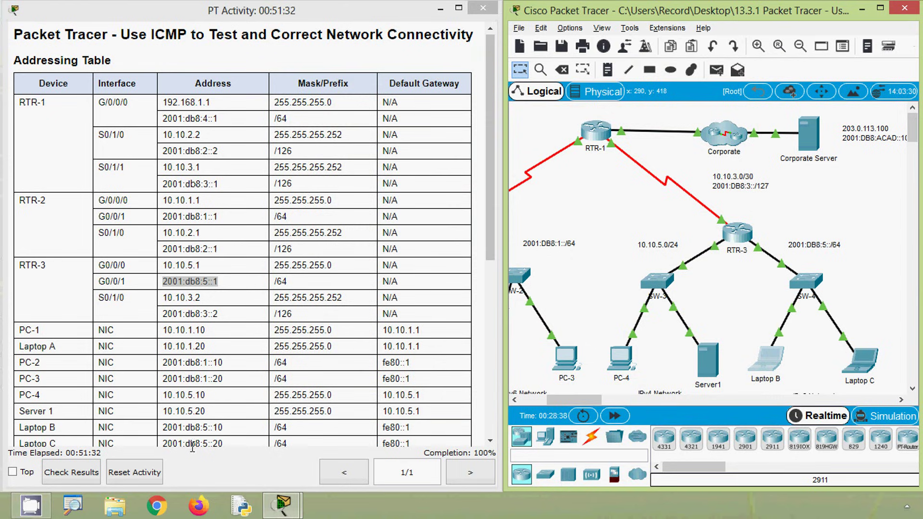
Find Laptop C in the addressing table and highlight its IPv6 address, 2001:db8:5::20.
left_click_drag(248, 451, 212, 447)
left_click(111, 295)
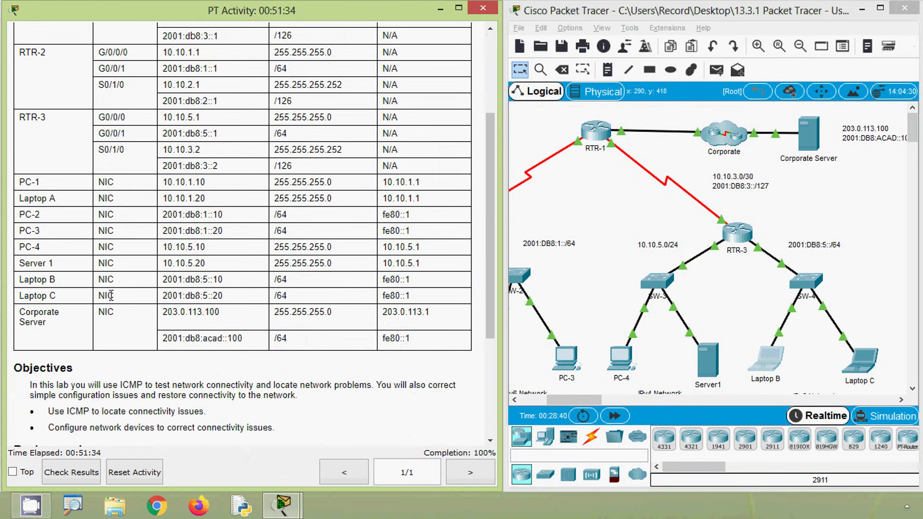
left_click_drag(233, 298, 163, 295)
Ping the Corporate Server at 2001:db8:acad::100 from Laptop C's command prompt using the copied command, and close the laptop's window.
left_click(860, 362)
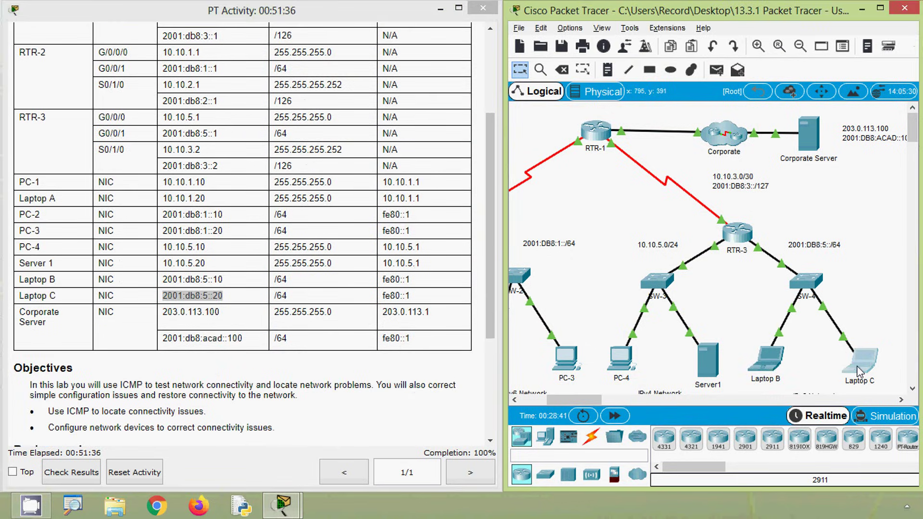
left_click(572, 156)
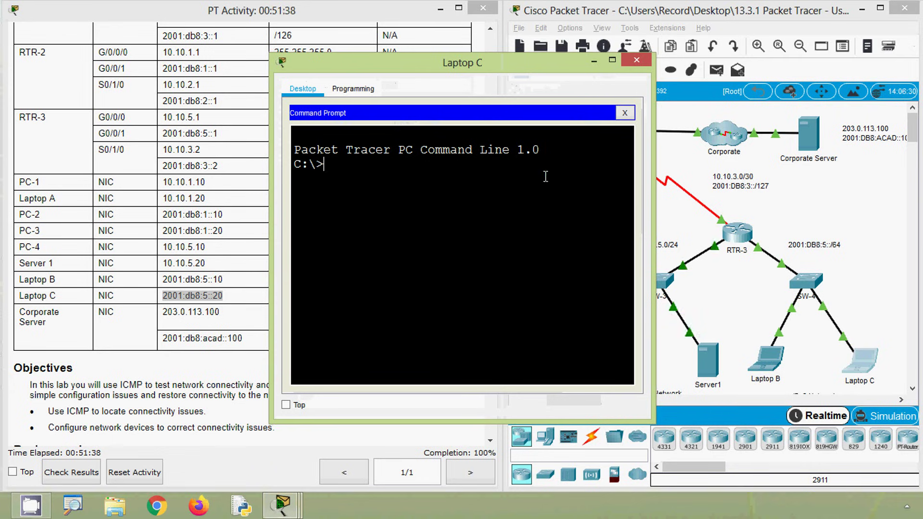
right_click(332, 162)
left_click(356, 183)
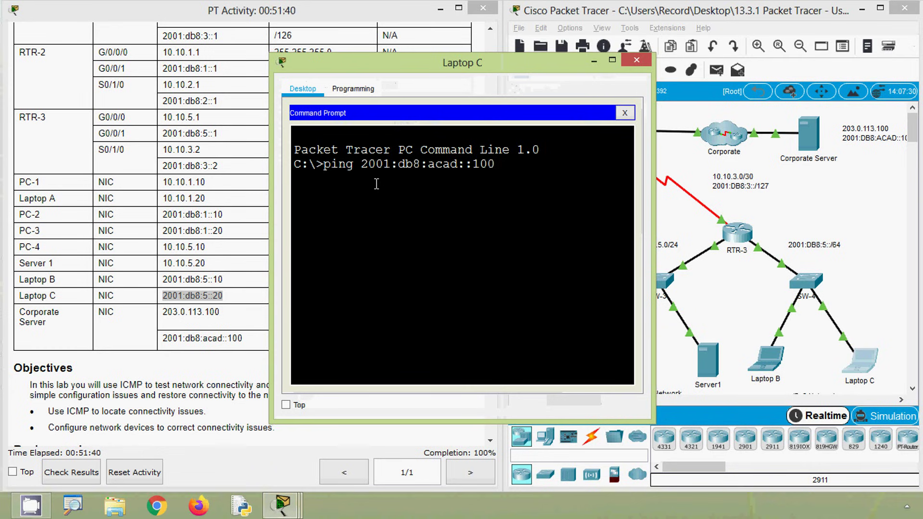
key("Return")
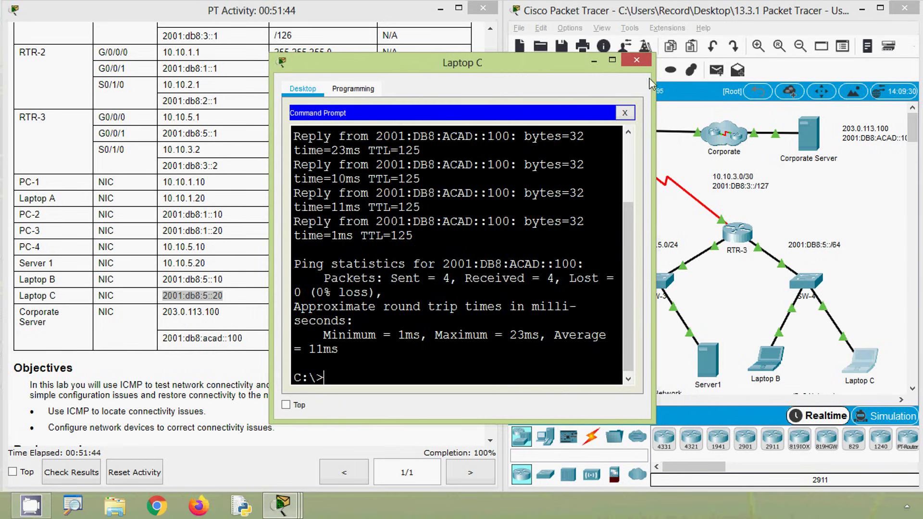
left_click(637, 63)
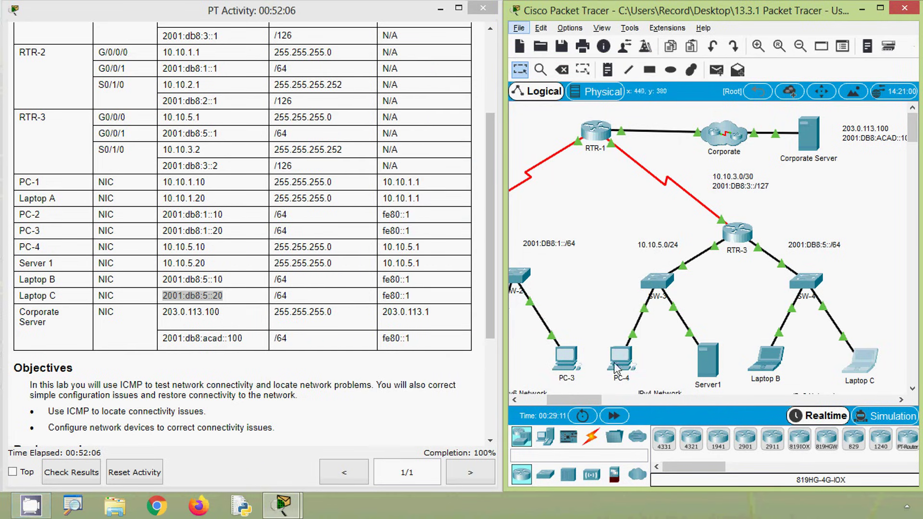
mouse_move(592, 405)
left_mouse_down()
mouse_move(574, 405)
mouse_move(602, 408)
left_mouse_up()
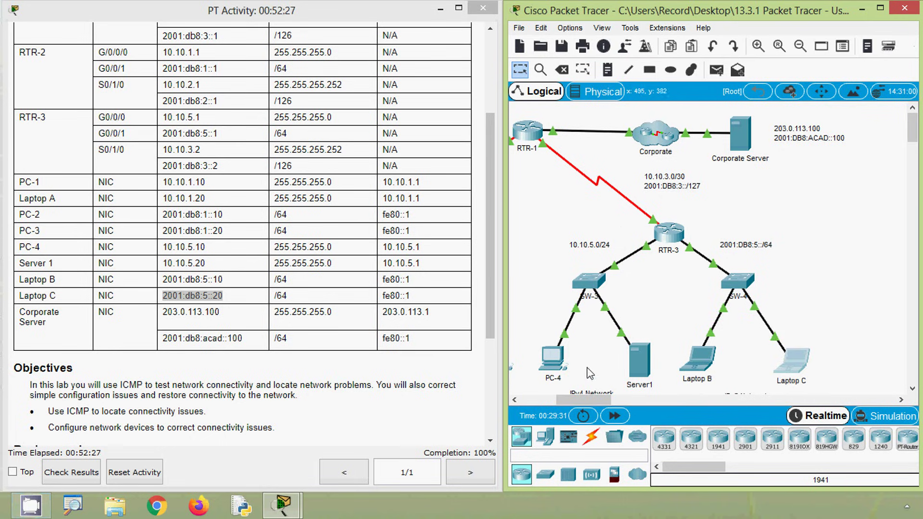
left_click_drag(589, 398, 552, 401)
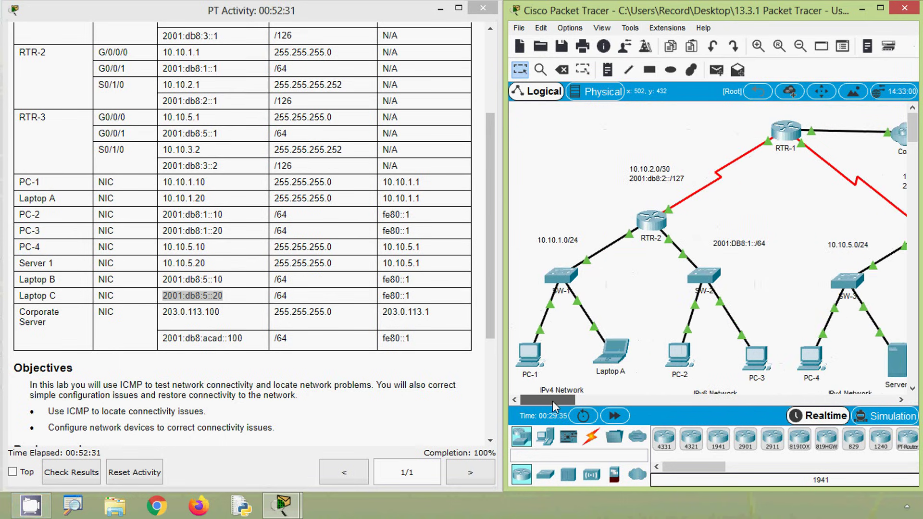
left_click_drag(492, 275, 492, 144)
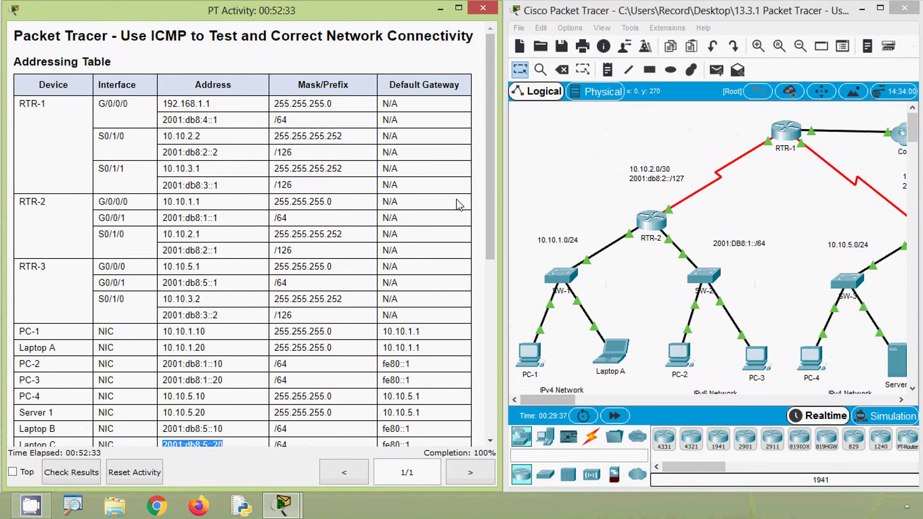